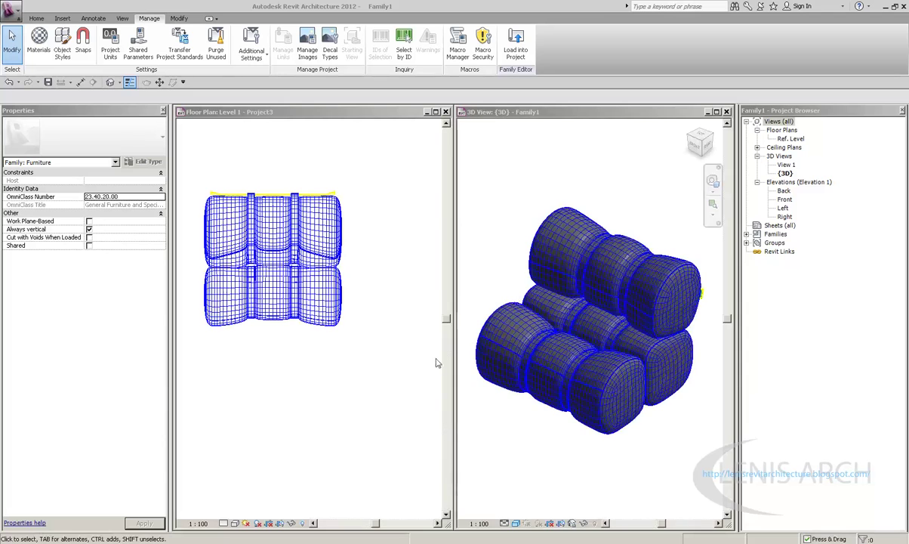
Step: Render Project3's default 3D view, then return to the sofa family
click(377, 259)
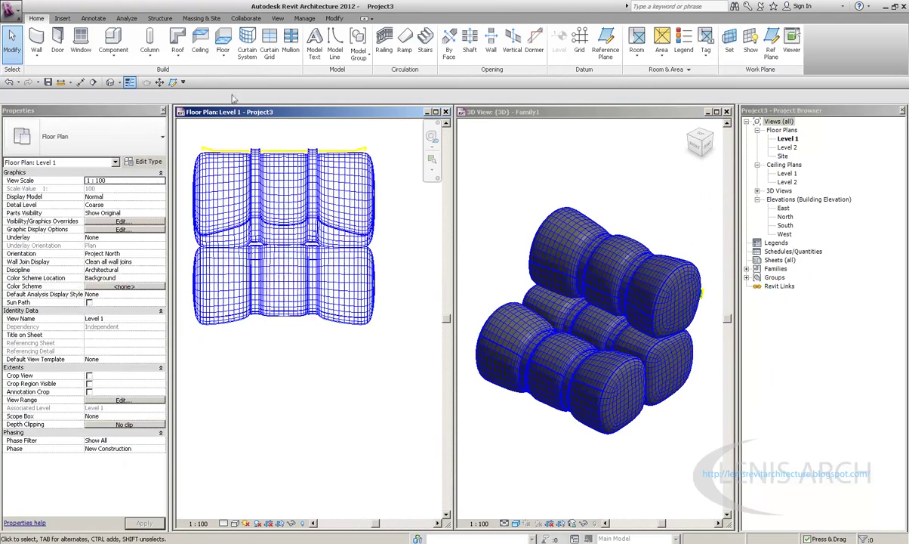
click(128, 83)
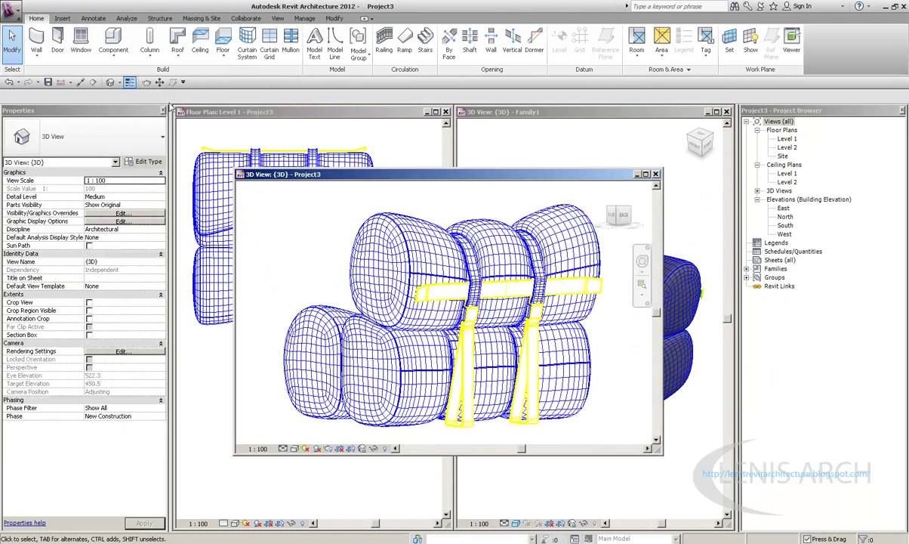
click(147, 82)
click(172, 149)
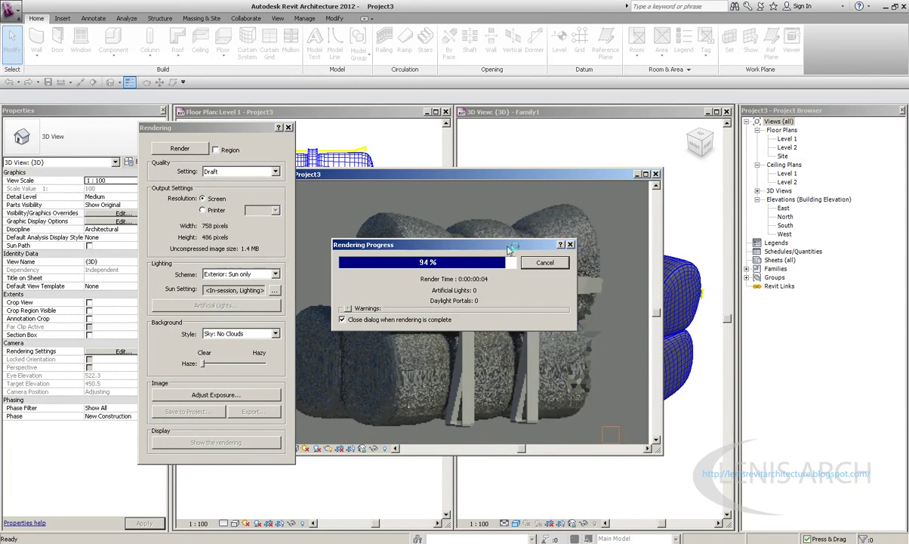
click(655, 174)
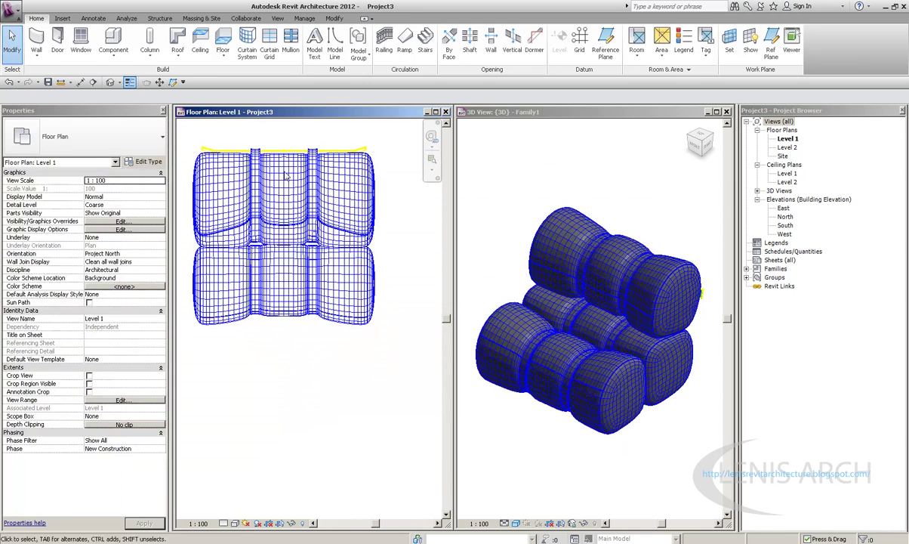
Step: Orbit the sofa family model and dismiss the unsaved-project reminder
shift+middle_drag(685, 166, 675, 174)
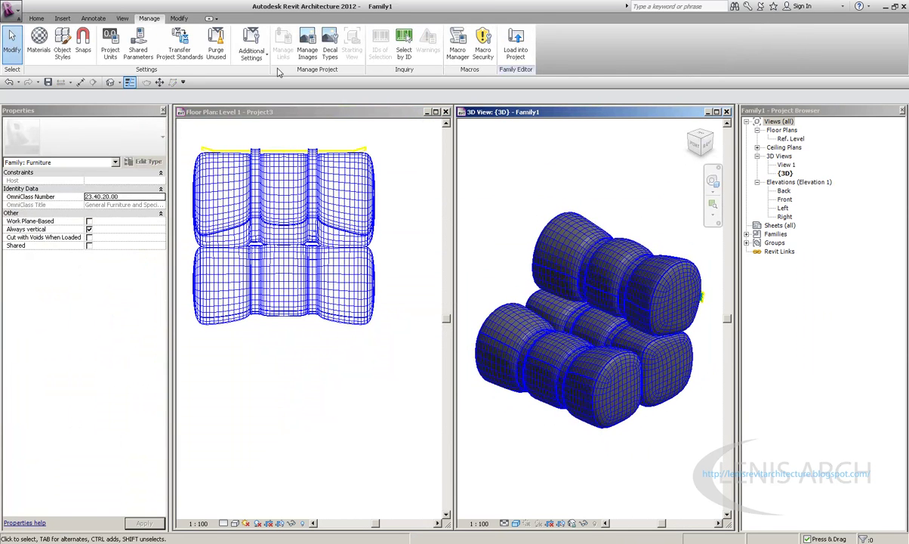
scroll(159, 19, up, 1)
scroll(106, 22, down, 1)
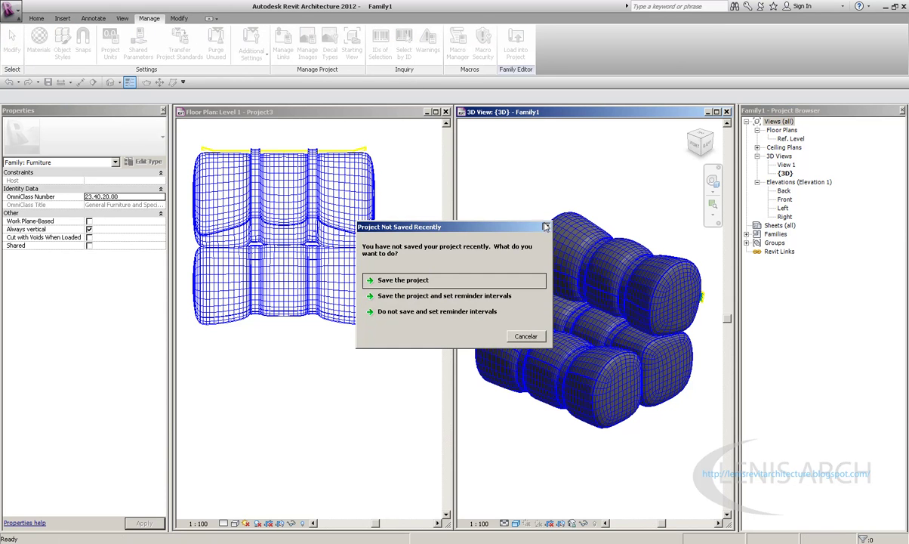
click(545, 227)
click(554, 420)
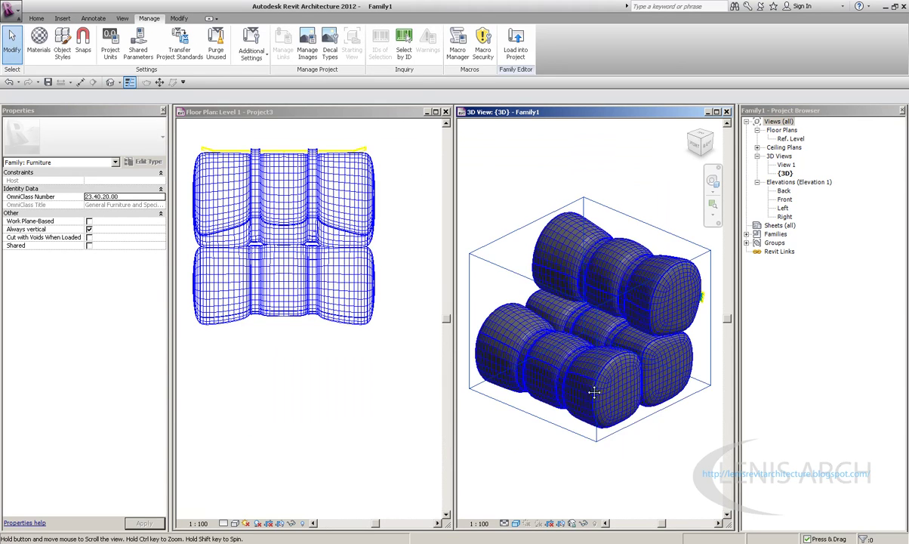
Step: In Object Styles > Imported Objects, set the CINTA layer's material to Brazos Metalico and apply
click(64, 46)
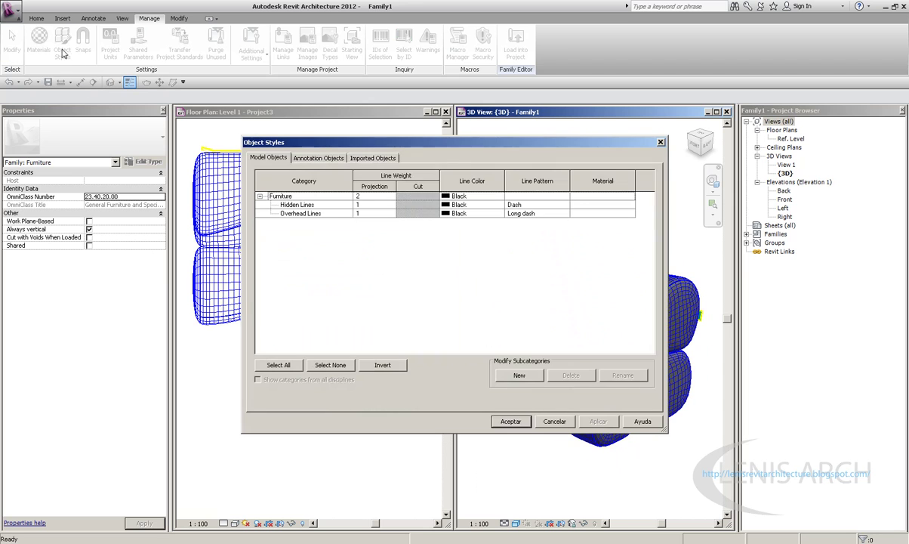
click(372, 158)
click(451, 223)
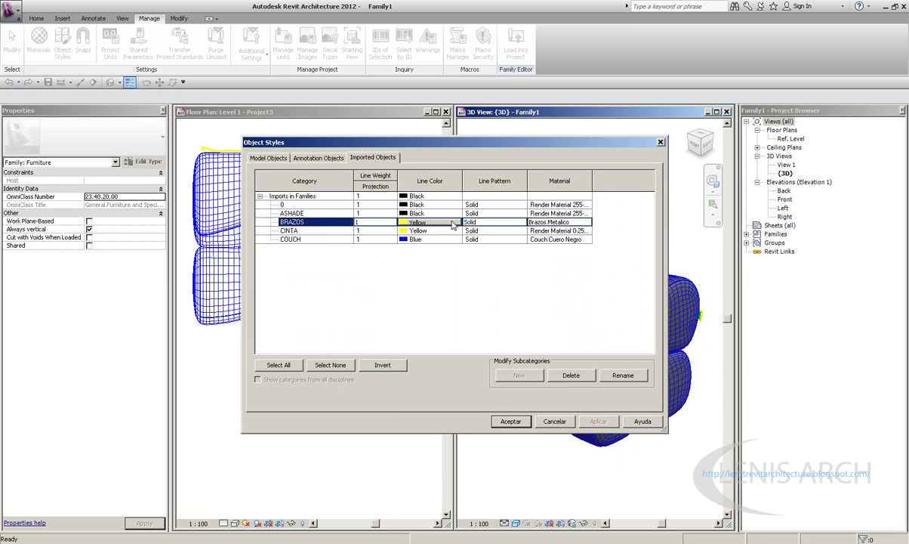
click(298, 236)
click(532, 213)
click(565, 231)
click(586, 231)
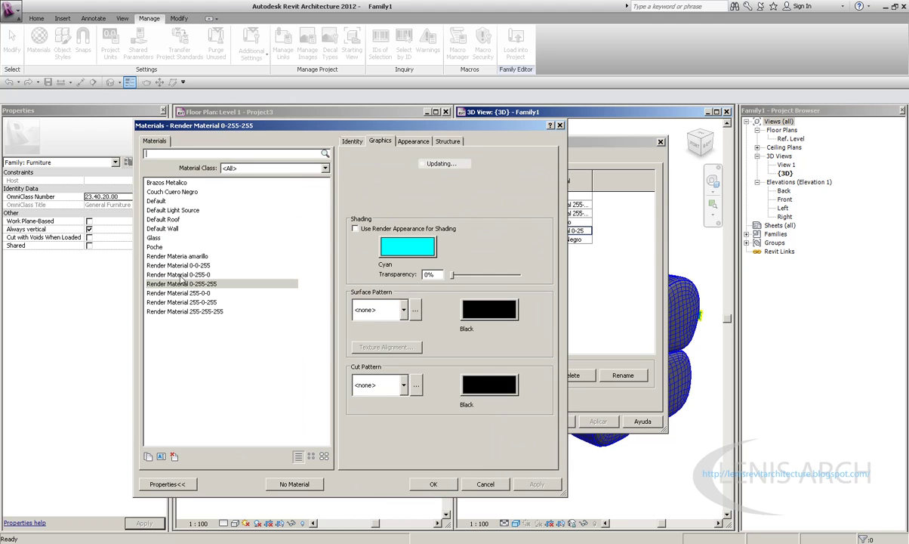
click(182, 183)
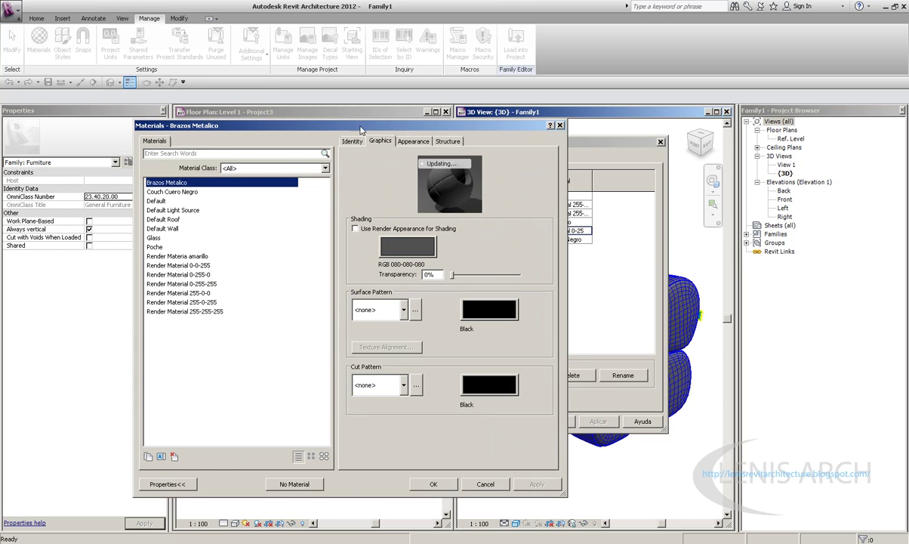
drag(361, 129, 252, 131)
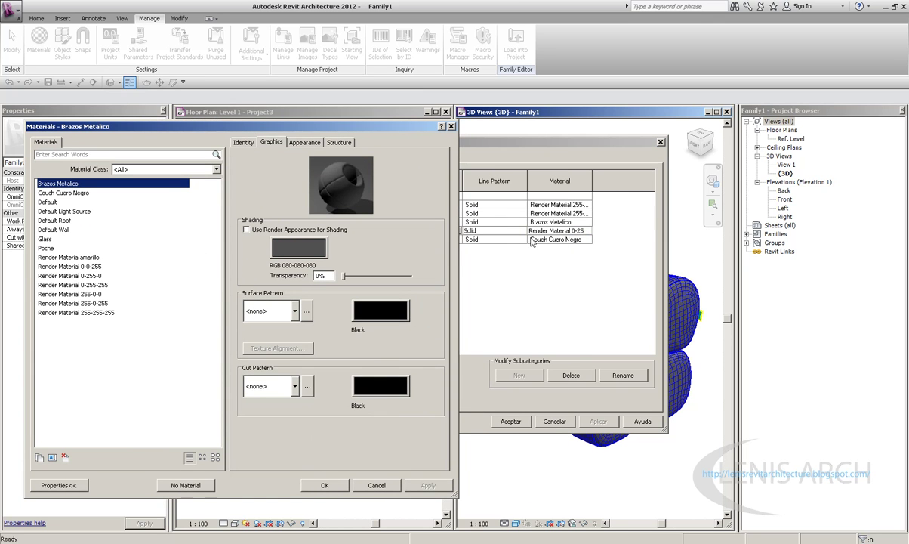
click(322, 485)
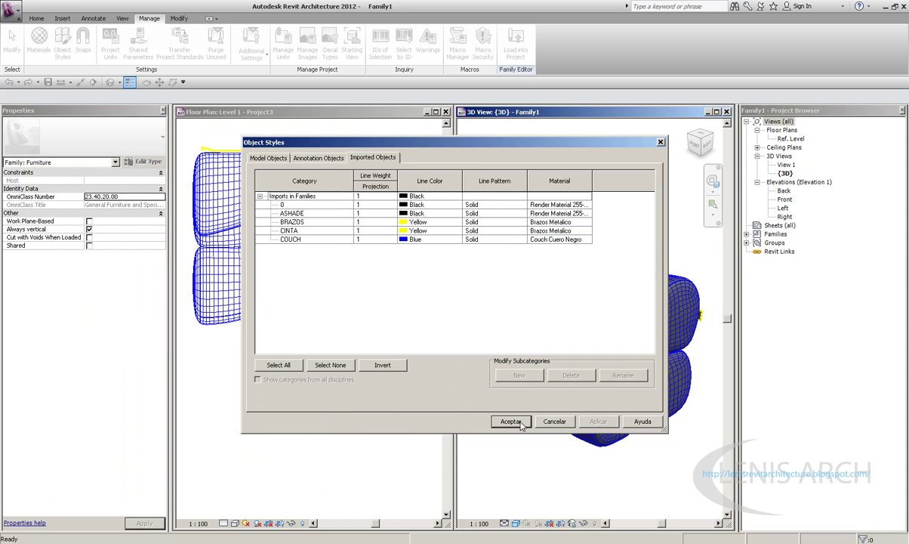
click(510, 421)
click(700, 143)
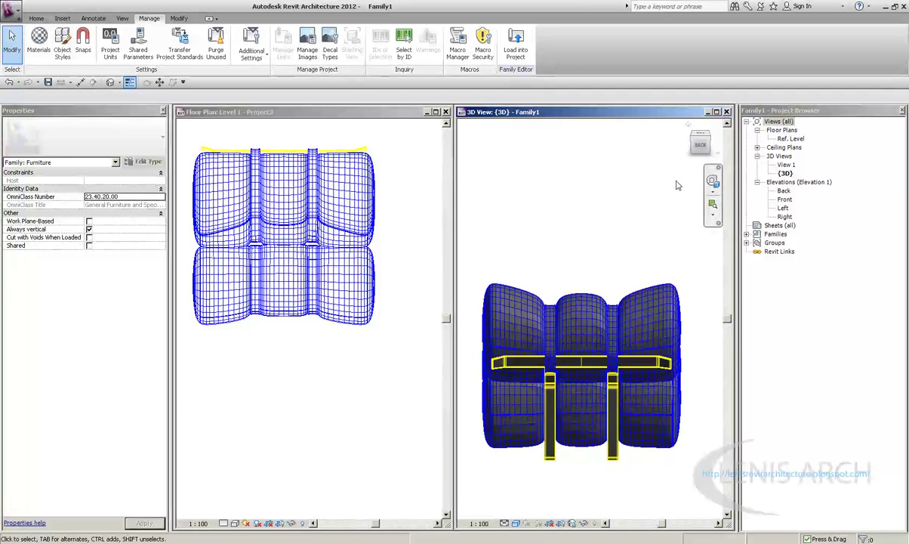
Step: Load the updated sofa family into Project3, overwriting the existing version
drag(699, 143, 680, 183)
click(520, 50)
click(438, 289)
Step: Render Project3's default 3D view
scroll(298, 225, up, 1)
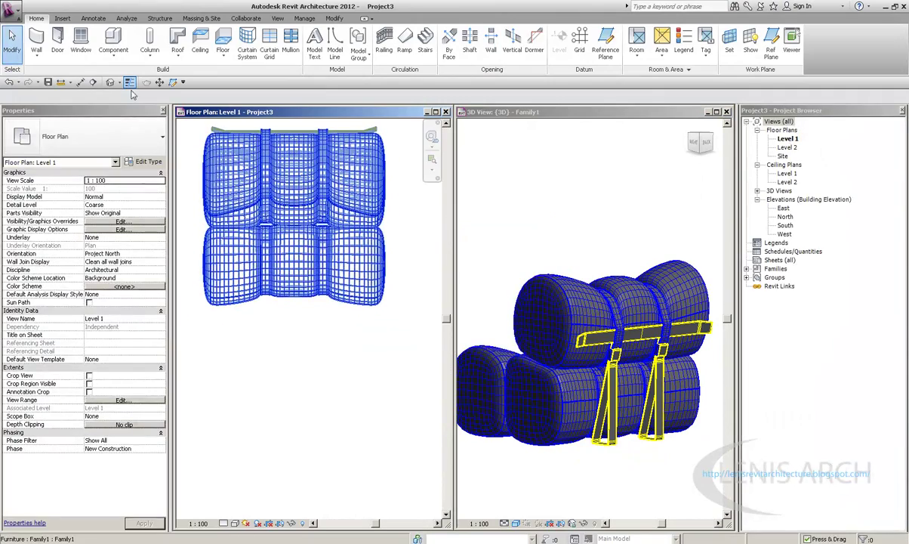
click(112, 83)
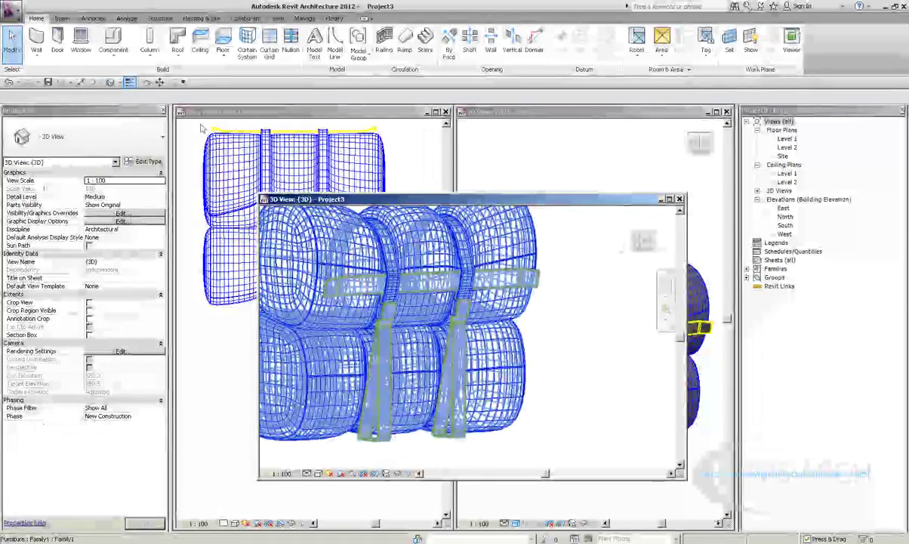
key(r)
key(r)
click(180, 148)
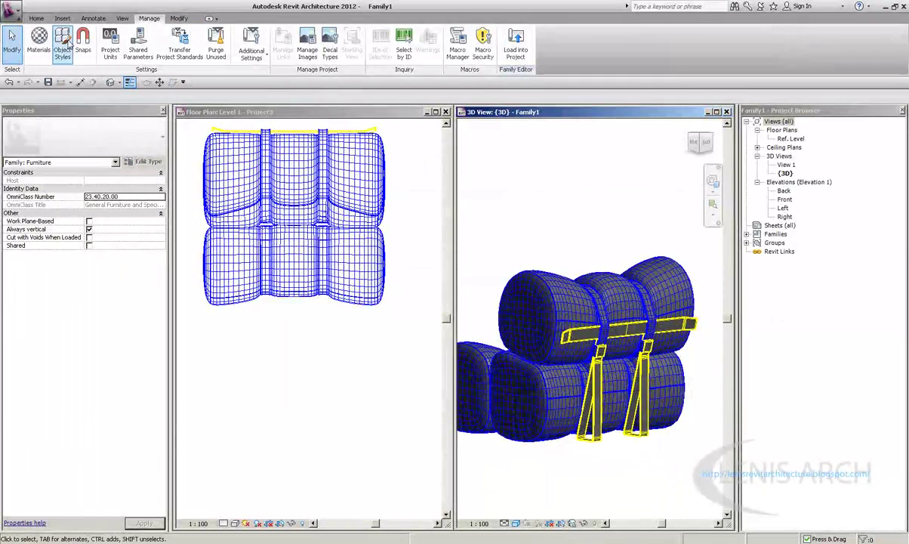
Step: Review the COUCH imported layer in Object Styles and close without changes
click(62, 39)
click(372, 157)
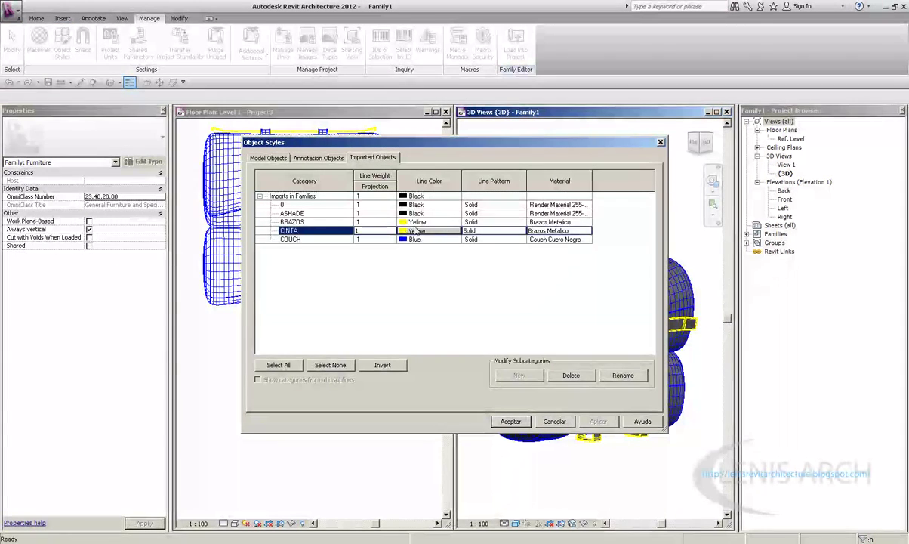
click(581, 239)
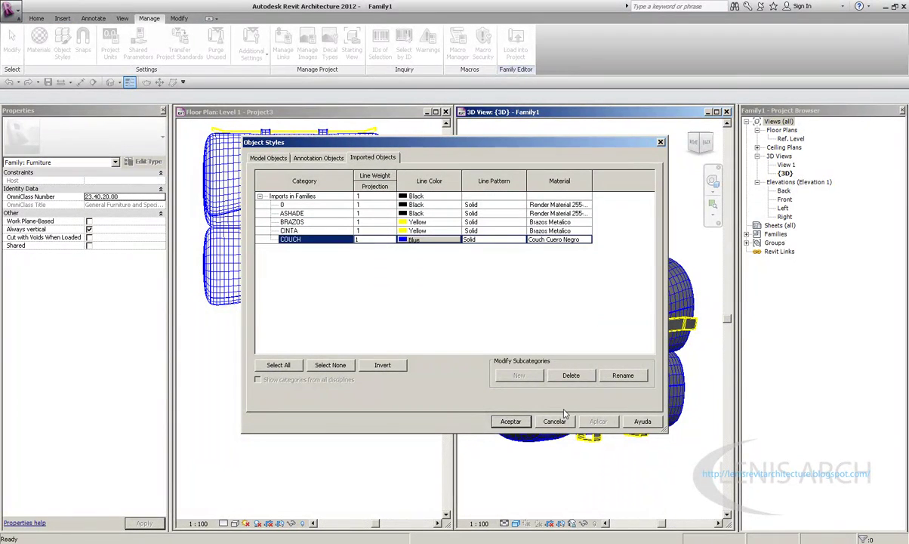
click(511, 421)
Step: Select the Render Materia amarillo material in the family's materials list
click(39, 42)
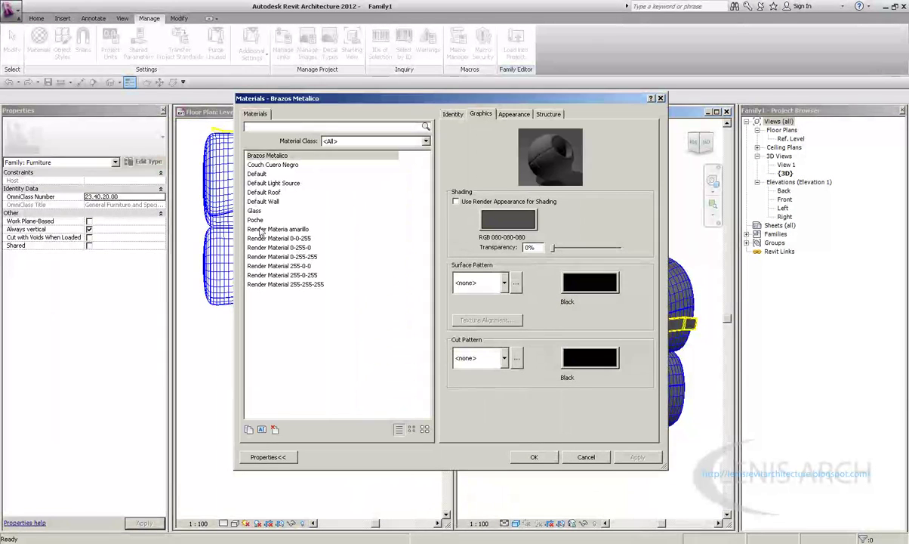
click(260, 229)
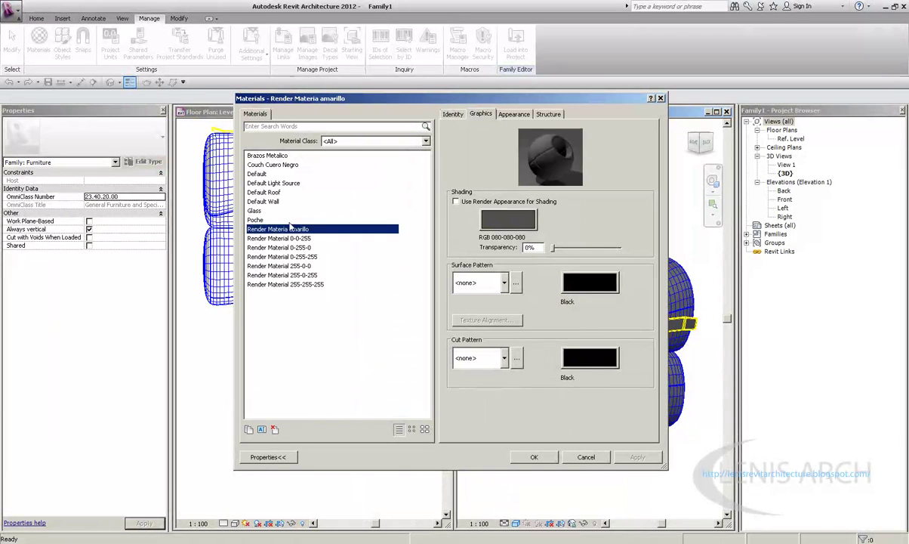
key(Down)
key(Down)
key(Up)
key(Up)
drag(295, 97, 269, 105)
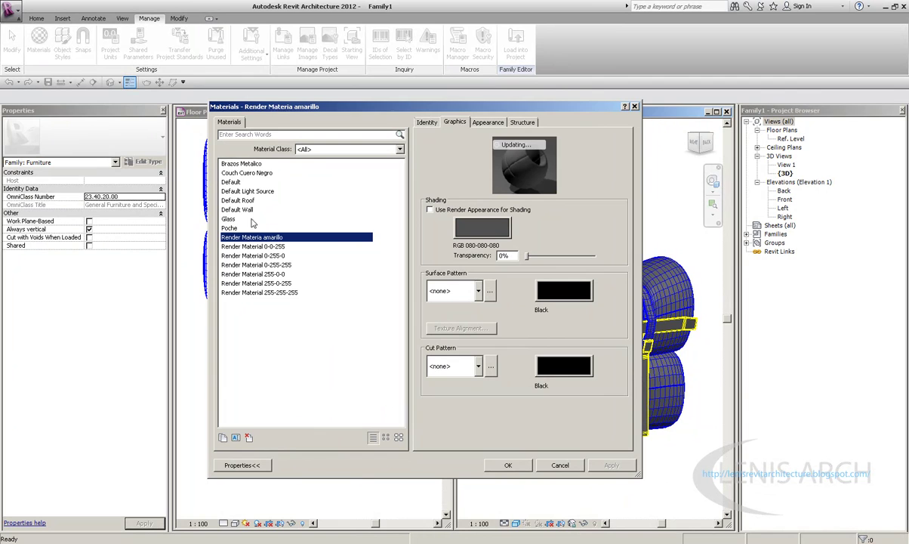
click(256, 165)
right_click(260, 238)
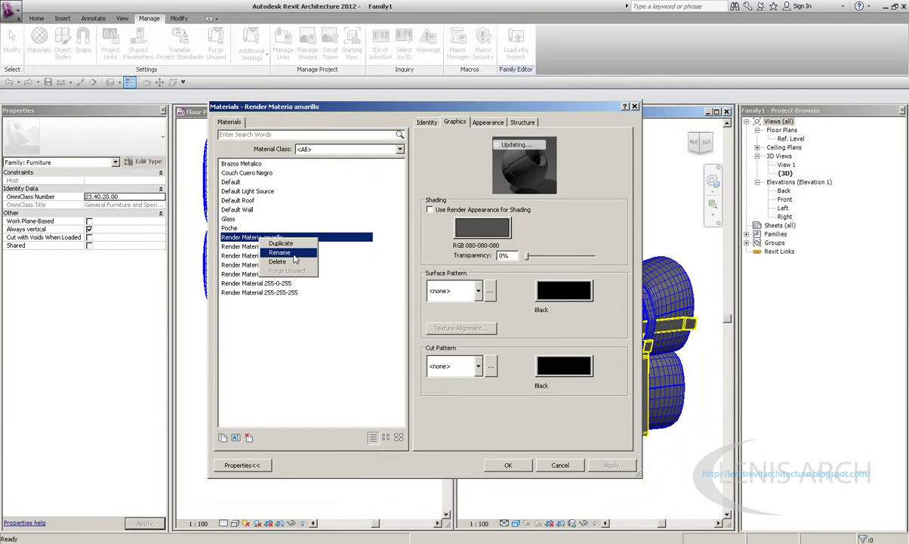
click(236, 240)
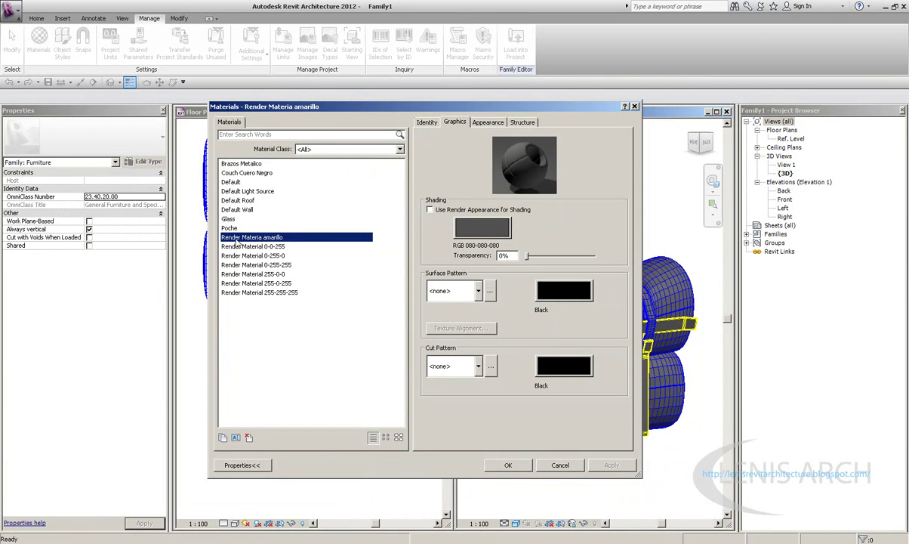
Step: Apply the Concrete Blocks appearance to Render Materia amarillo and confirm
click(488, 122)
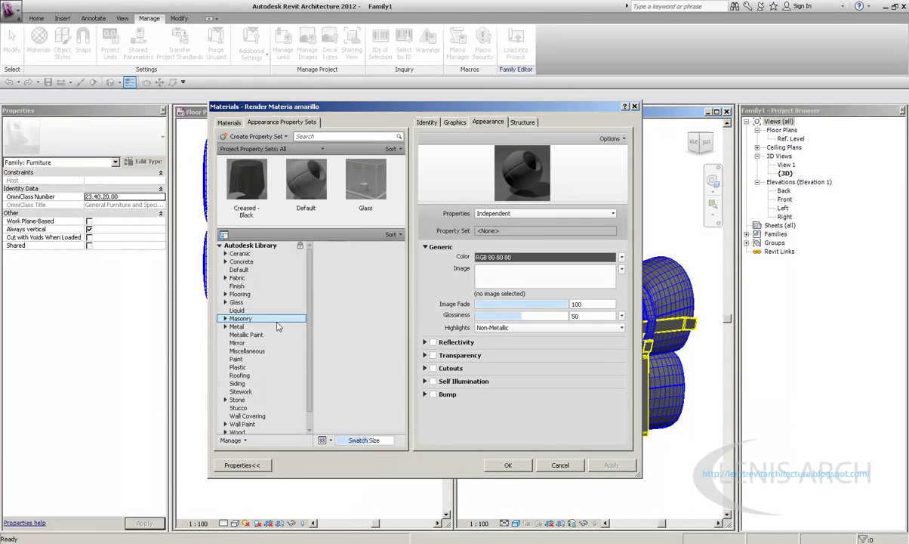
click(280, 263)
double_click(346, 271)
click(353, 339)
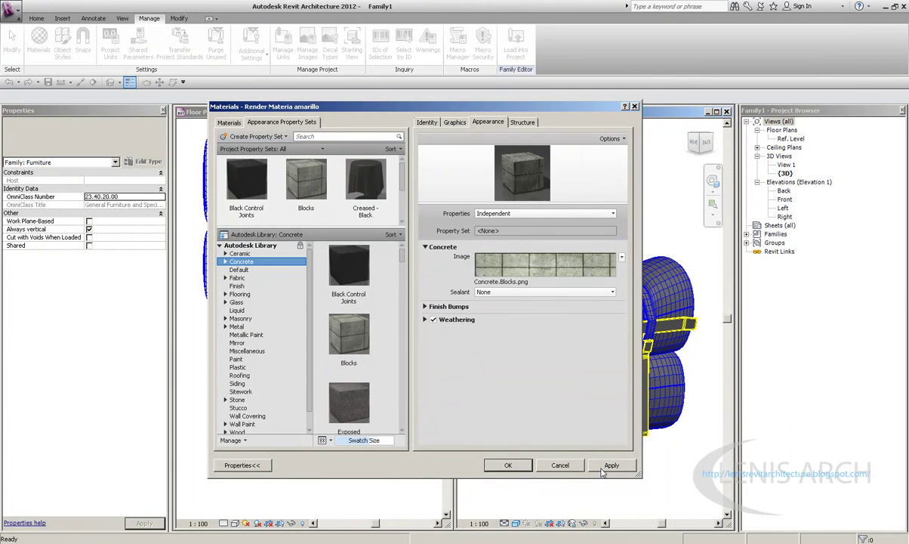
click(513, 465)
Step: Reload the sofa family into Project3 with overwrite and render its default 3D view
click(516, 41)
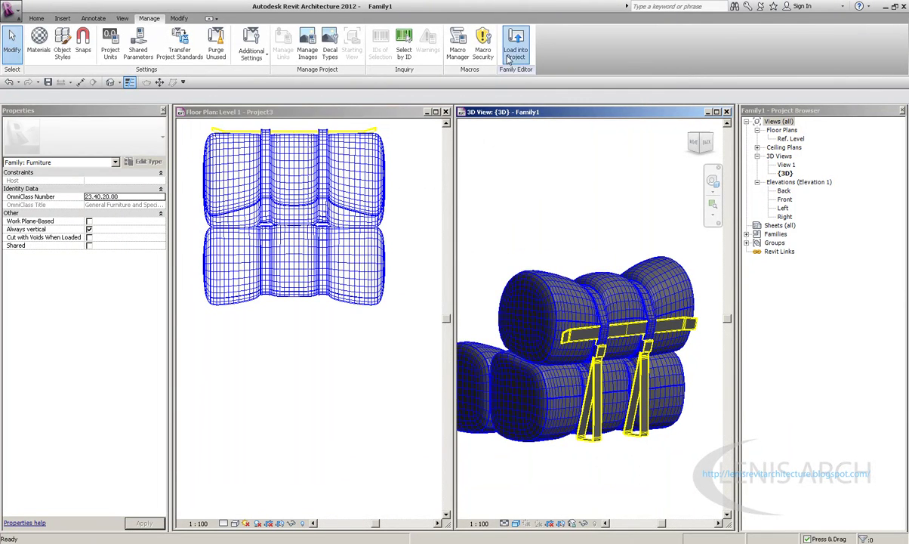
click(423, 277)
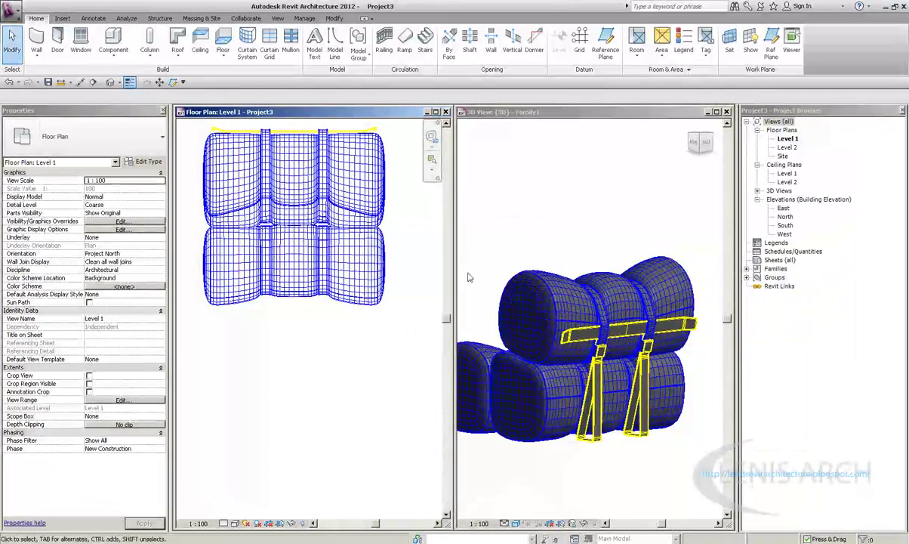
click(111, 82)
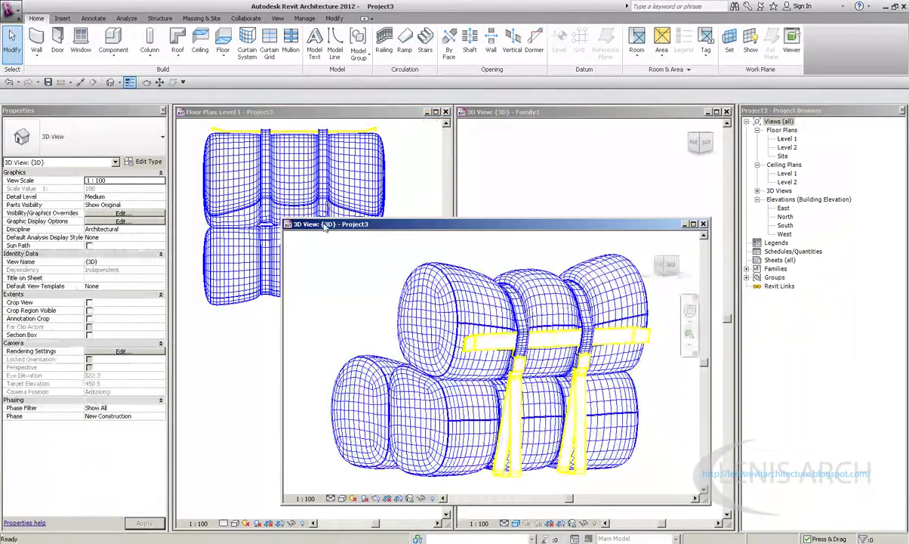
click(147, 82)
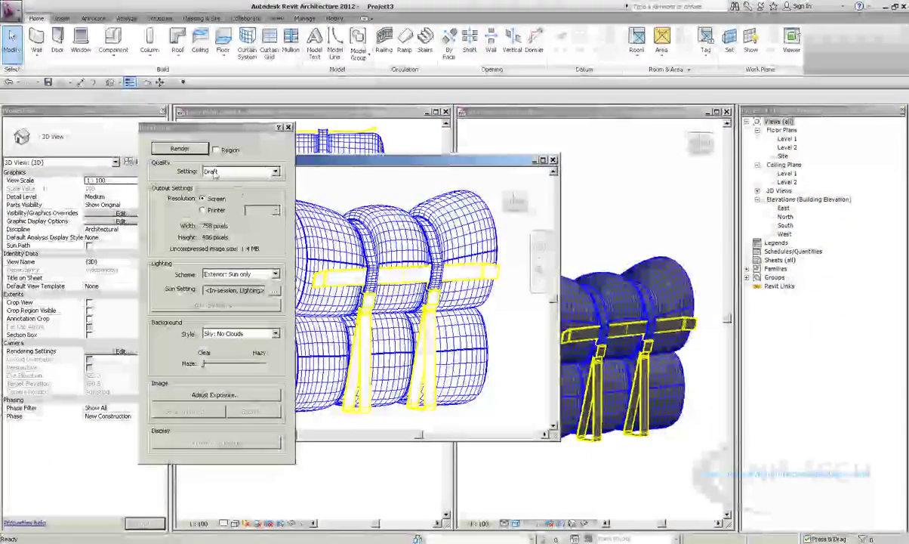
click(202, 149)
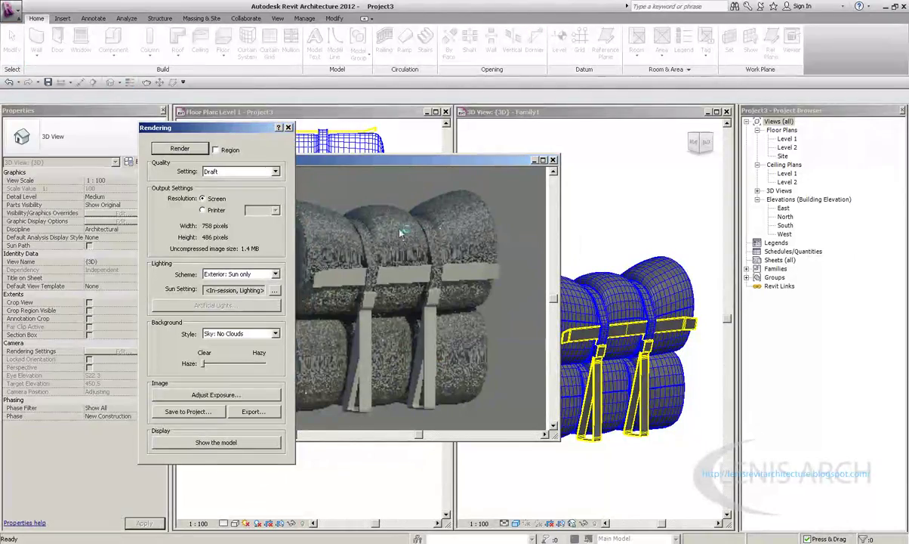
click(288, 128)
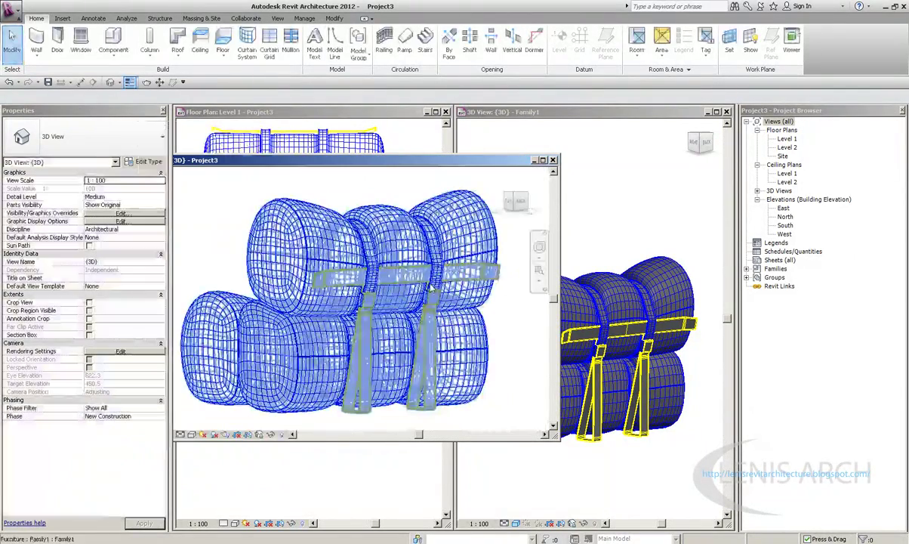
Step: Bring the sofa family editor forward and check its imported object styles
click(609, 229)
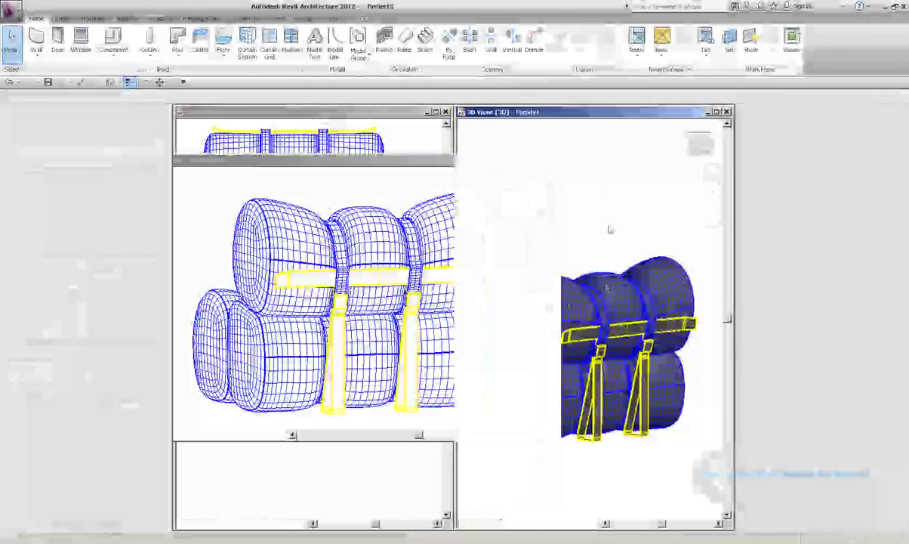
click(148, 18)
scroll(120, 26, down, 1)
scroll(87, 34, up, 1)
click(61, 40)
click(372, 157)
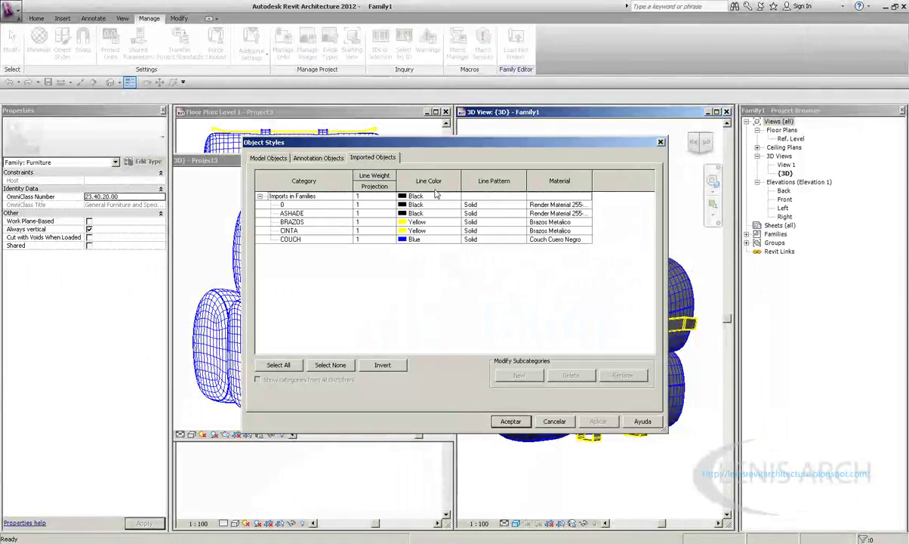
click(554, 421)
Step: Turn on Use Render Appearance for Shading for Render Material 0-0-255
click(40, 41)
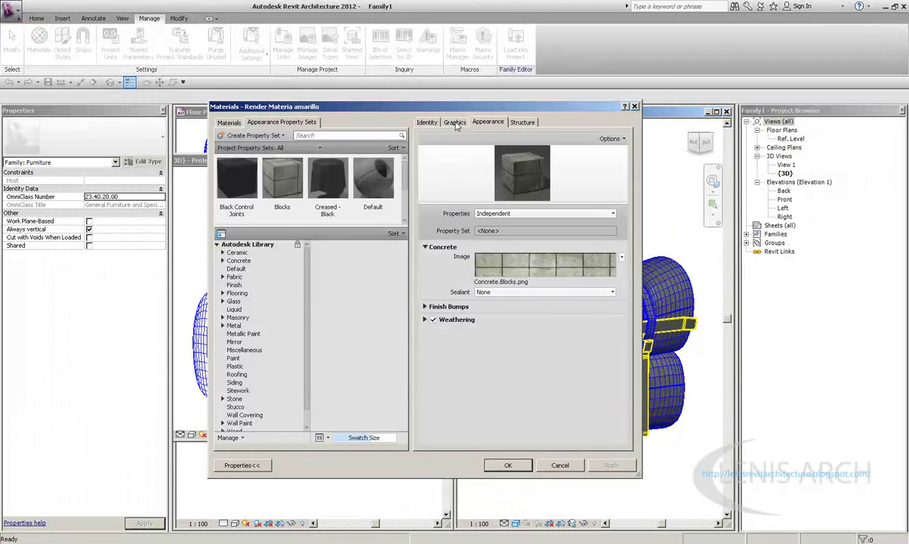
click(253, 247)
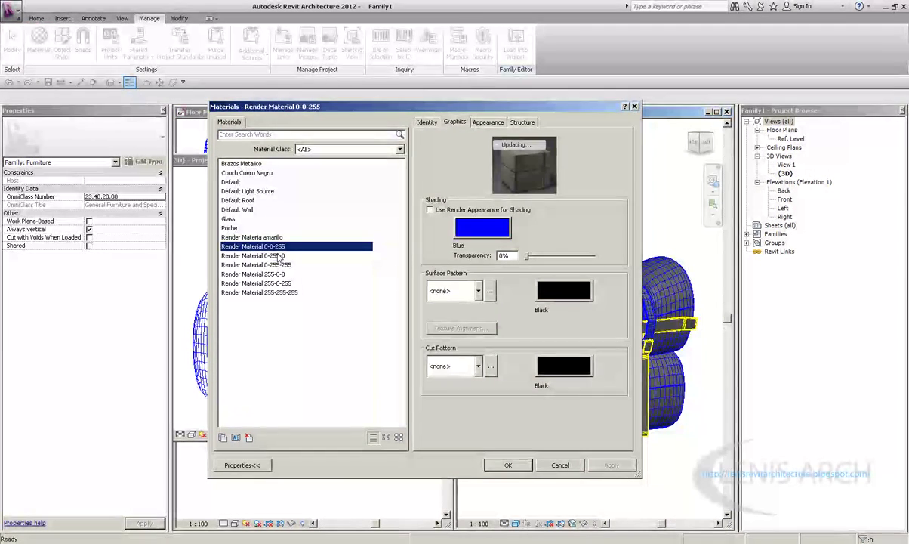
click(430, 209)
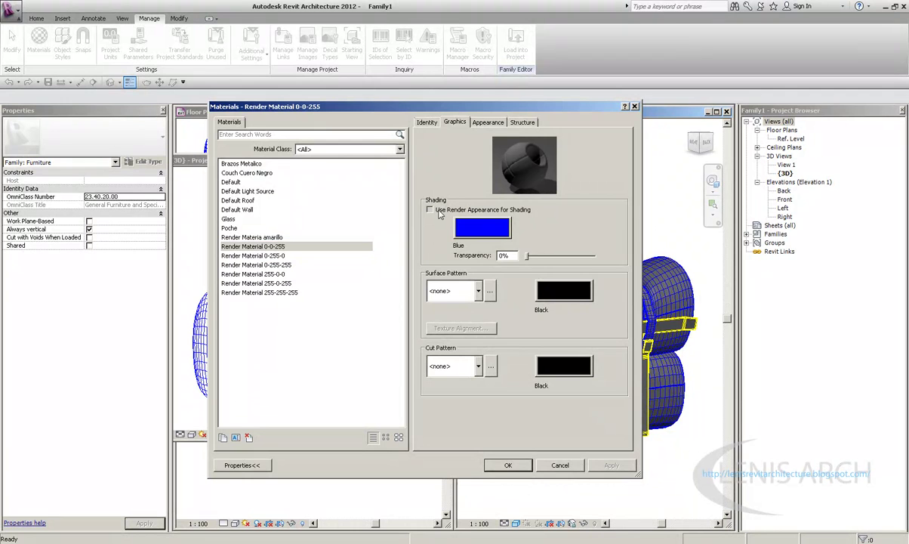
right_click(261, 248)
key(Escape)
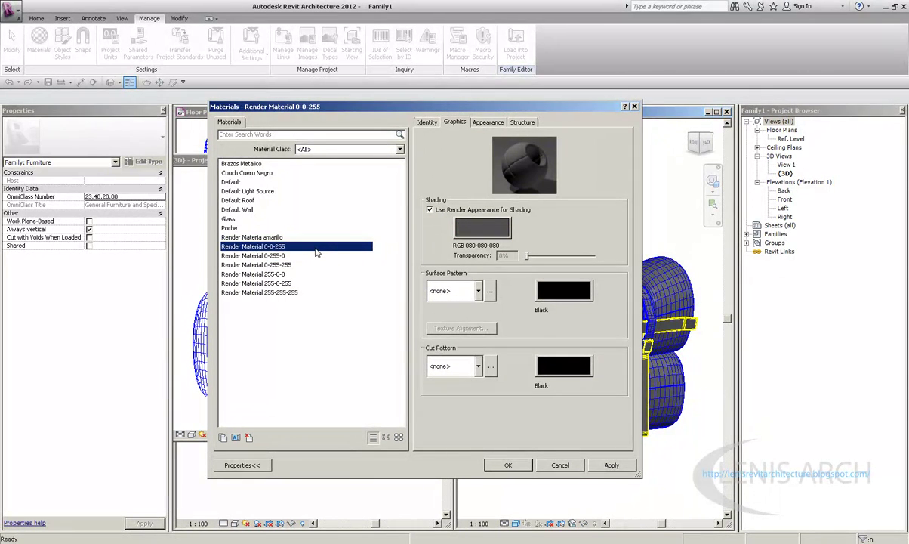
Step: Delete the Brazos Metalico and Couch Cuero Negro materials
click(243, 165)
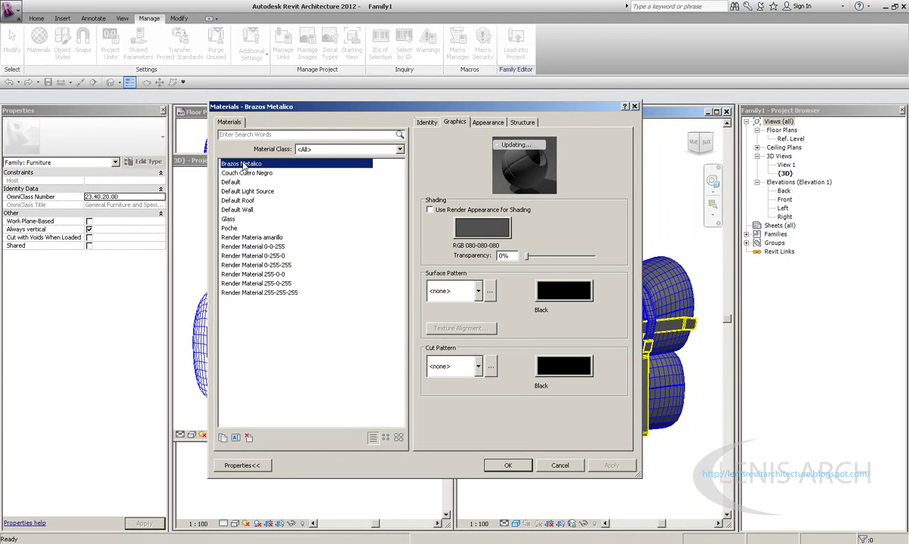
key(Delete)
key(Delete)
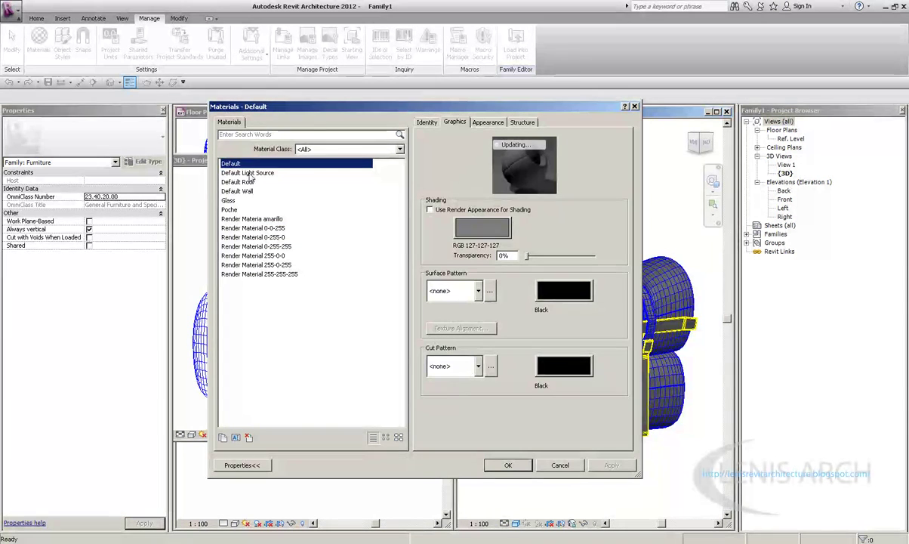
click(264, 227)
key(Delete)
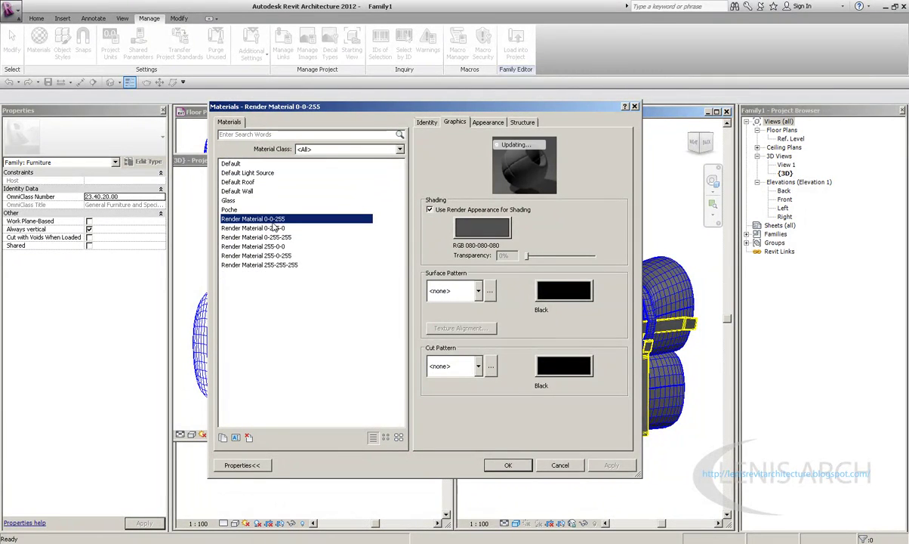
Step: Review the other render materials, then turn off render appearance shading on Render Material 0-0-255
click(265, 227)
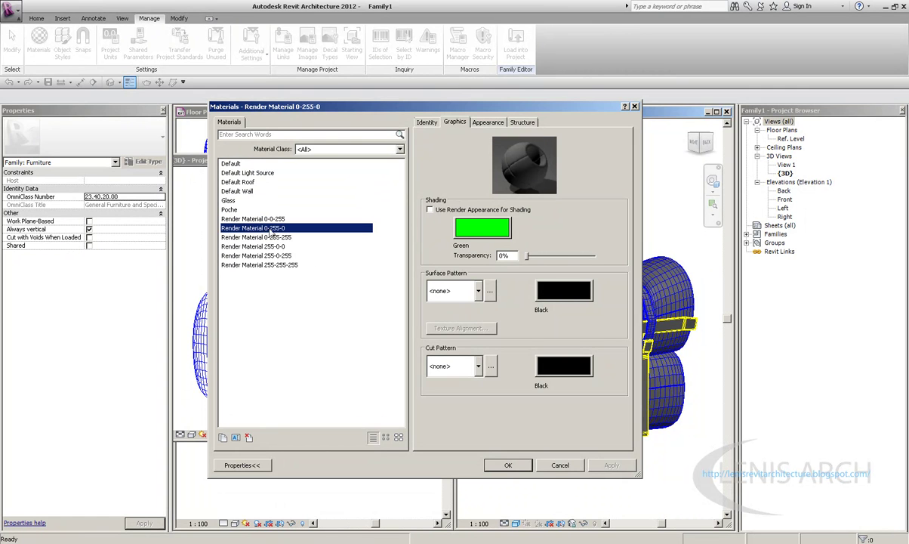
click(264, 236)
click(268, 246)
click(278, 256)
click(279, 265)
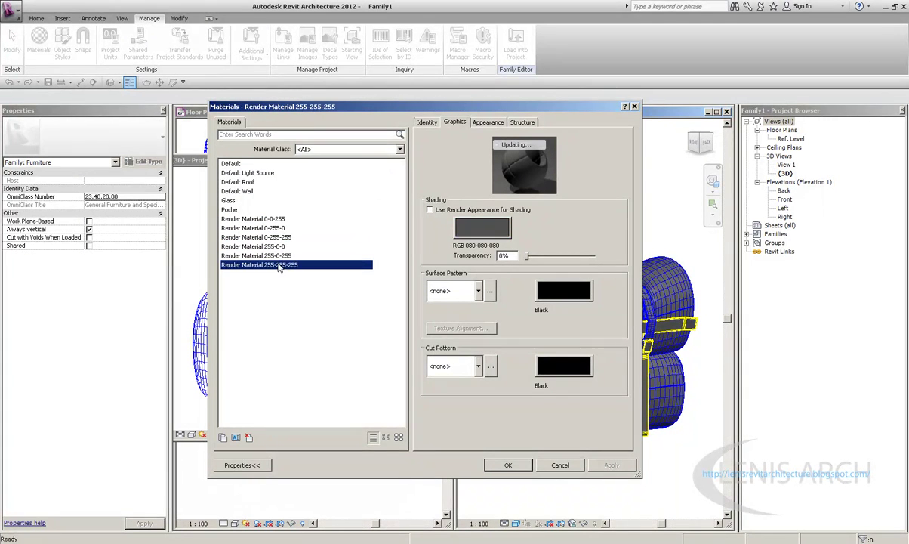
click(285, 220)
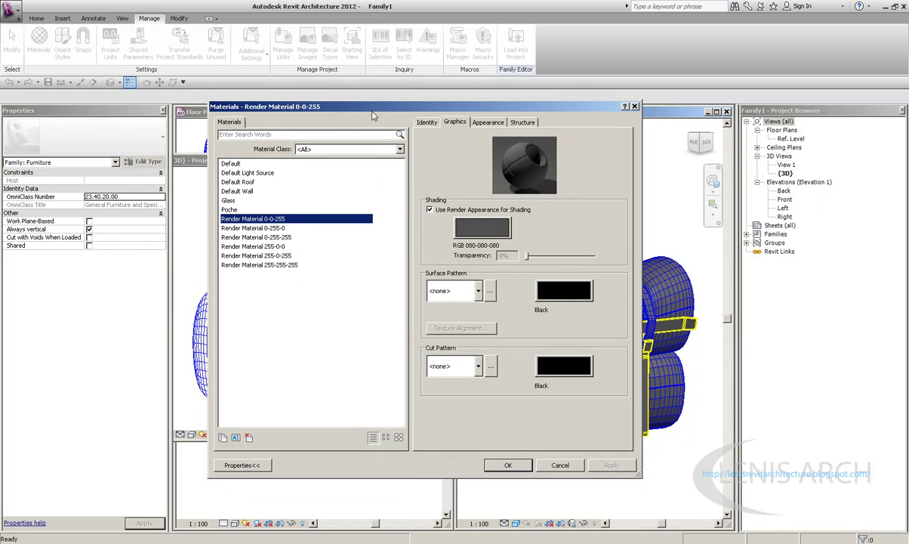
drag(372, 115, 365, 114)
click(422, 208)
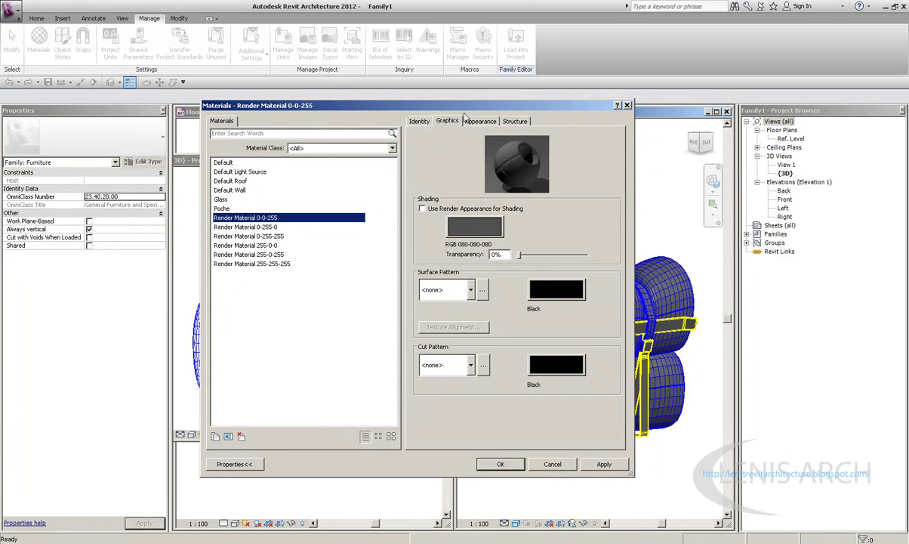
click(468, 119)
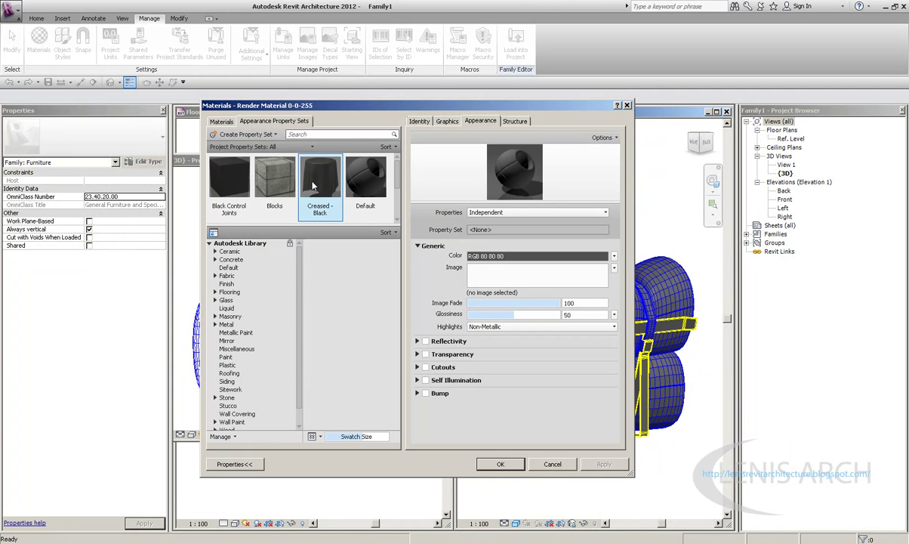
click(444, 123)
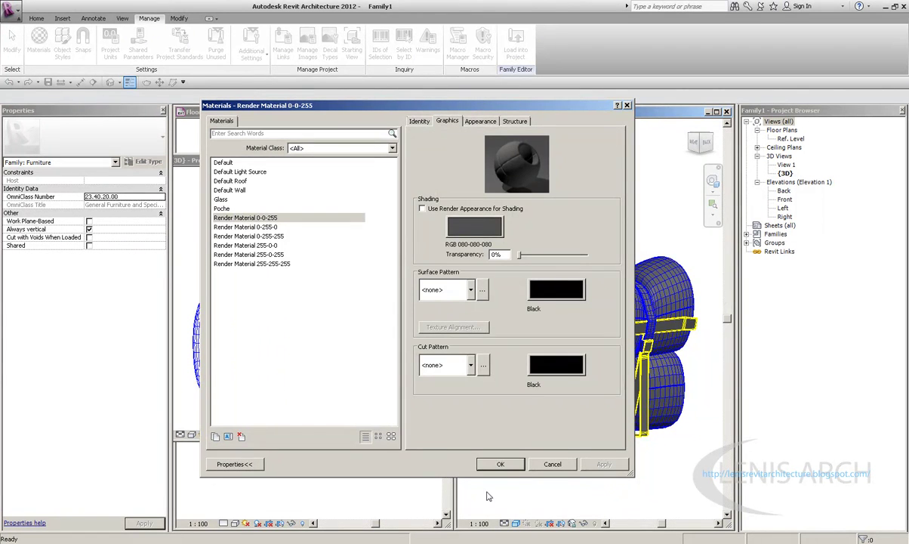
Step: Accept the material changes and reload the family into Project3, overwriting the old version
click(498, 464)
click(516, 44)
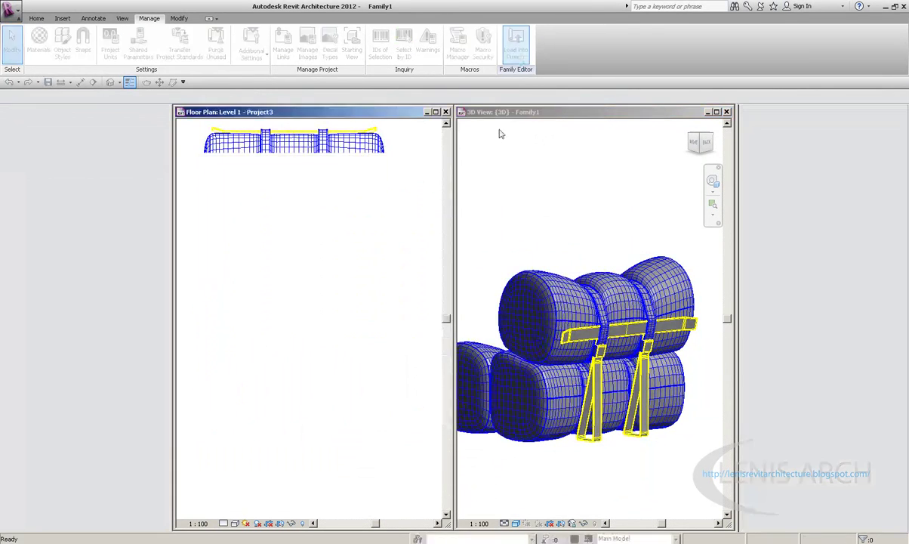
click(416, 293)
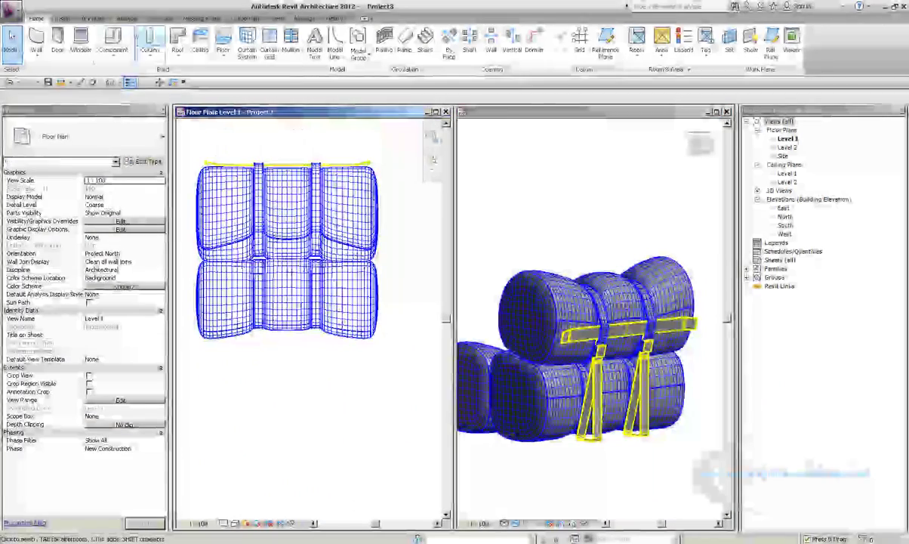
Step: Render Project3's default 3D view and close the render
click(110, 83)
key(r)
key(r)
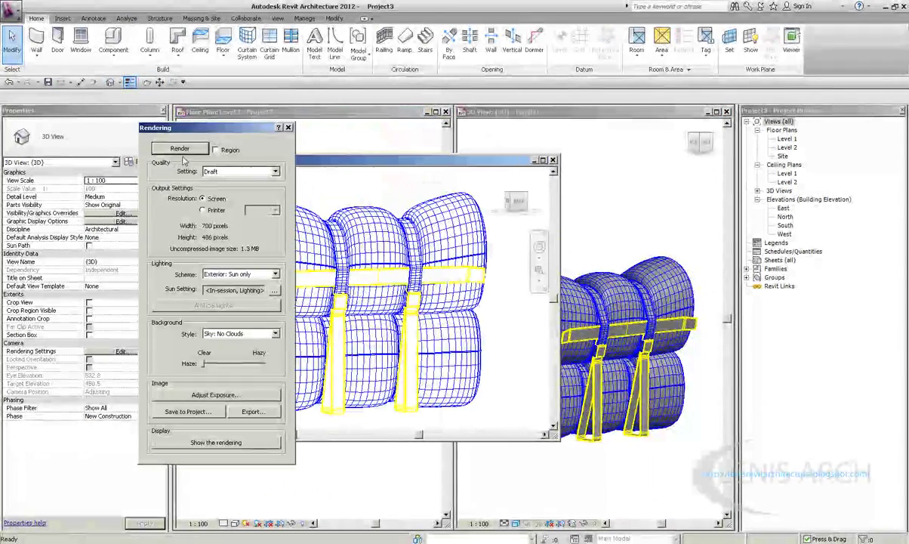
click(179, 148)
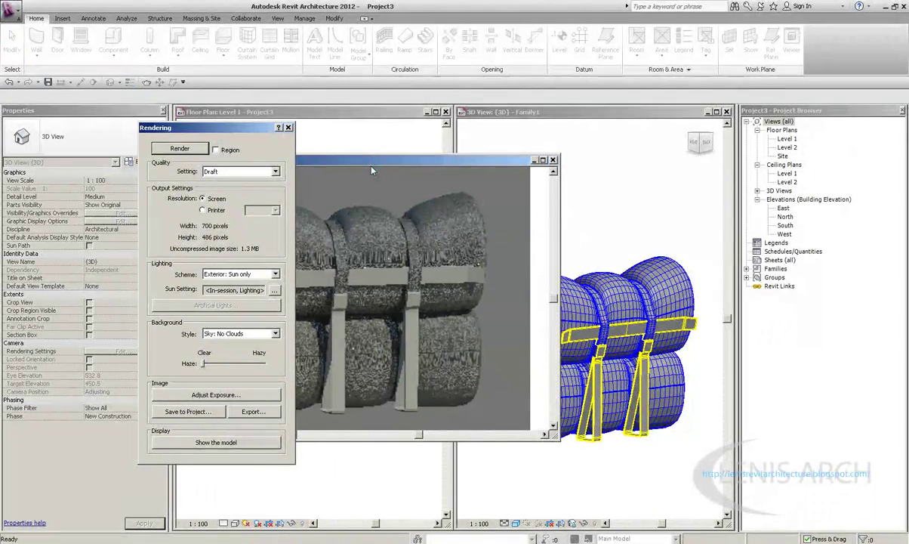
click(288, 127)
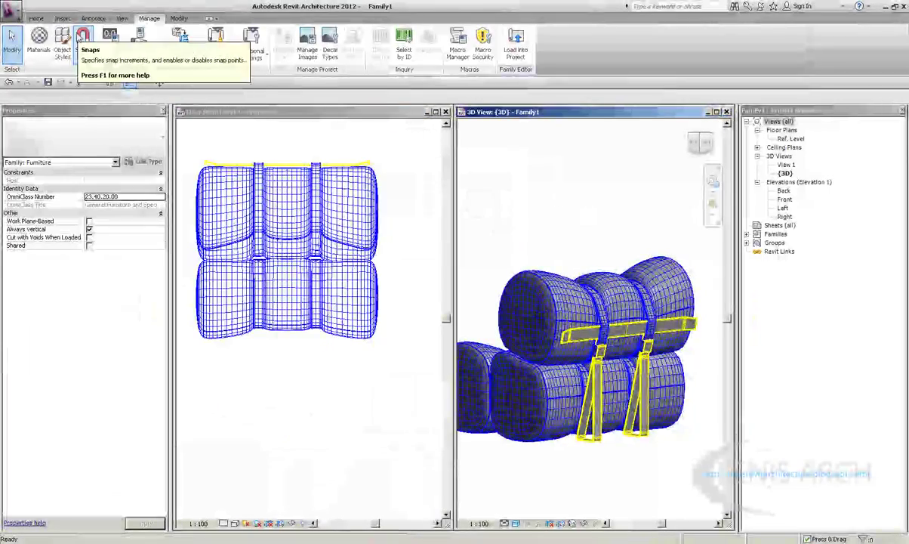
Step: Delete the 0 and ASHADE imported layer subcategories from the family's object styles
click(62, 41)
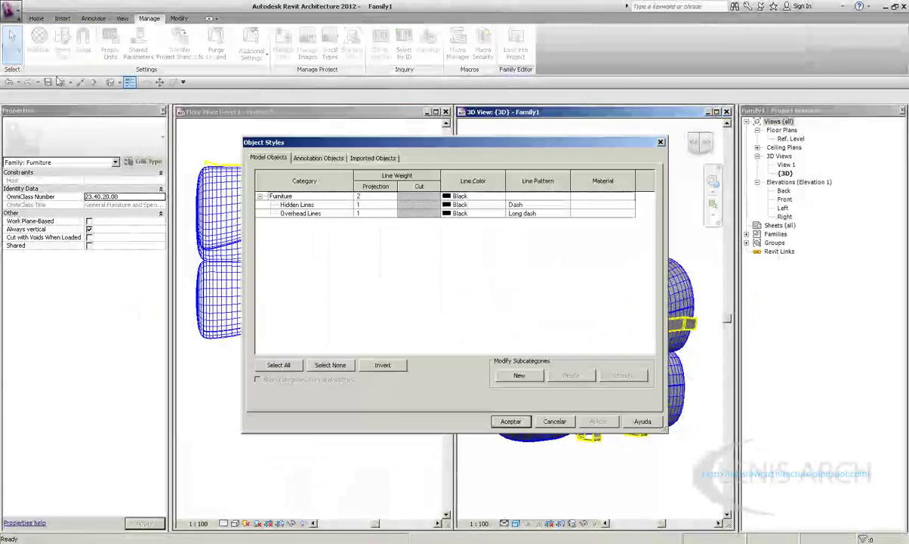
click(373, 158)
click(499, 230)
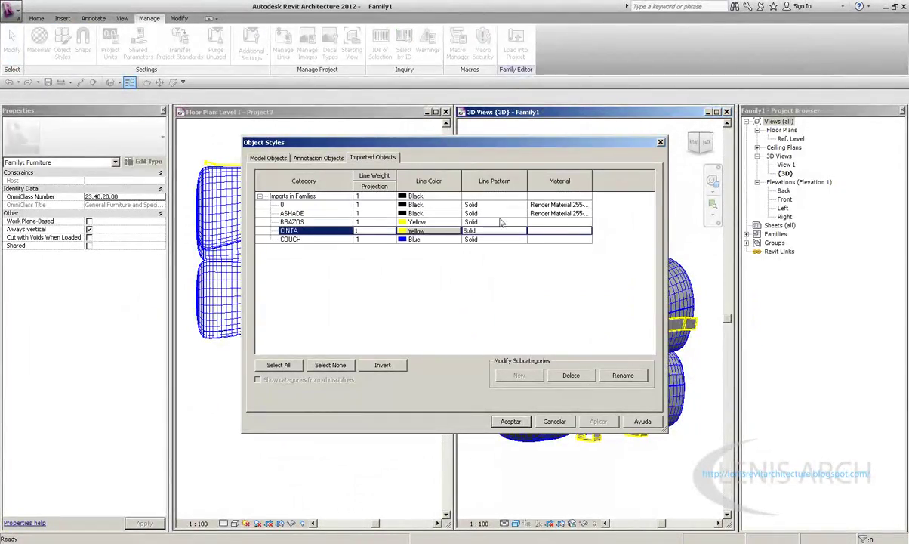
click(472, 205)
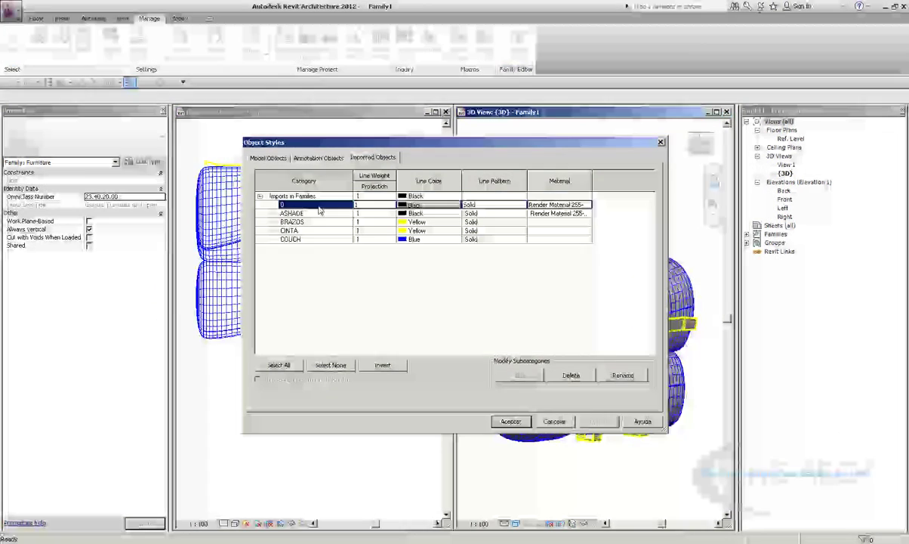
click(571, 376)
click(491, 307)
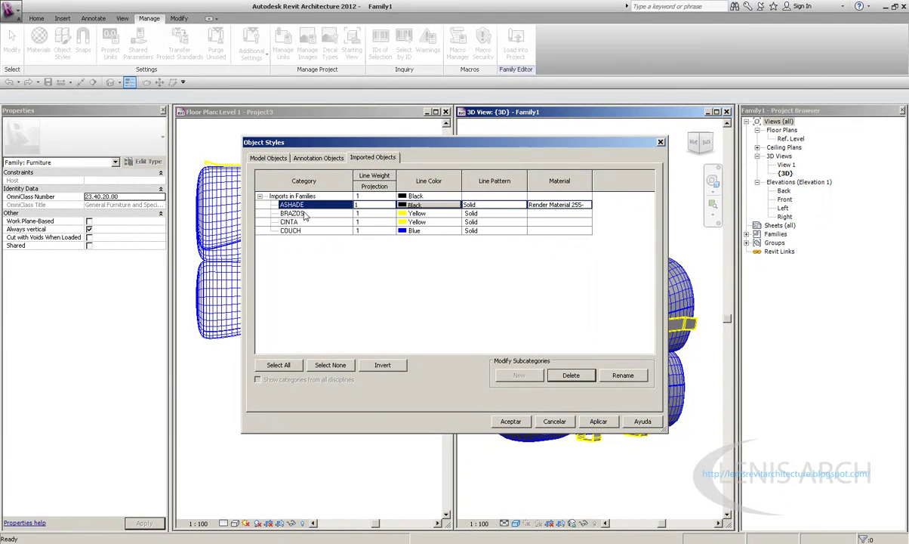
click(562, 376)
click(487, 308)
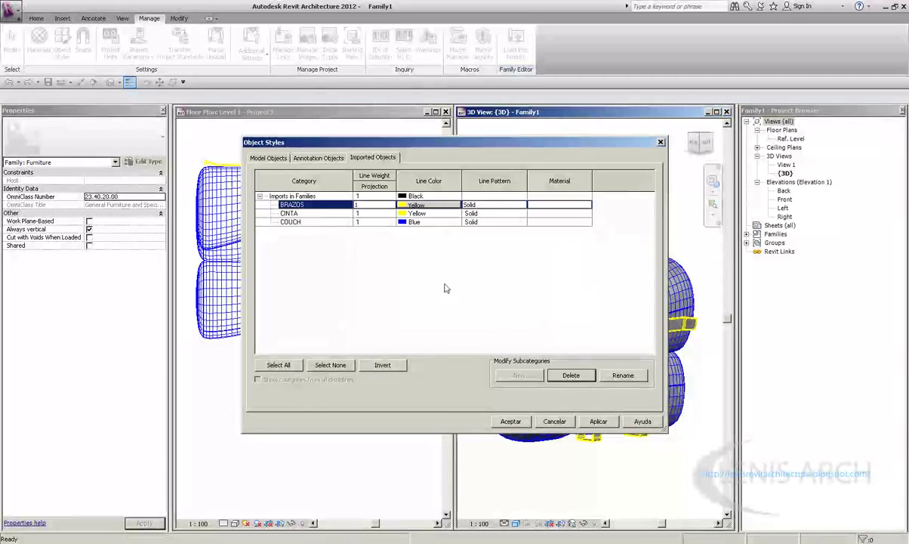
click(511, 422)
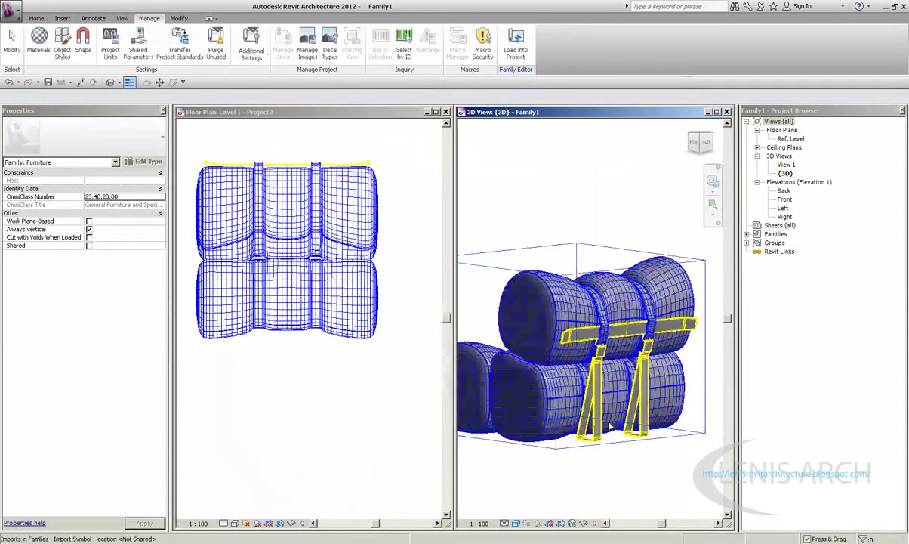
Step: Reload the sofa family into Project3 with overwrite and render its 3D view
click(515, 53)
click(427, 279)
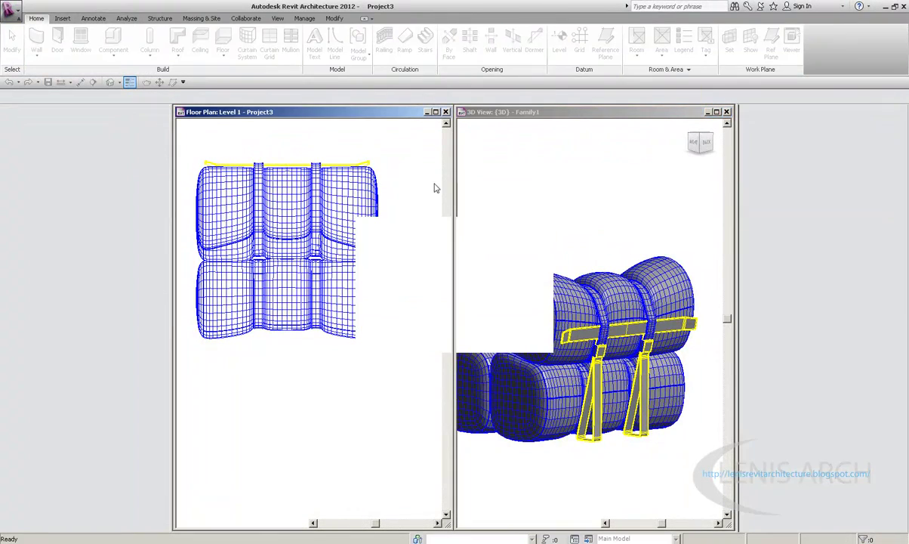
click(130, 83)
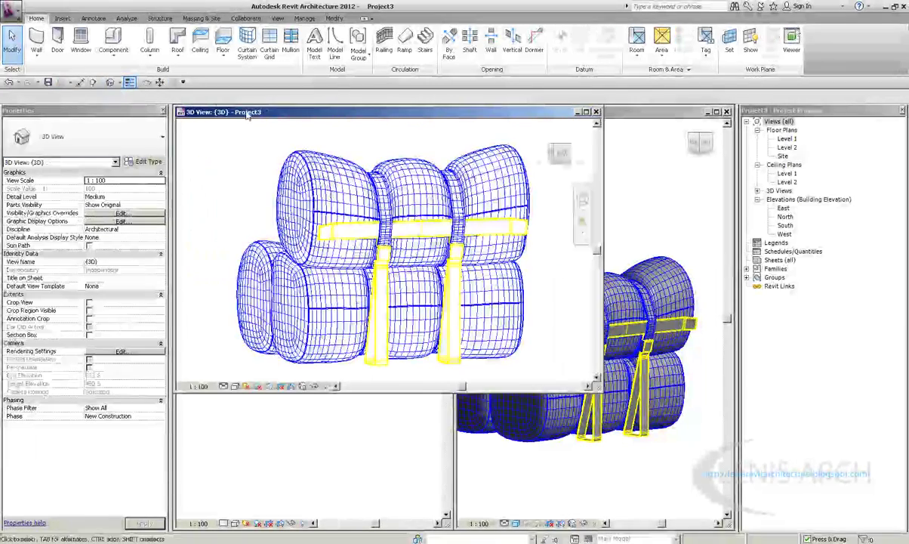
key(r)
key(r)
click(179, 149)
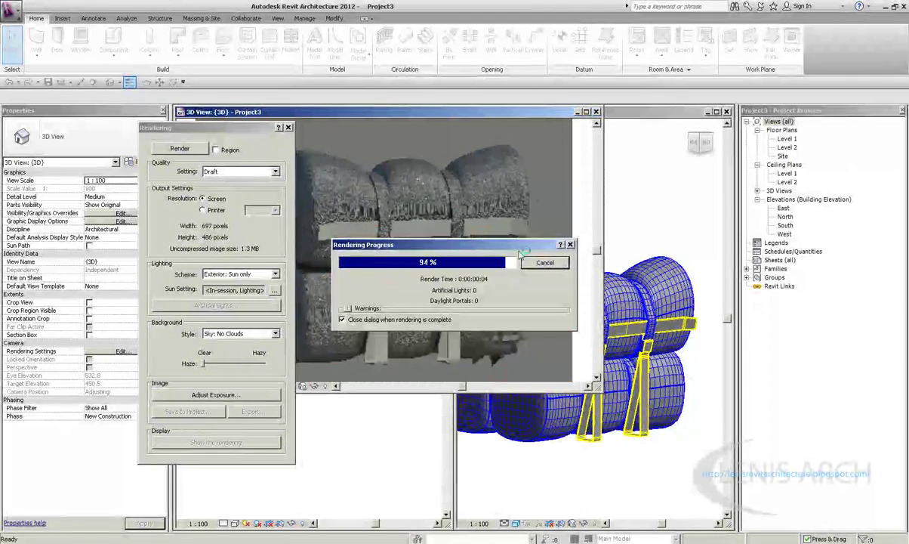
click(287, 128)
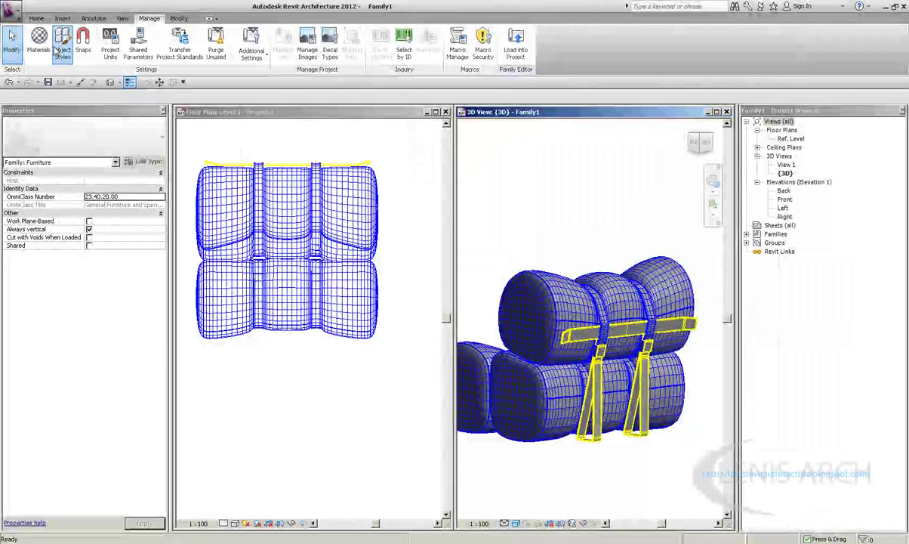
Step: Set the BRAZOS imported category's material to Render Material 0-0-255
click(62, 41)
click(372, 157)
click(467, 205)
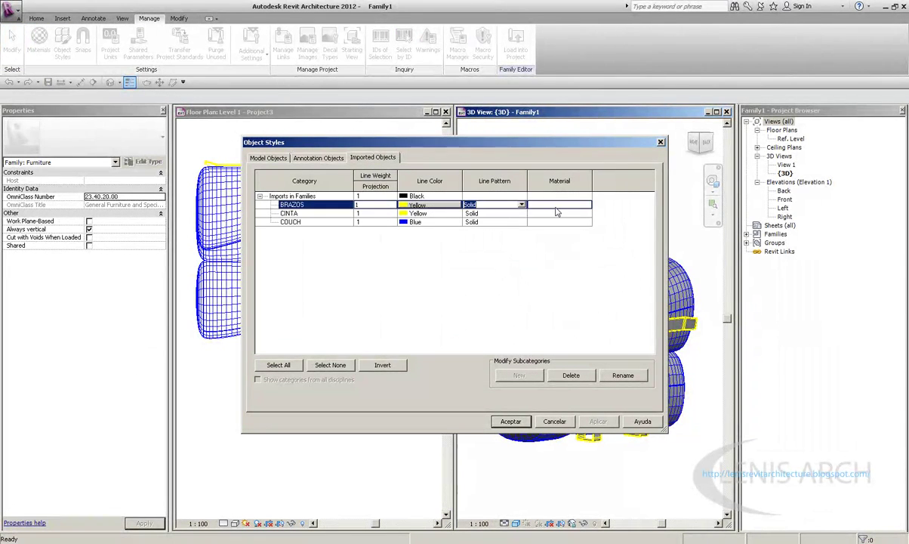
click(587, 205)
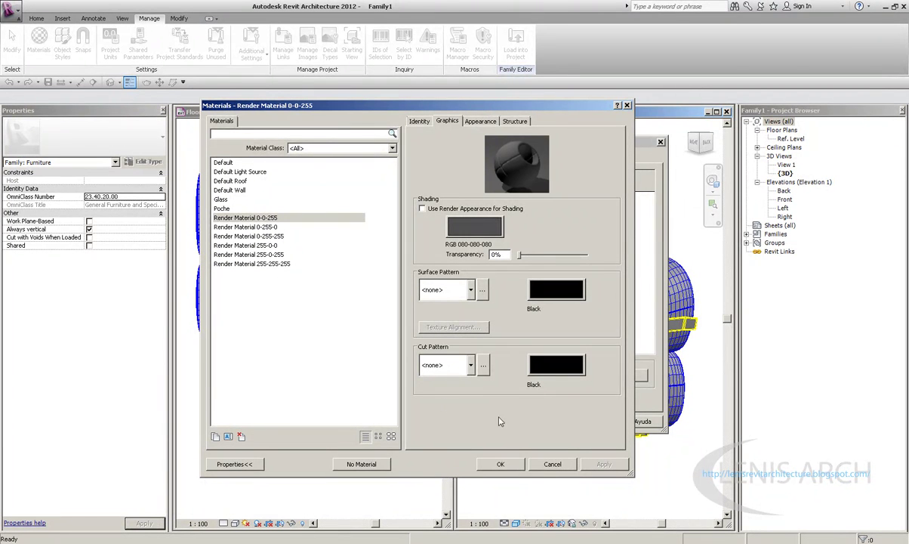
click(255, 236)
click(253, 227)
click(253, 236)
click(264, 246)
click(265, 254)
click(264, 263)
click(265, 219)
click(265, 264)
click(261, 219)
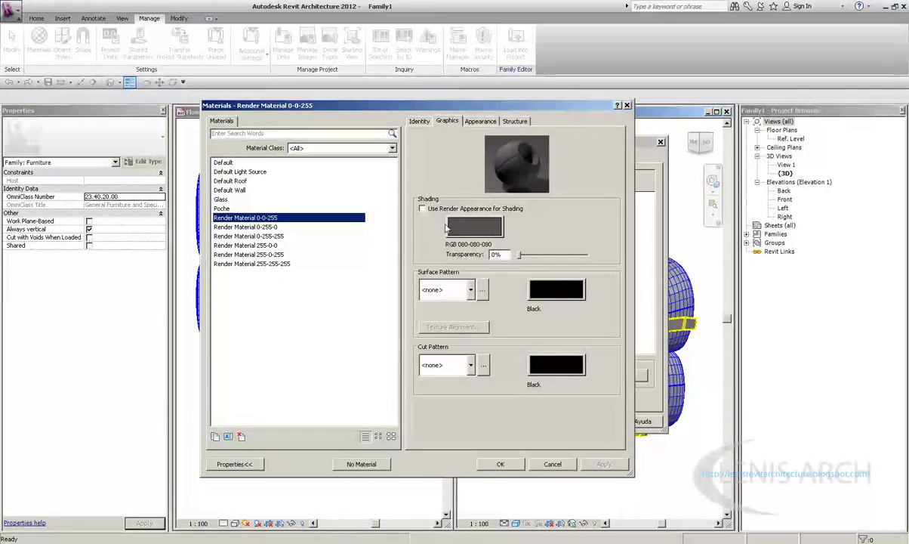
Step: Give Render Material 0-0-255 the Creased Black appearance, confirm, and load the family into Project3
click(480, 123)
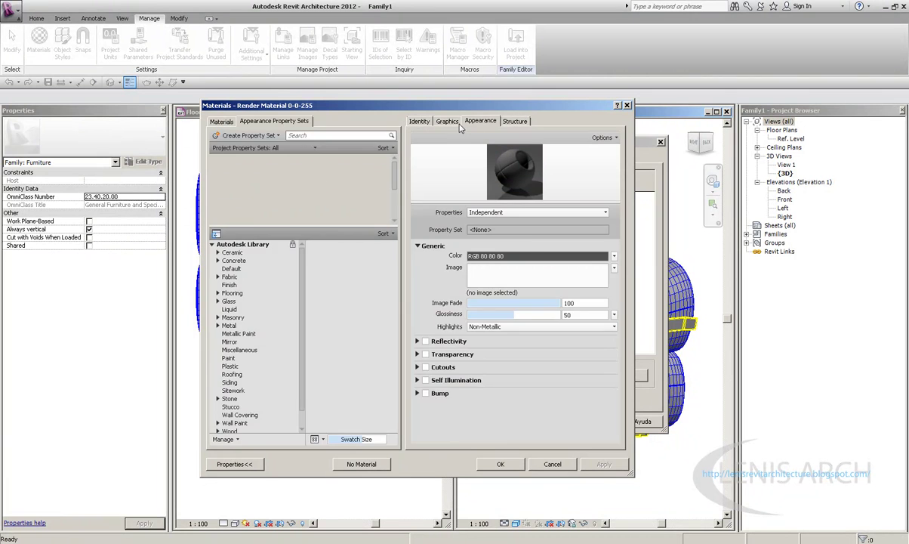
click(451, 122)
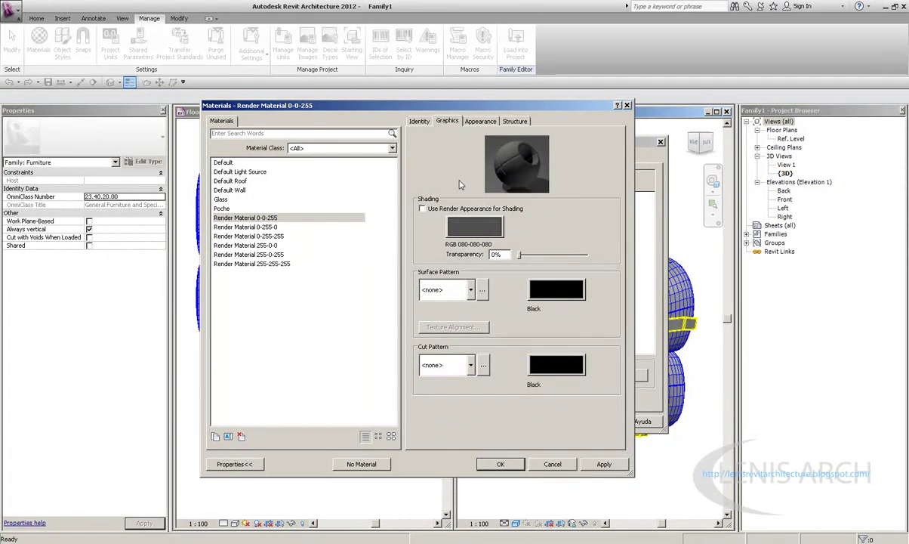
click(479, 122)
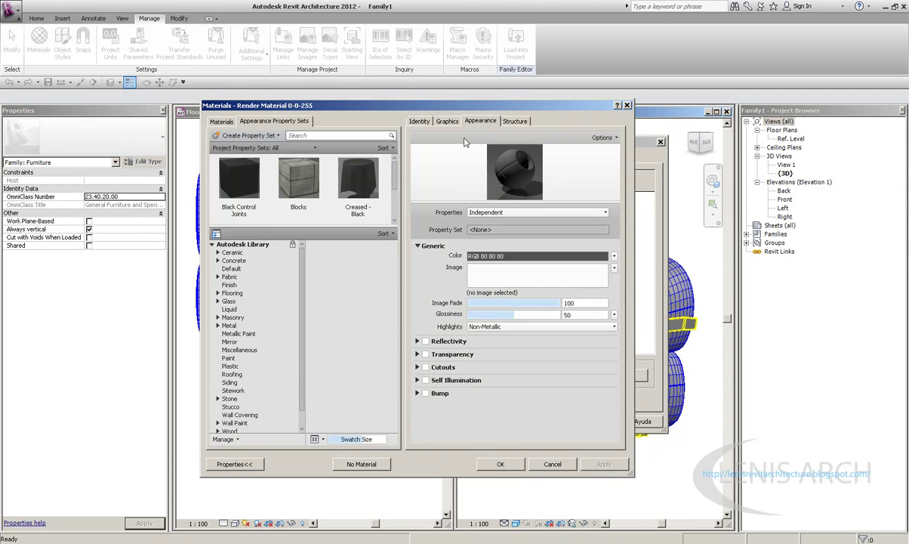
click(364, 207)
click(500, 464)
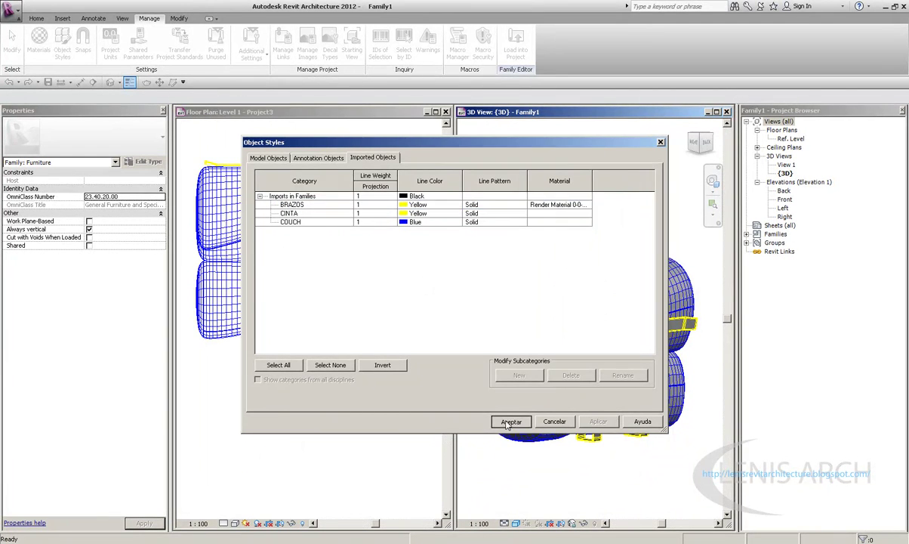
click(511, 420)
click(516, 45)
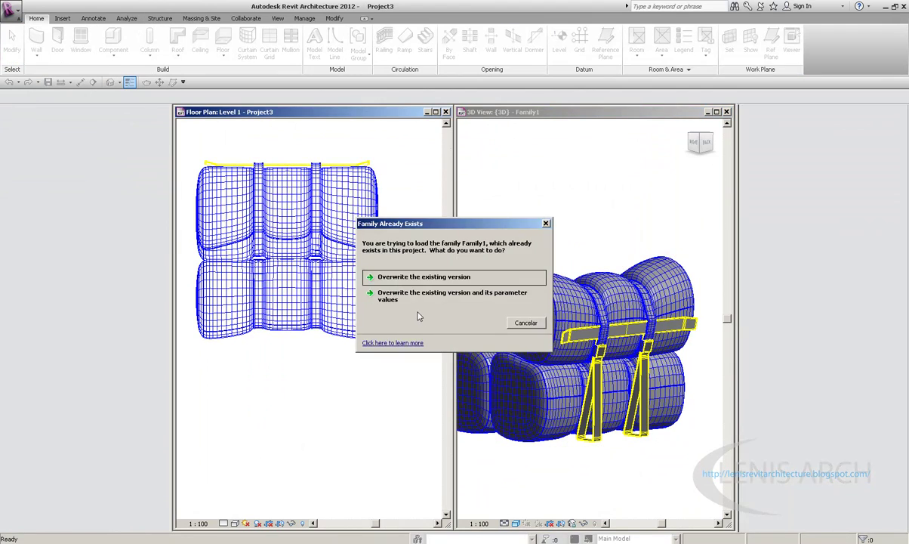
Step: Overwrite the sofa family in Project3 and render its 3D view again
click(416, 296)
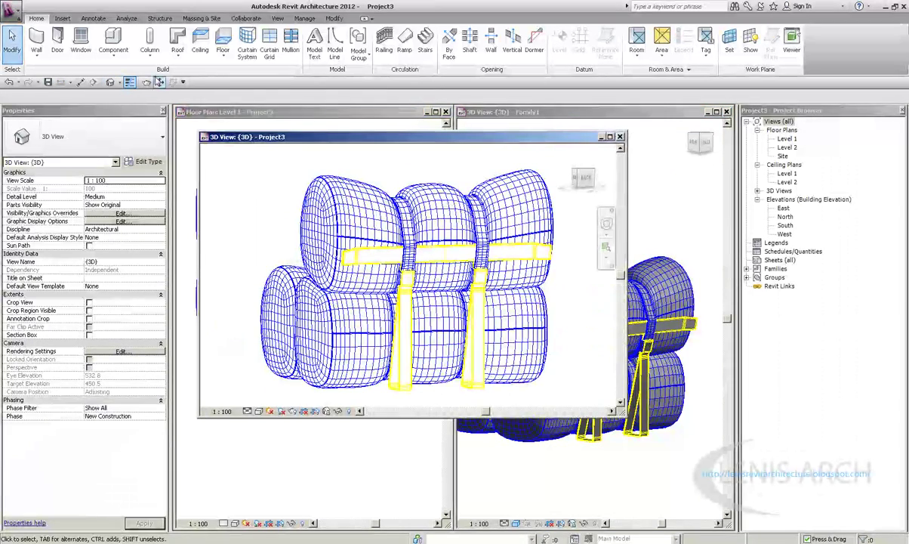
key(r)
key(r)
click(181, 149)
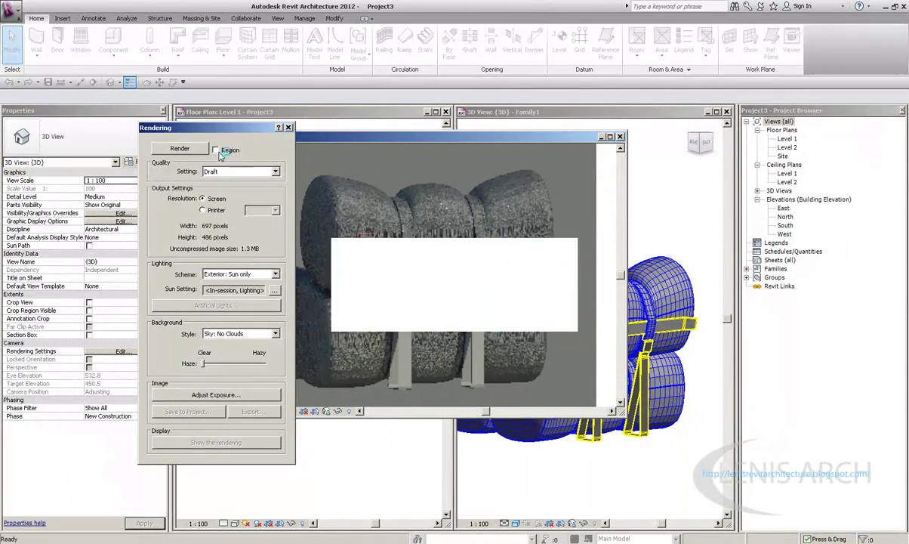
click(288, 128)
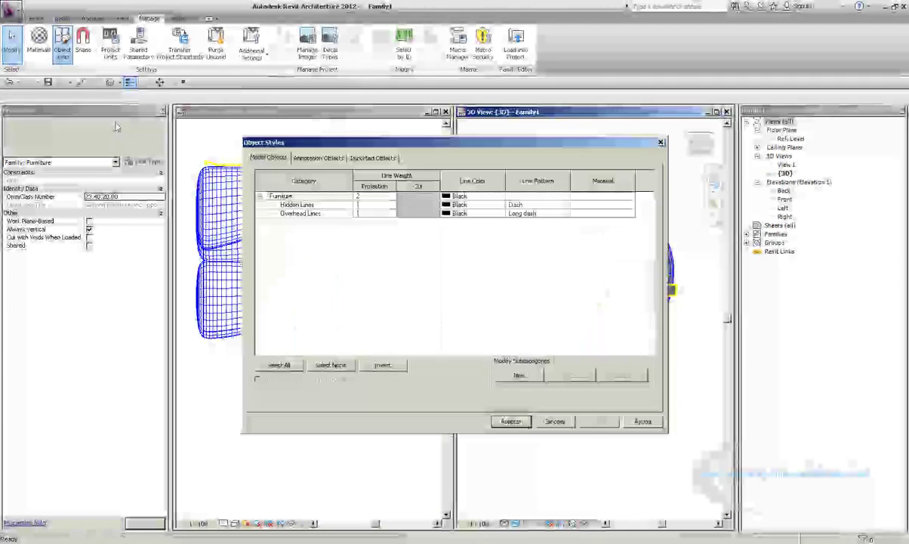
Step: Set the COUCH imported category's line colour to red
click(373, 157)
click(414, 214)
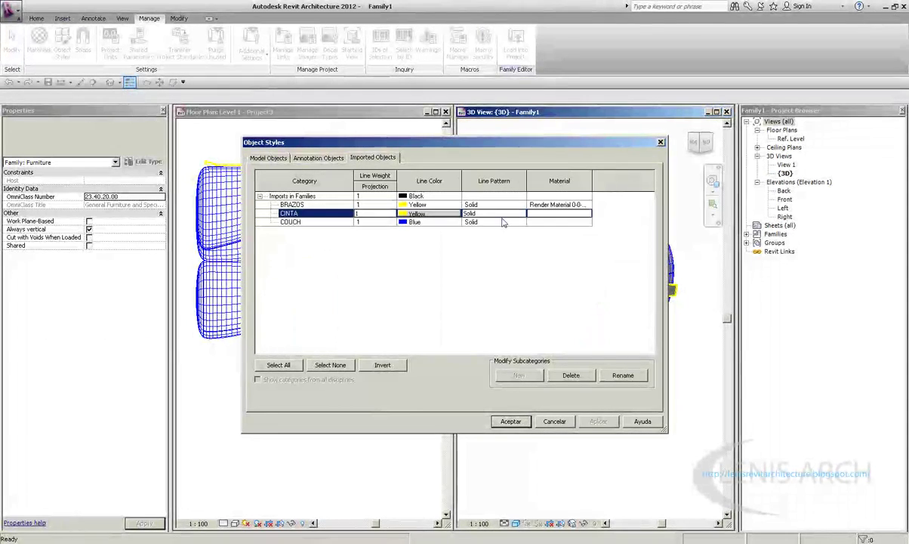
click(414, 221)
click(414, 222)
click(574, 183)
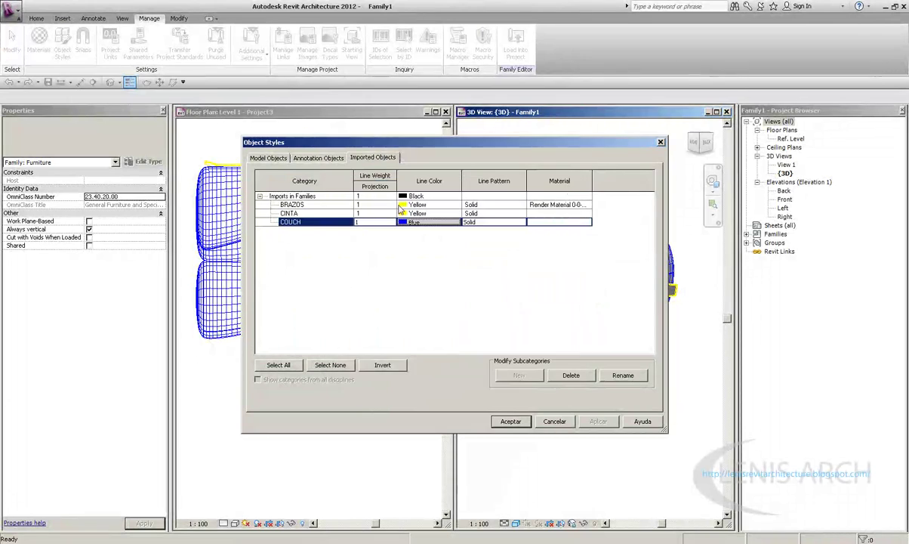
click(412, 295)
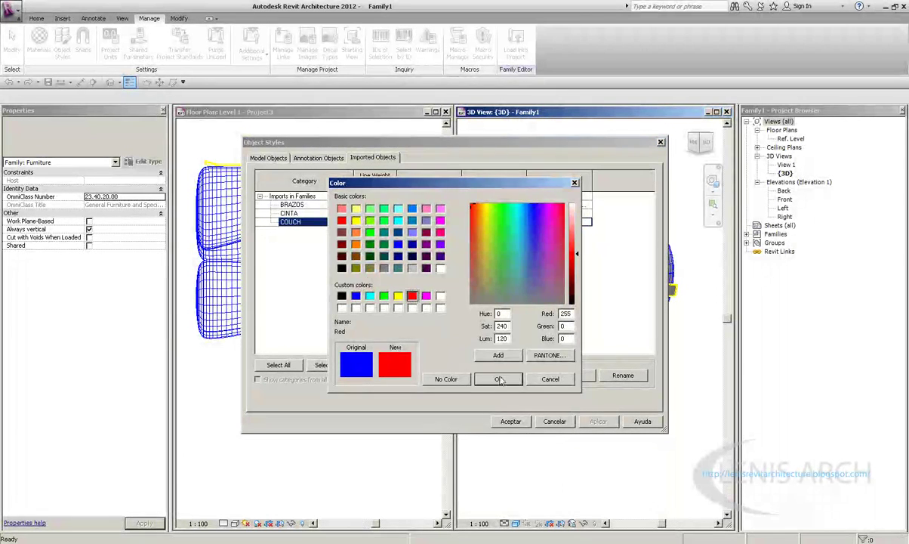
click(499, 379)
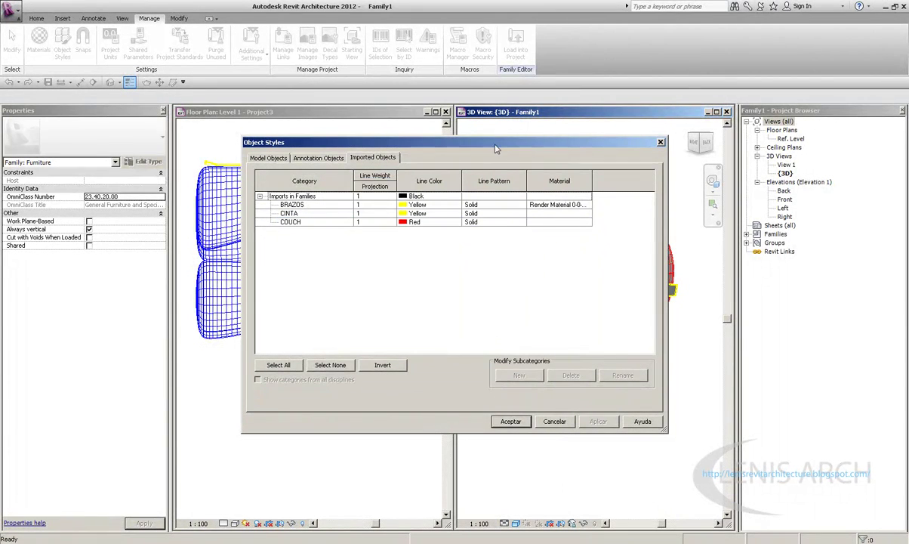
drag(495, 148, 366, 154)
Step: Rename Render Material 0-0-255 to Cuero and assign it as COUCH's material
click(427, 228)
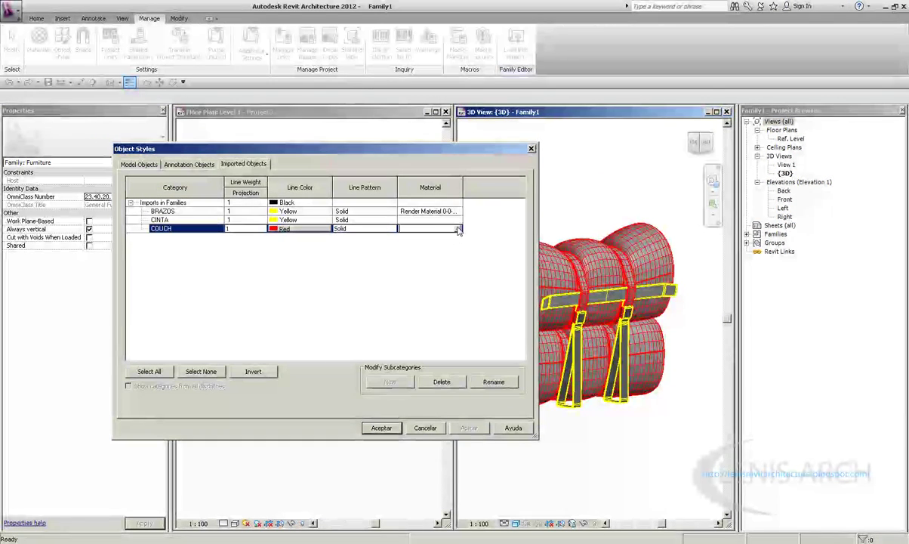
click(458, 228)
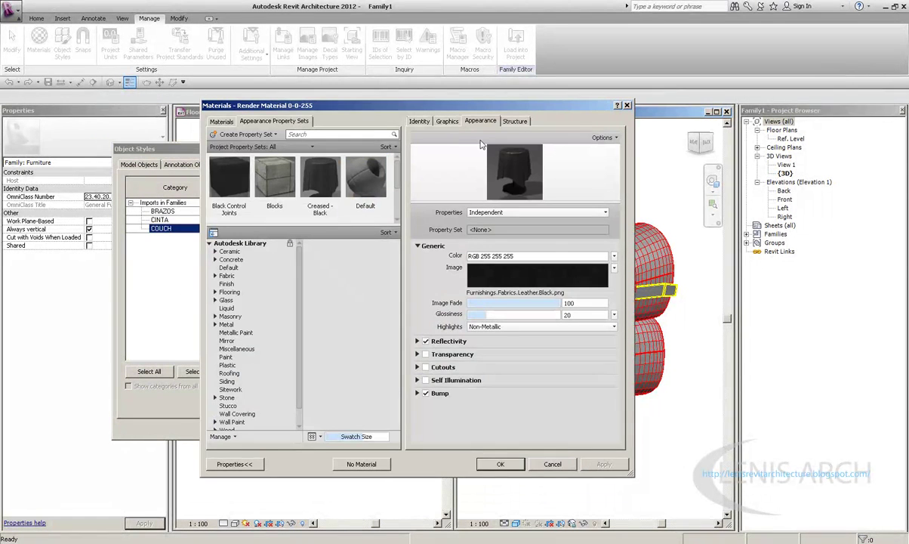
click(436, 121)
right_click(257, 218)
click(281, 230)
text(Cuero)
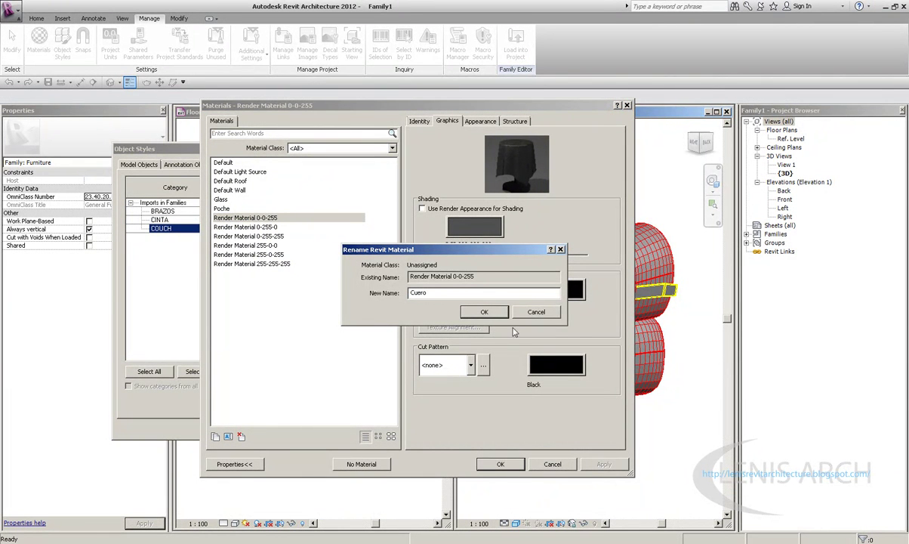
click(487, 314)
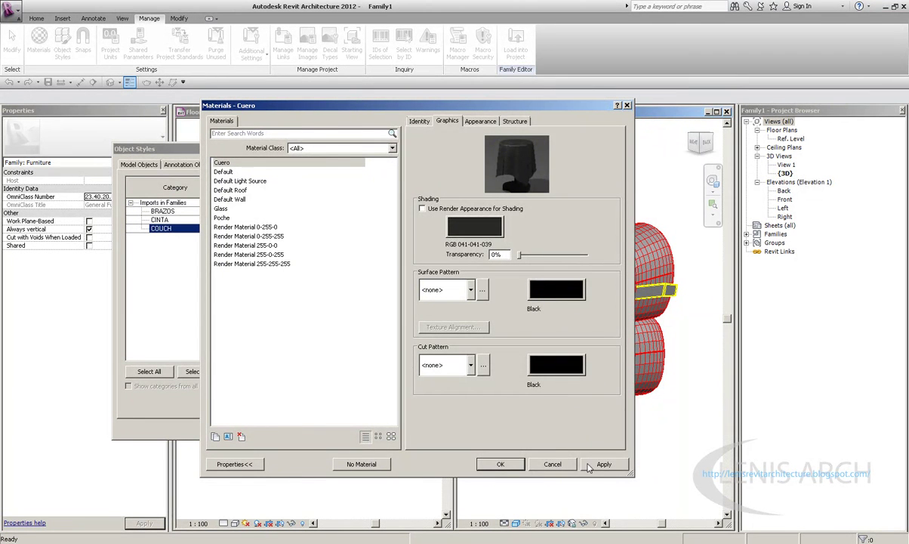
click(480, 121)
click(447, 121)
click(499, 463)
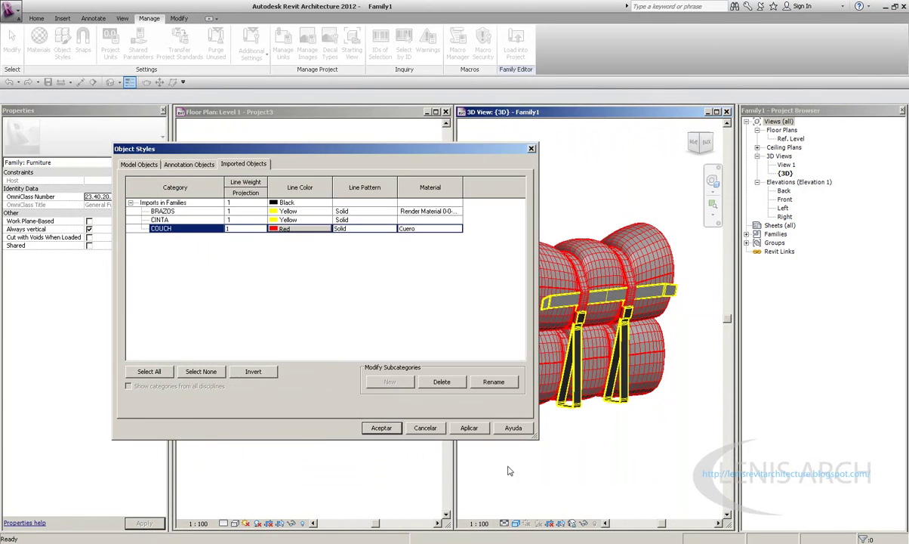
click(381, 427)
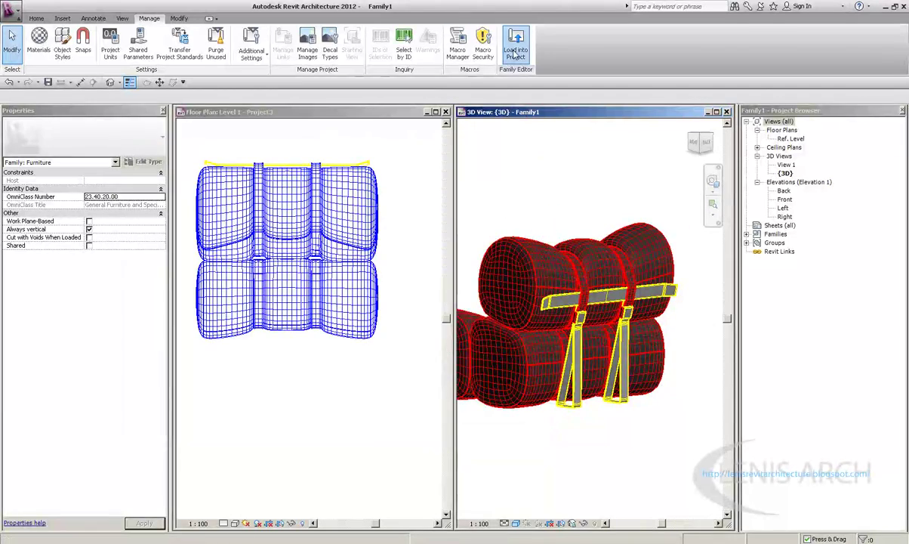
Step: Reload the sofa into Project3, overwriting the family and its parameter values
click(518, 45)
click(405, 299)
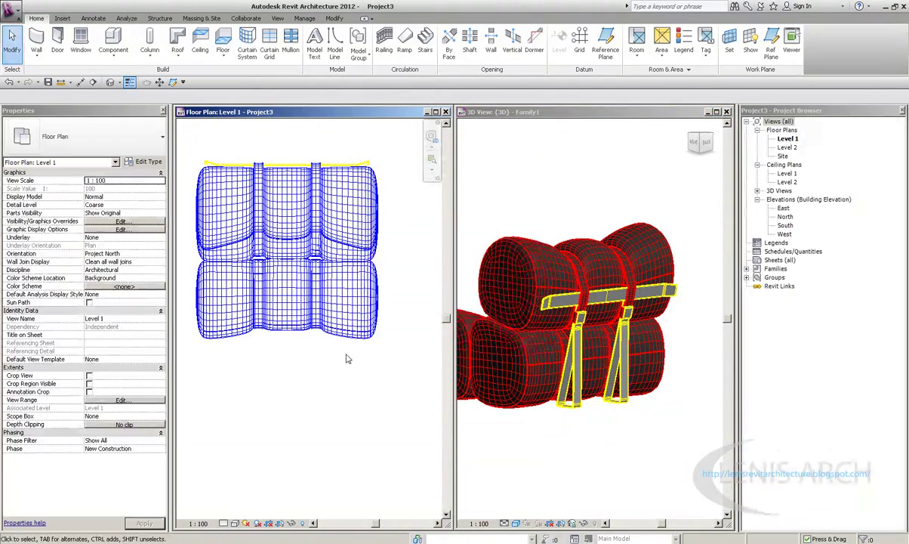
click(110, 82)
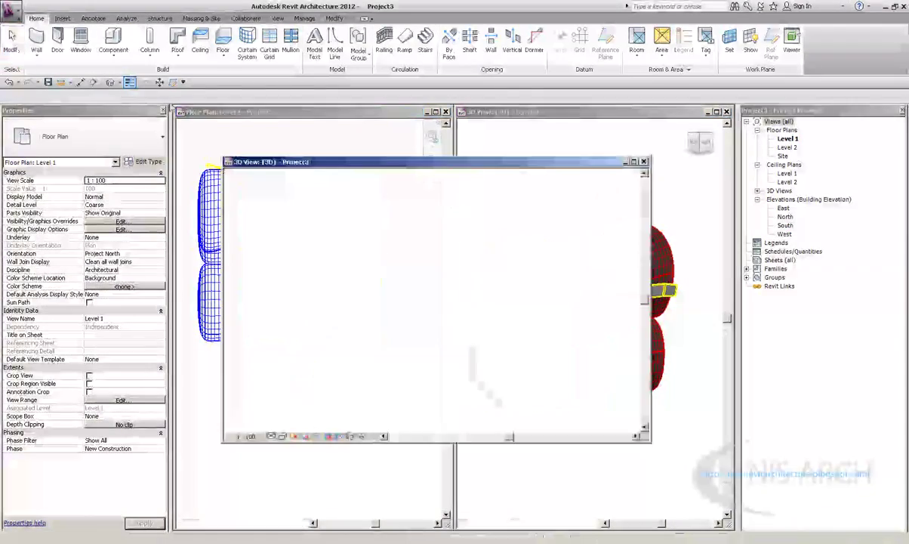
Step: Render Project3's 3D view at Draft quality, then return to Family1's object styles
click(147, 83)
click(275, 172)
click(227, 181)
click(179, 149)
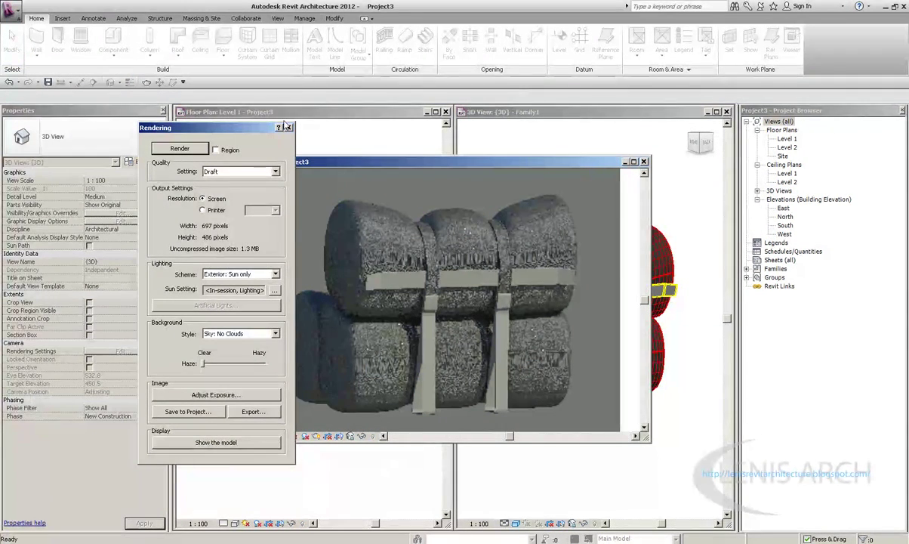
click(288, 128)
click(643, 161)
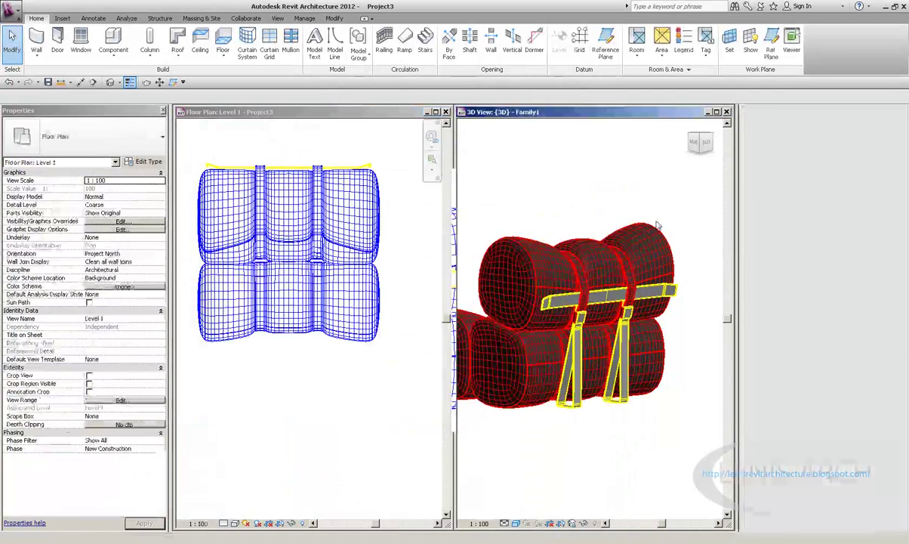
click(62, 46)
Step: Change the COUCH line colour to magenta and apply it to the model
click(372, 157)
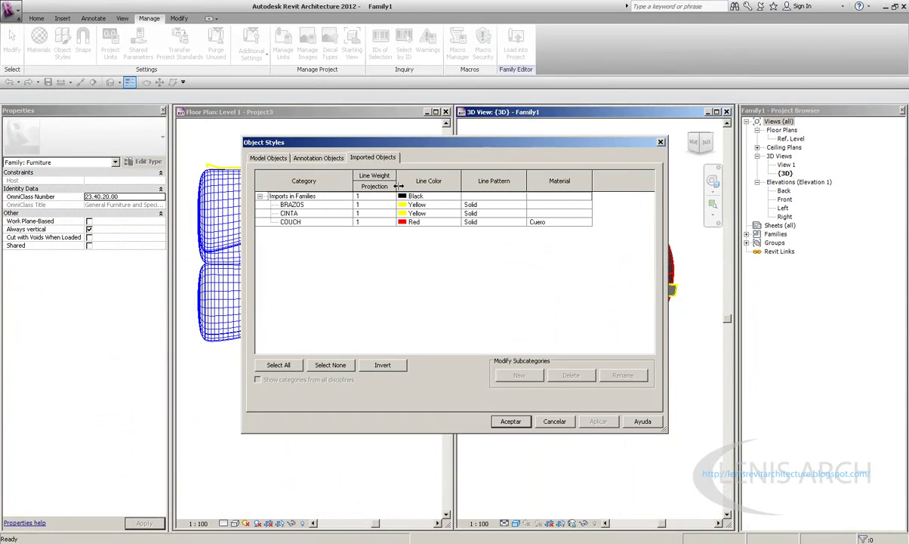
click(406, 222)
click(404, 223)
click(404, 285)
click(491, 378)
click(597, 424)
click(511, 420)
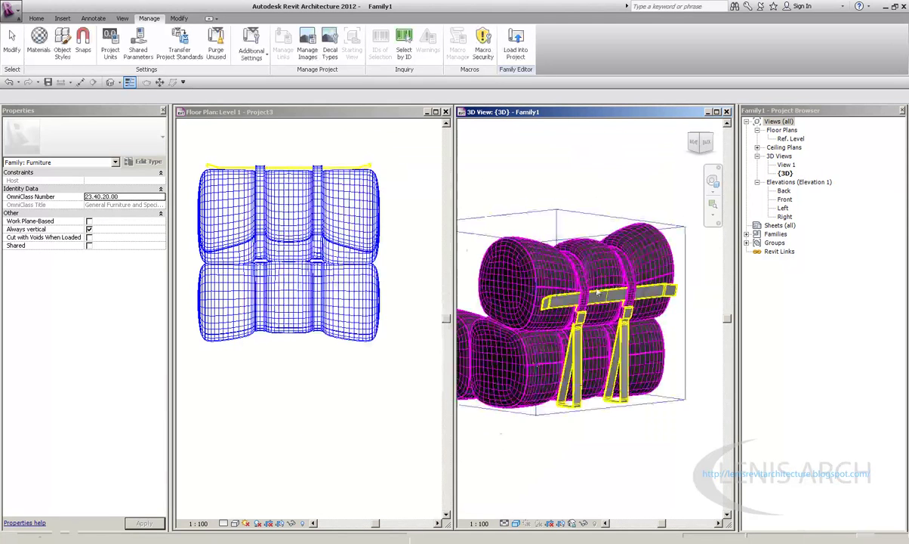
Step: Browse the render materials from the CINTA category's Material setting
shift+middle_drag(588, 254, 702, 143)
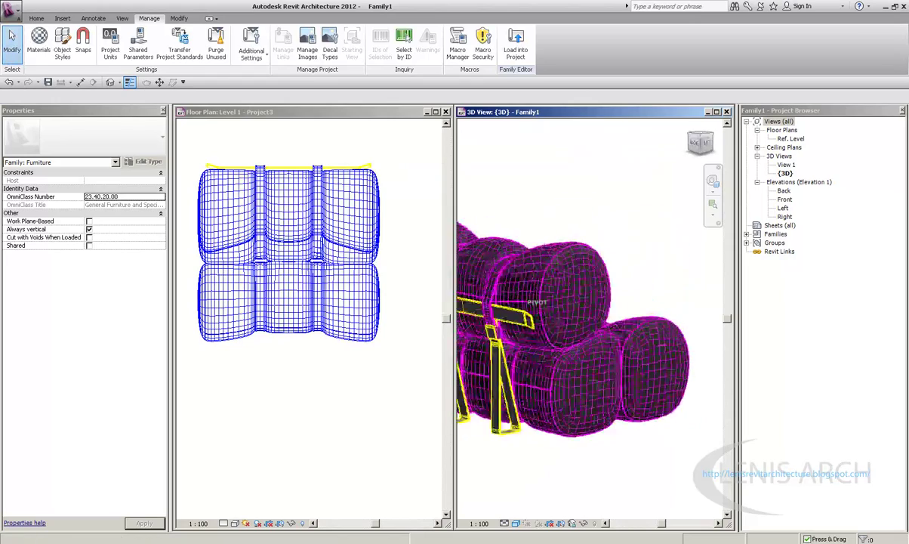
click(702, 143)
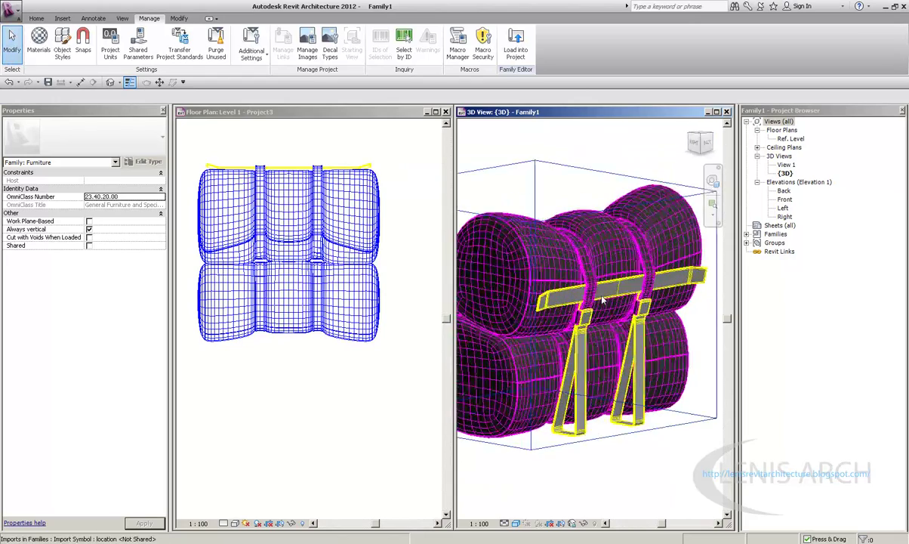
click(63, 52)
click(372, 157)
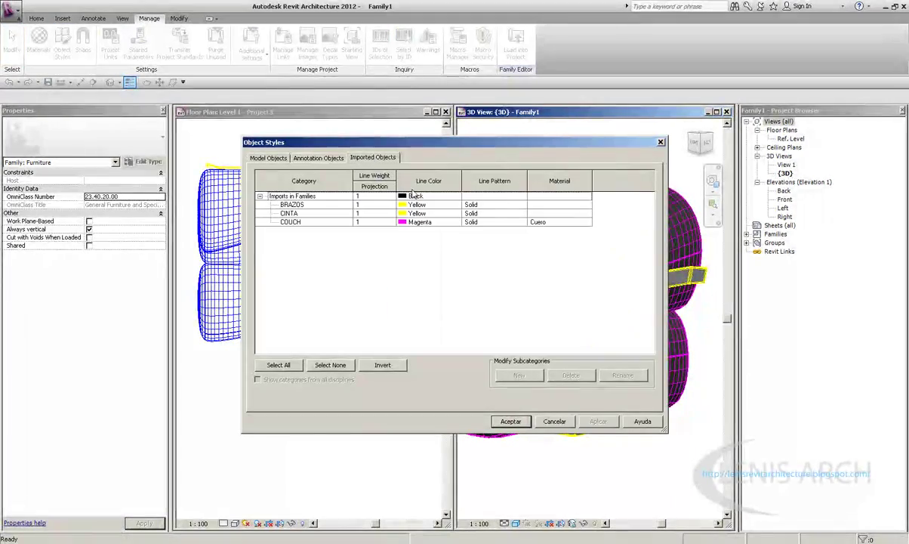
click(427, 206)
click(400, 214)
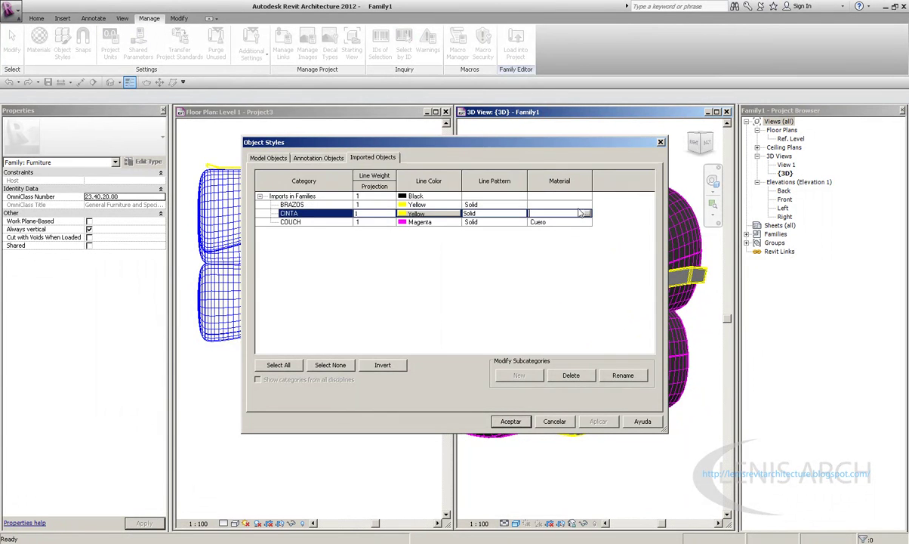
click(585, 214)
click(247, 227)
click(247, 227)
click(263, 236)
Step: Rename Render Material 255-255-255 to amarillo
click(268, 255)
click(270, 245)
click(273, 264)
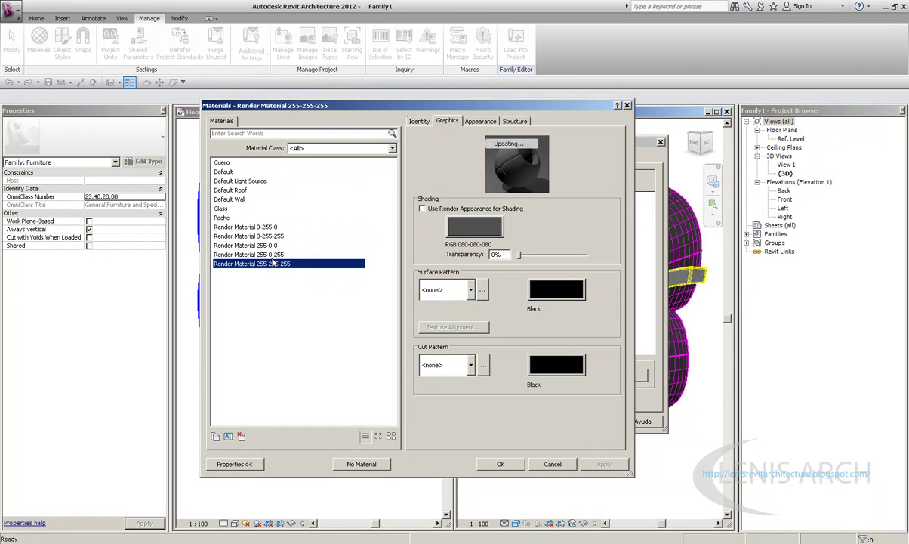
click(422, 208)
right_click(268, 263)
click(284, 280)
text(amarill)
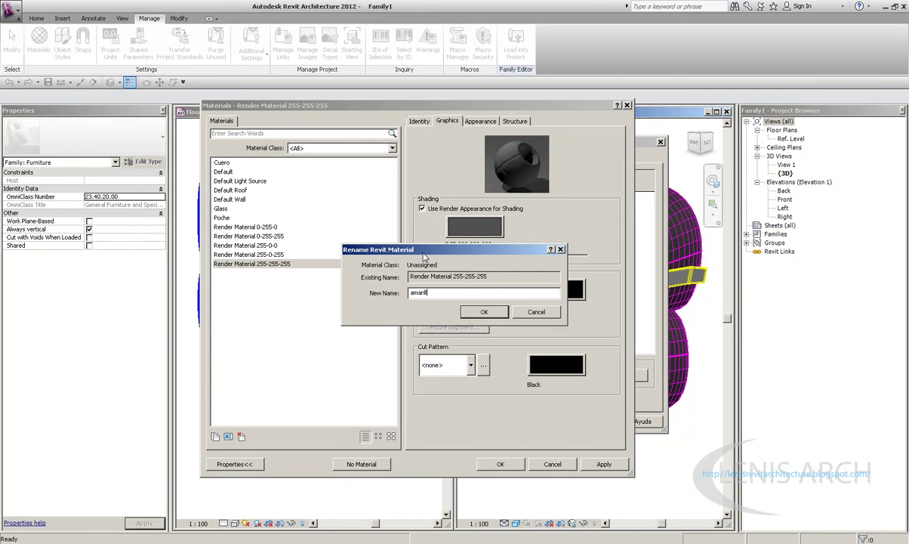
text(o)
key(Return)
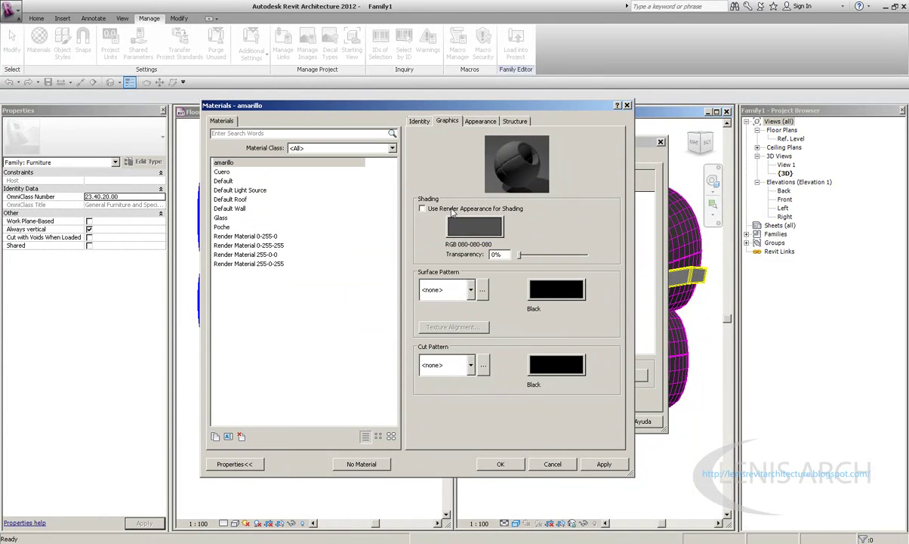
Step: Give amarillo the Glazed - Black metallic paint appearance
click(480, 121)
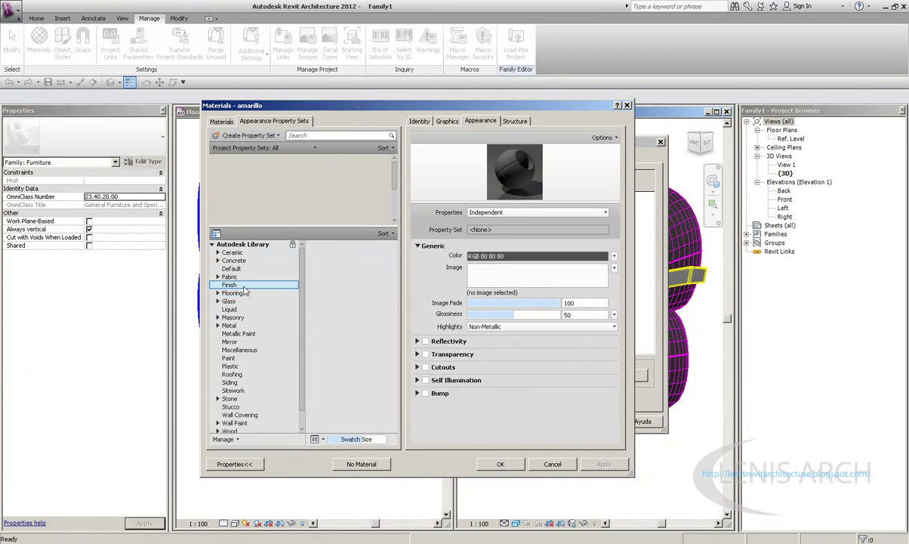
click(230, 276)
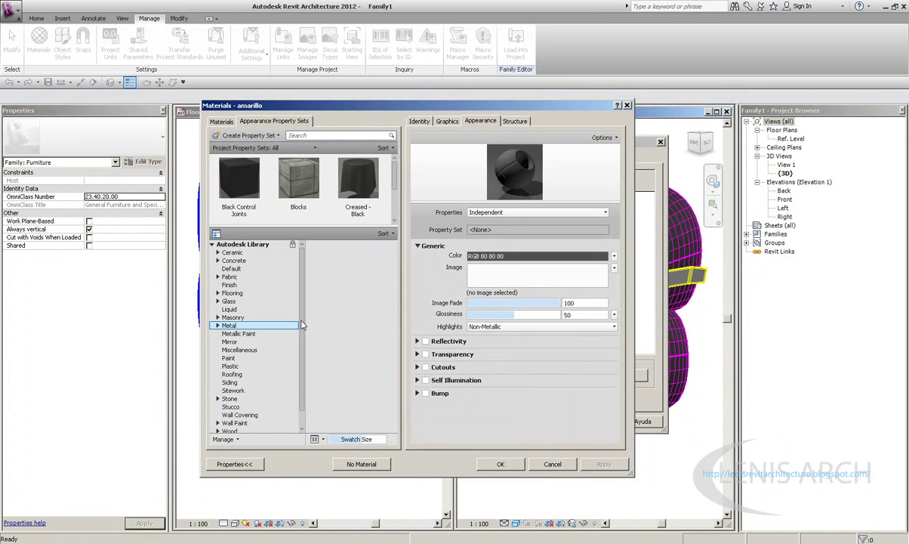
scroll(287, 317, down, 1)
click(273, 260)
click(239, 375)
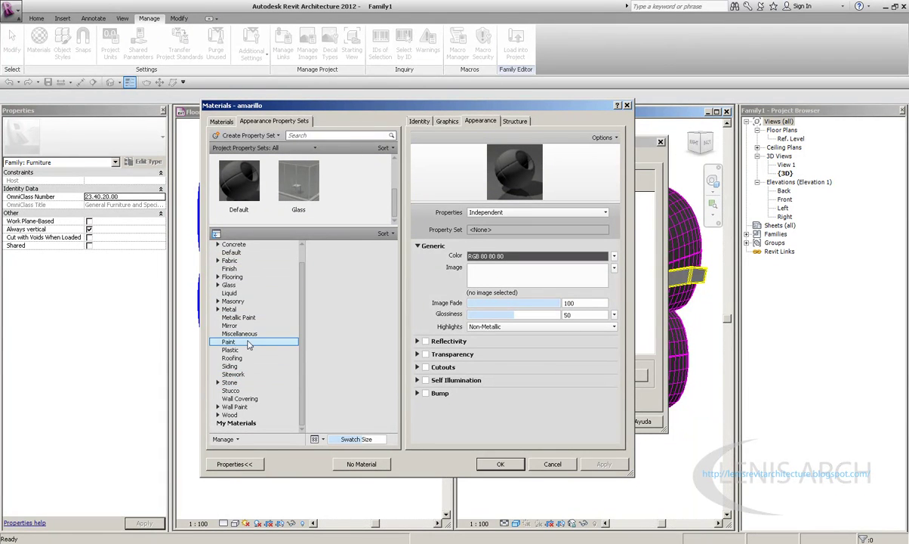
click(239, 317)
drag(394, 256, 394, 292)
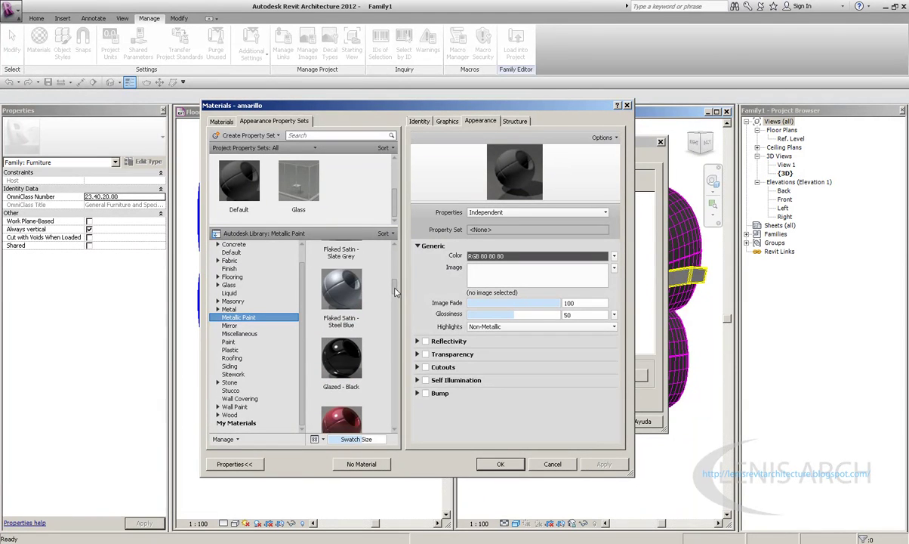
scroll(370, 270, down, 2)
scroll(369, 275, up, 1)
scroll(362, 303, down, 1)
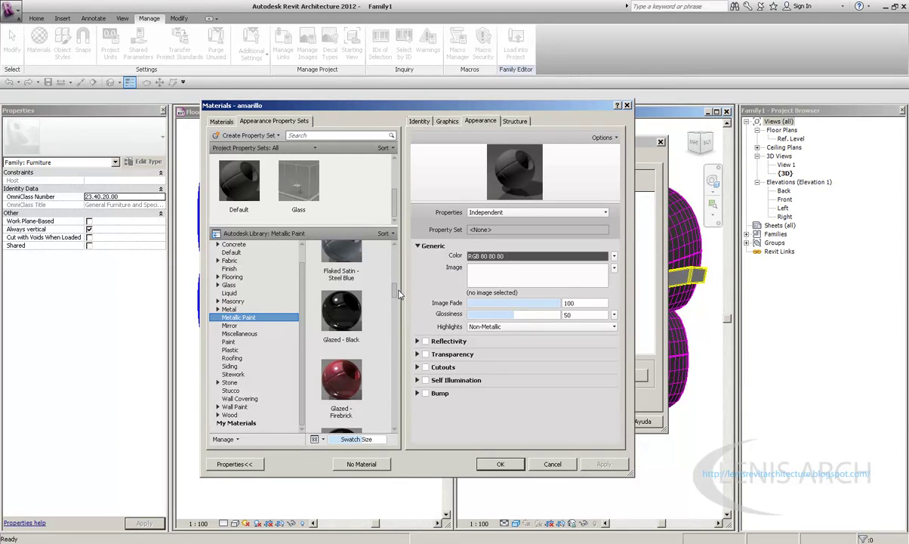
double_click(329, 318)
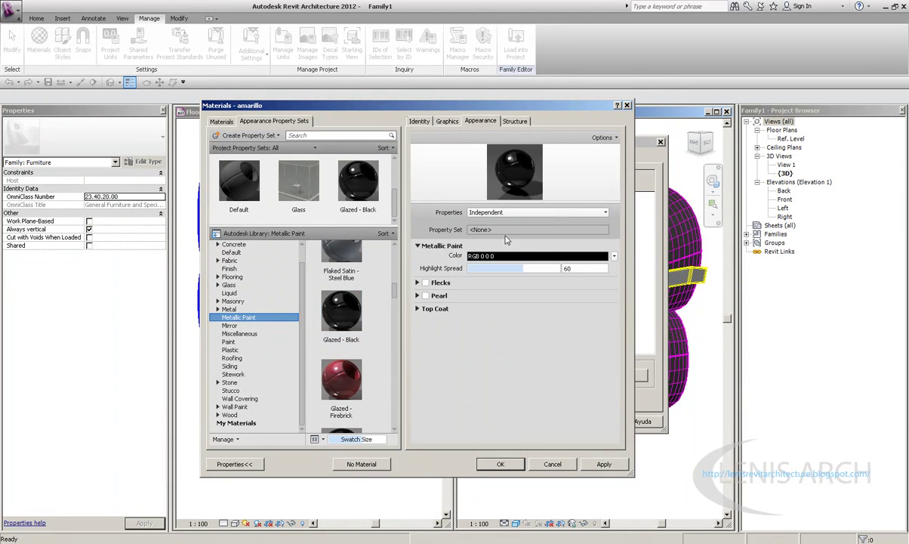
Step: Set the metallic paint colour to light grey RGB 192-192-192
click(490, 256)
click(413, 268)
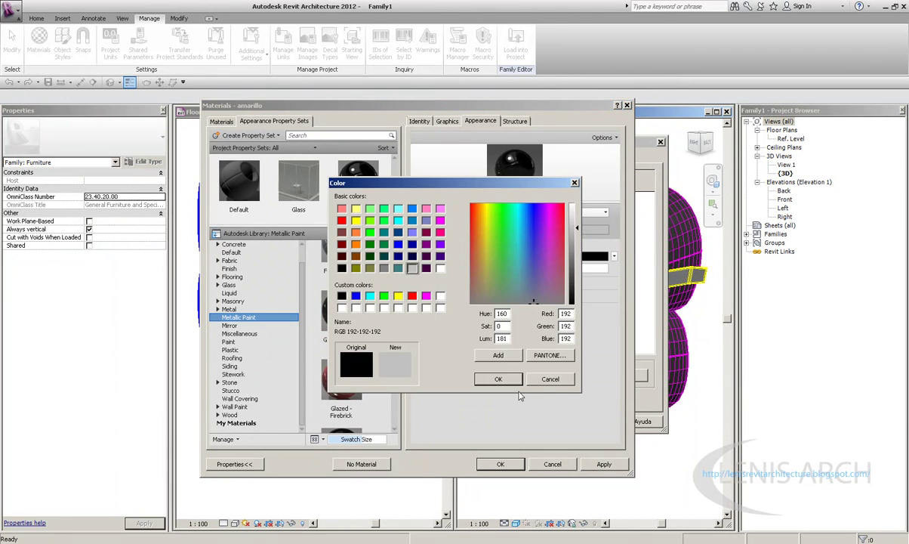
click(514, 381)
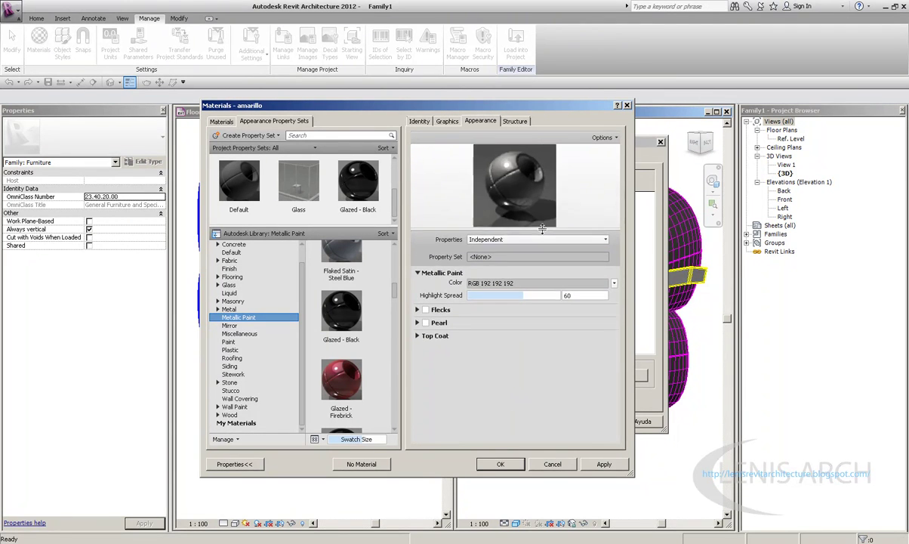
Step: Rename BRAZOS's amarillo material to Brazos Metalico and apply the change
click(500, 464)
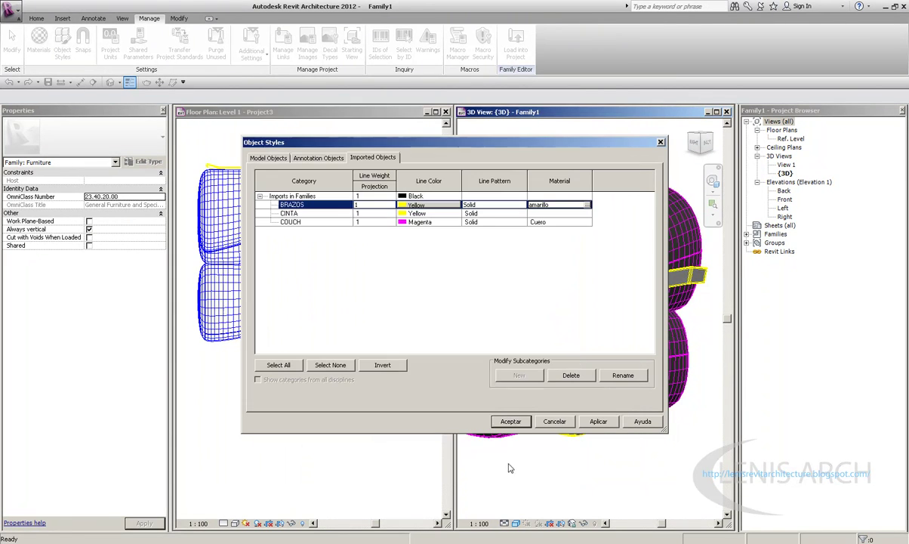
click(587, 205)
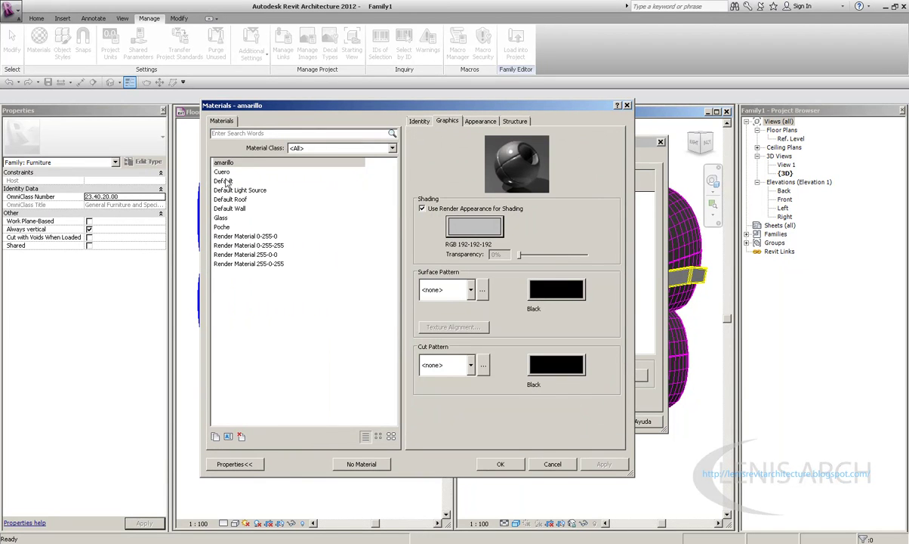
click(223, 162)
right_click(223, 162)
click(242, 181)
text(Brazos Metalico)
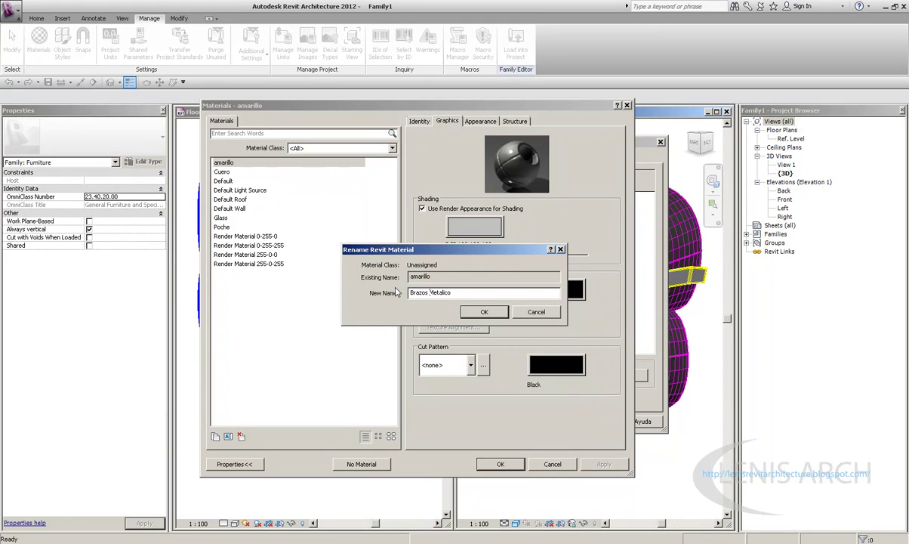
click(483, 311)
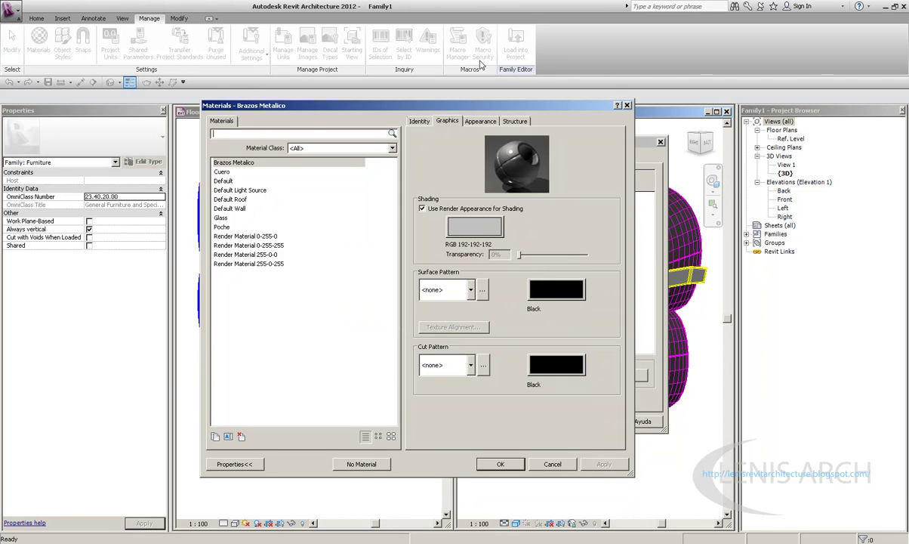
click(488, 123)
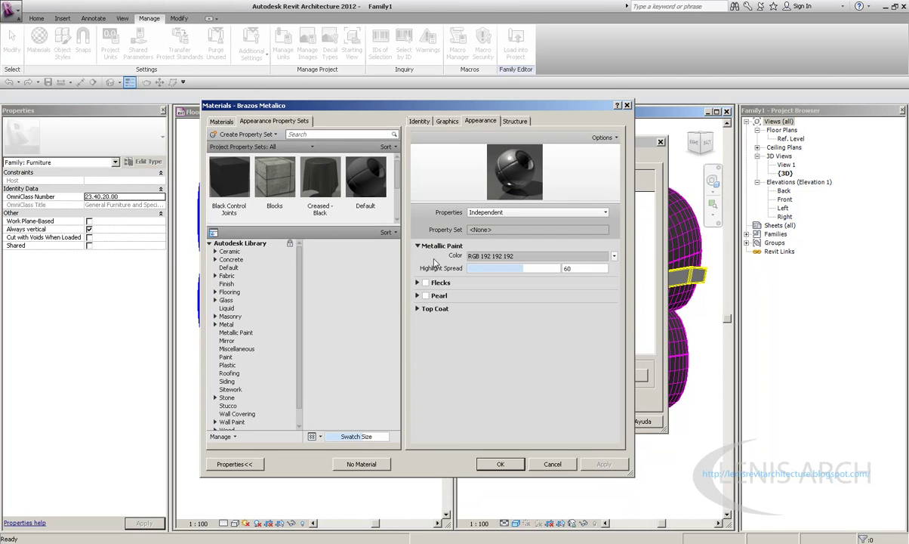
click(444, 121)
click(446, 121)
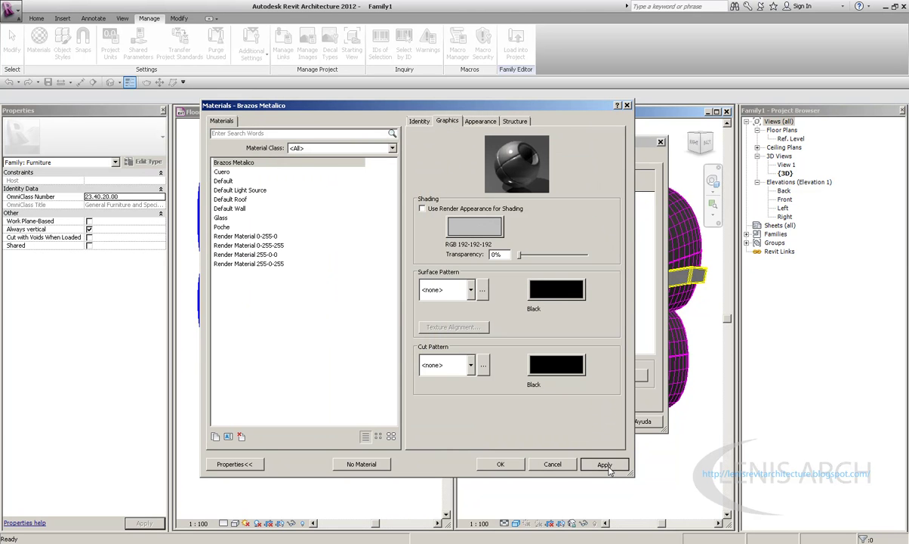
click(502, 463)
Step: Reload the sofa into Project3, overwriting it, and render its 3D view at Draft quality
click(481, 398)
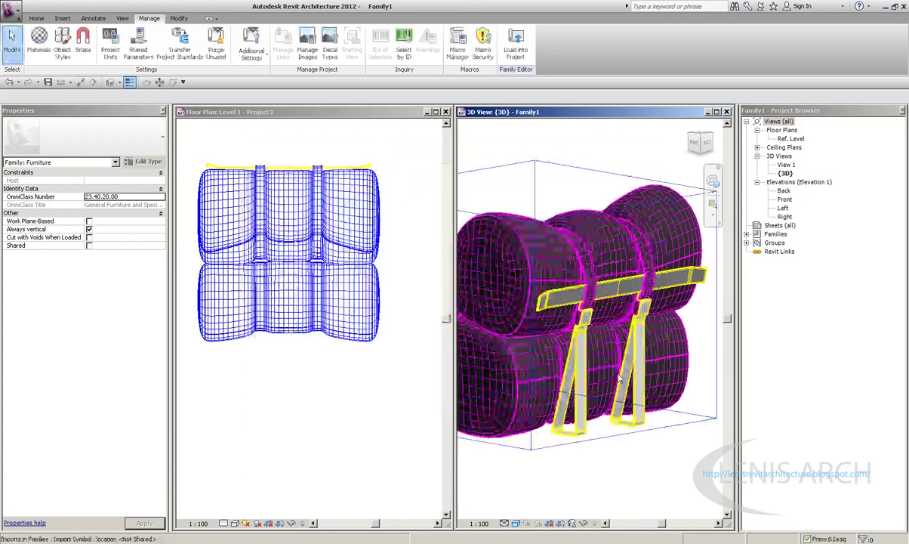
click(517, 46)
click(381, 292)
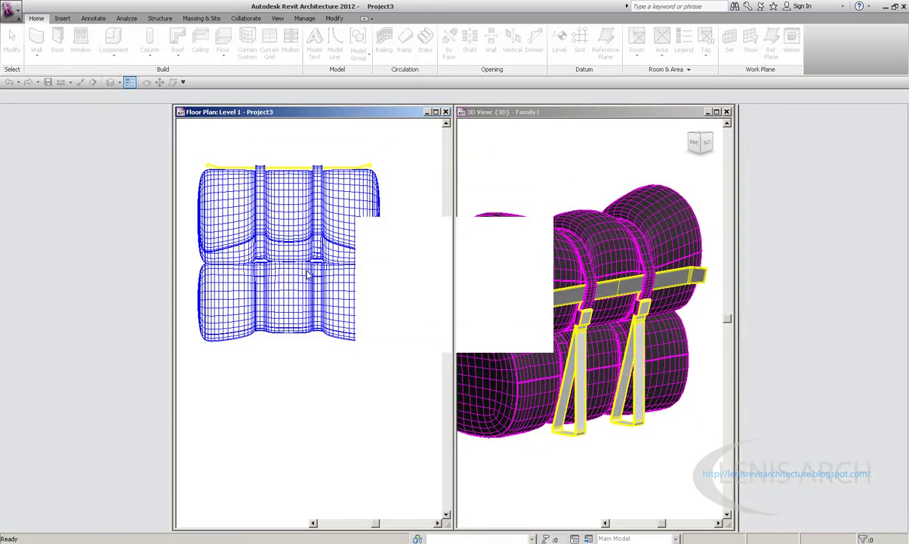
click(130, 82)
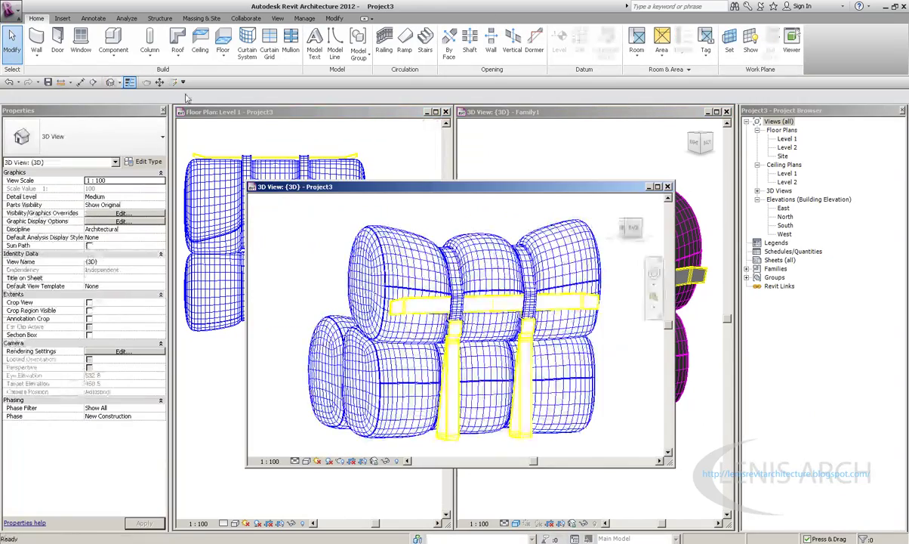
key(r)
key(r)
click(180, 148)
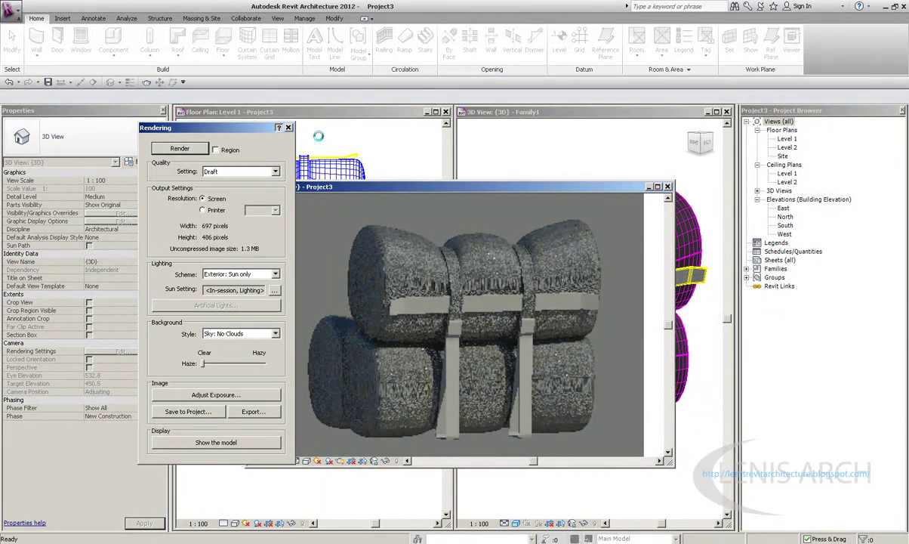
double_click(582, 186)
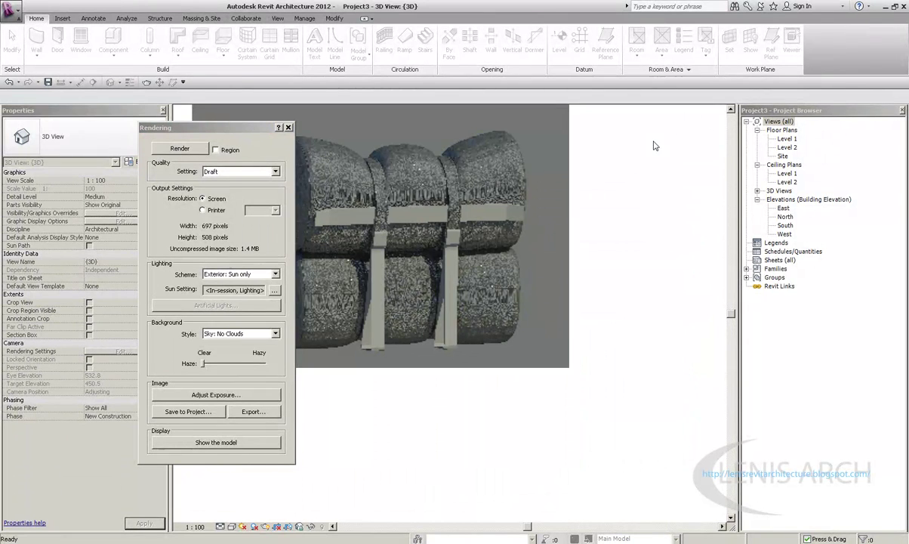
click(287, 127)
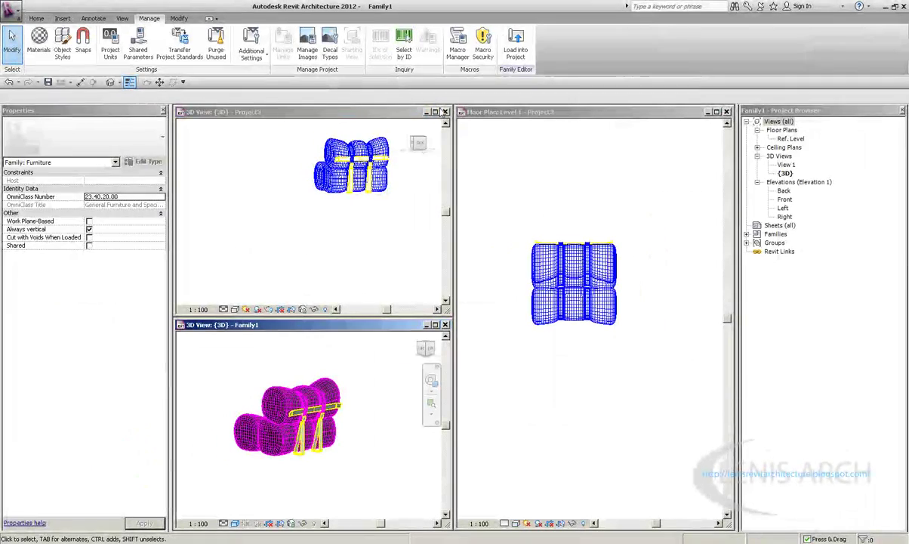
Step: Close Project3 without saving and create a new project, Project4, with its floor plan active
click(445, 112)
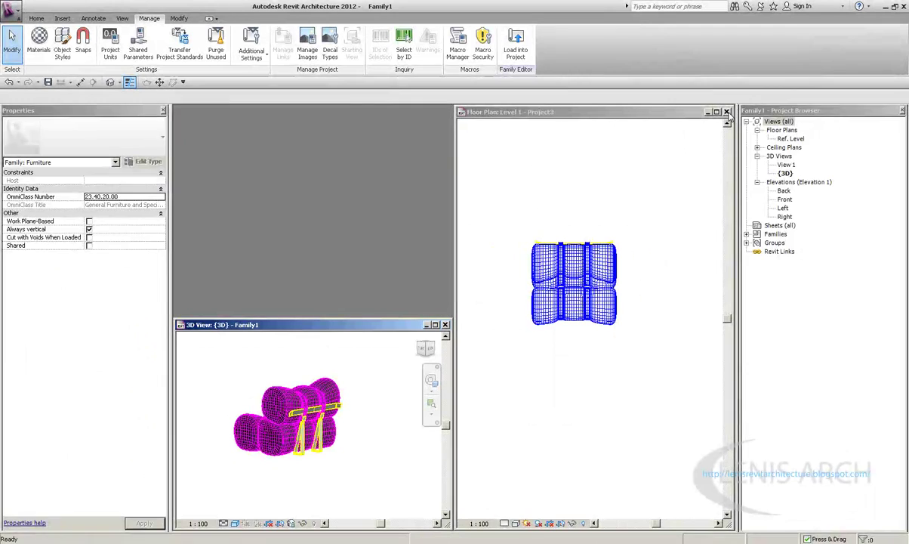
click(490, 305)
click(11, 9)
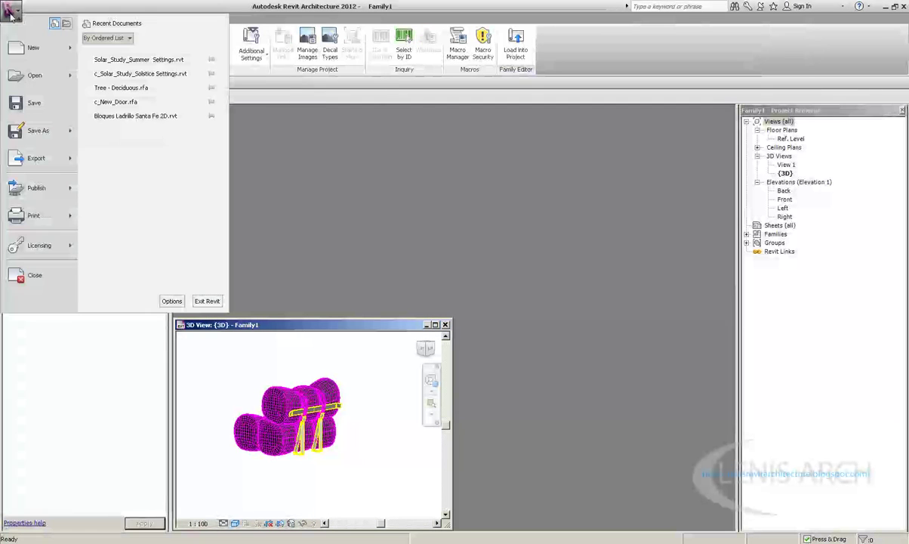
mouse_move(34, 48)
click(115, 56)
key(Return)
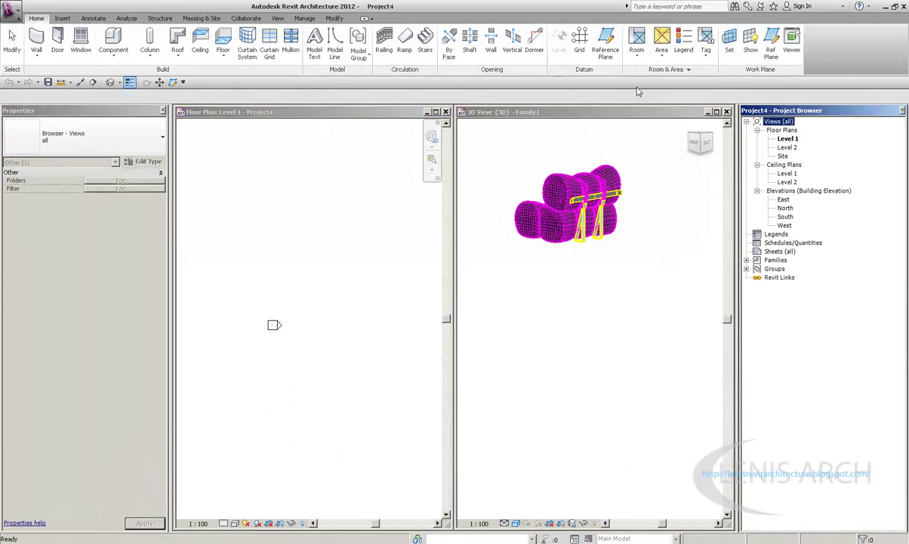
click(582, 156)
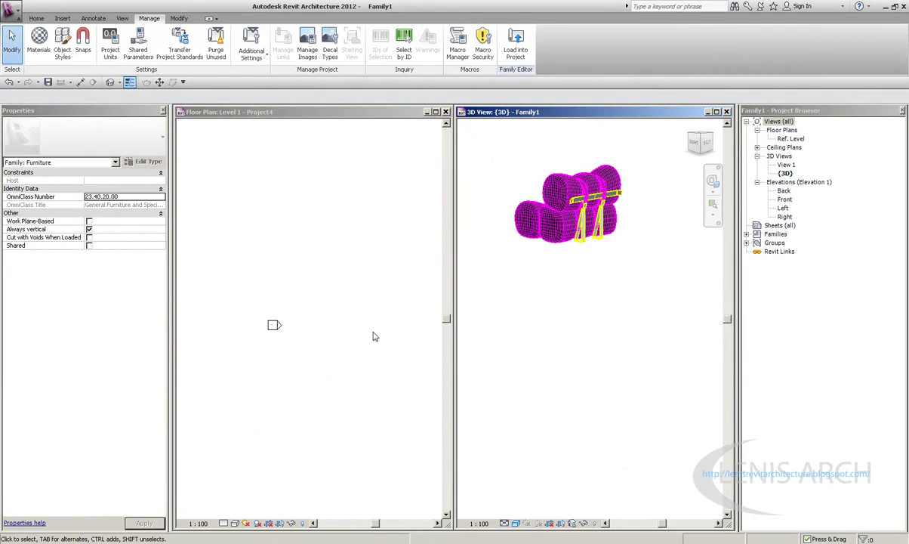
click(371, 283)
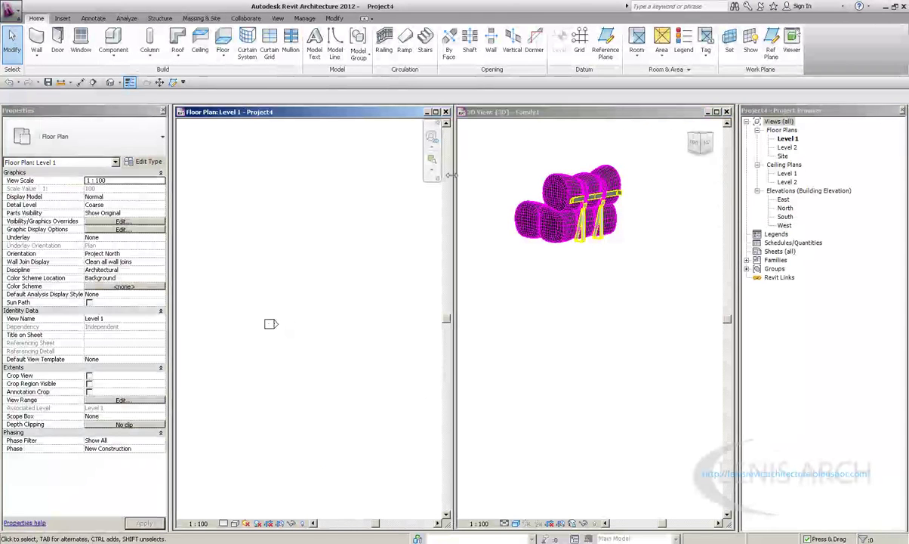
click(568, 319)
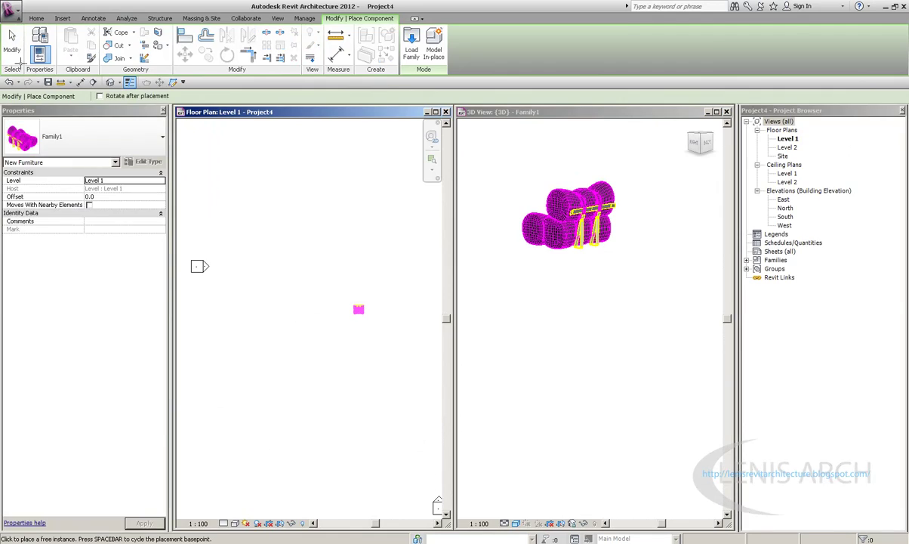
Step: Place the sofa in the Level 1 plan and view it in a maximized angled 3D view
click(357, 308)
key(Escape)
scroll(377, 302, up, 3)
scroll(405, 305, up, 2)
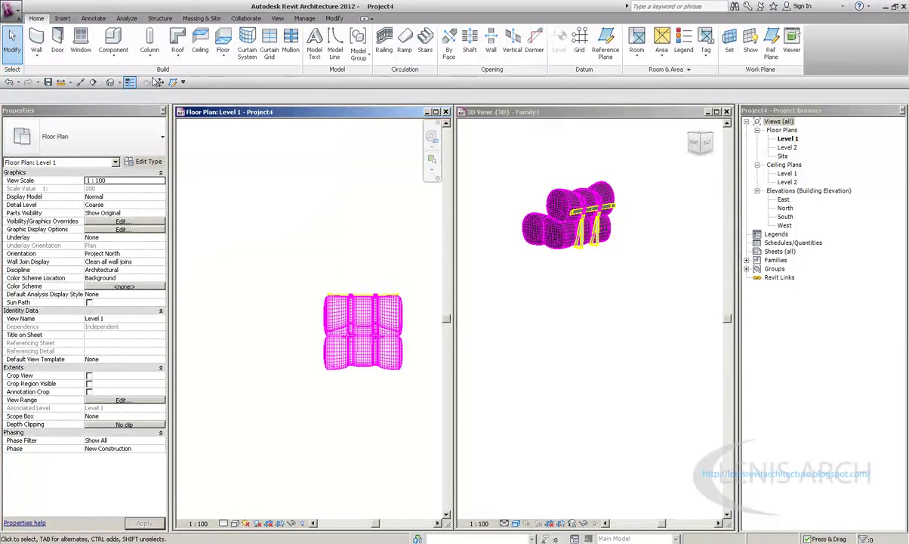
click(110, 82)
click(630, 256)
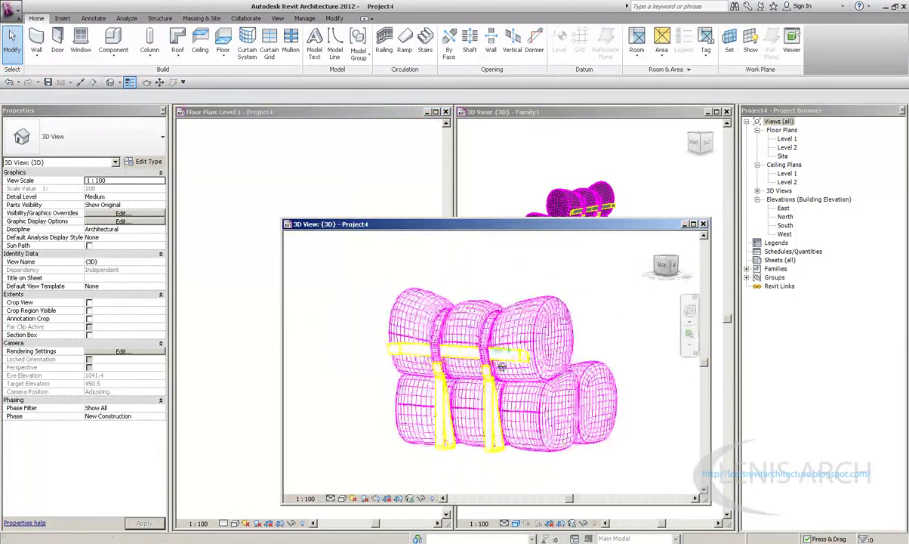
click(693, 223)
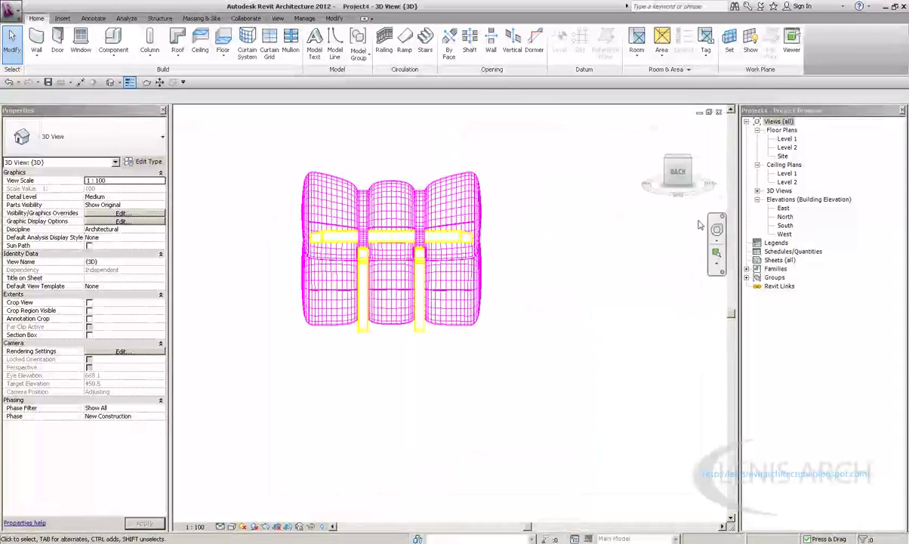
click(667, 165)
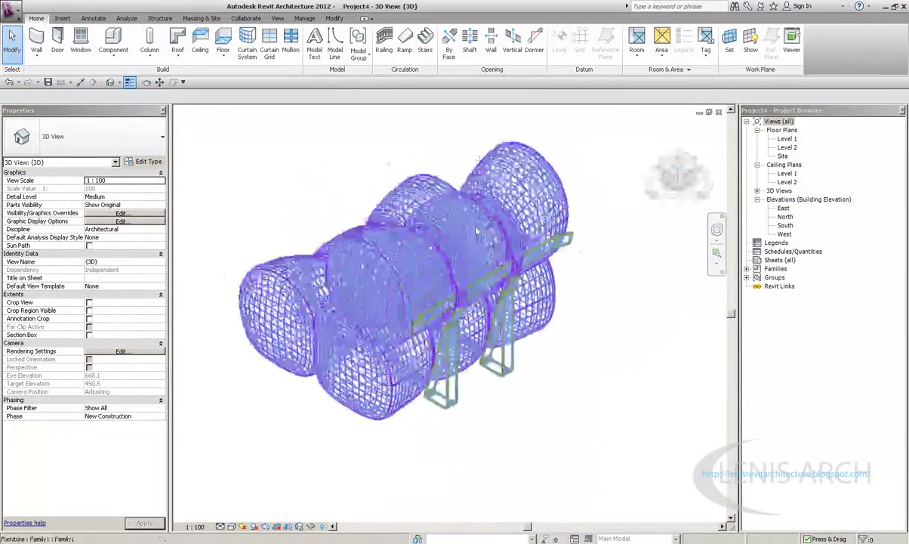
Step: Start a Medium-quality render of the sofa, then cancel it before it finishes
click(144, 82)
click(226, 172)
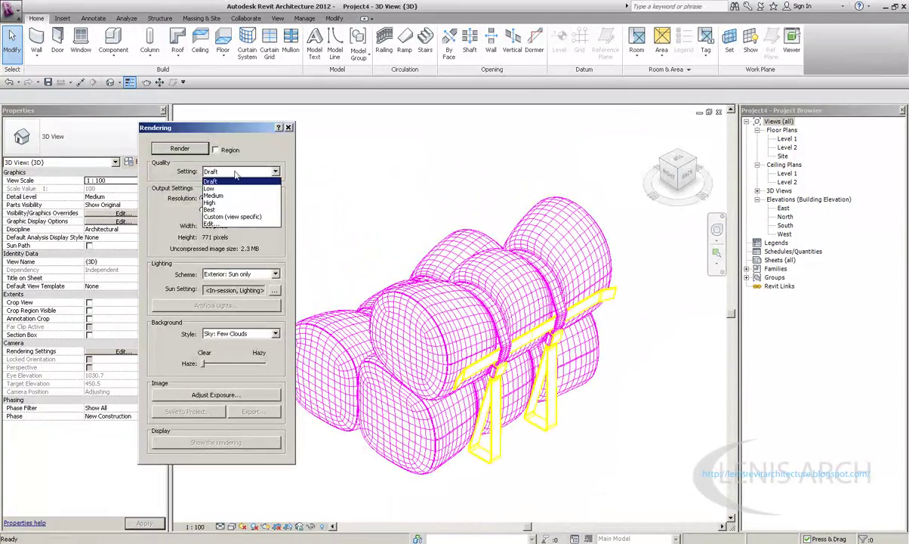
click(218, 196)
click(180, 148)
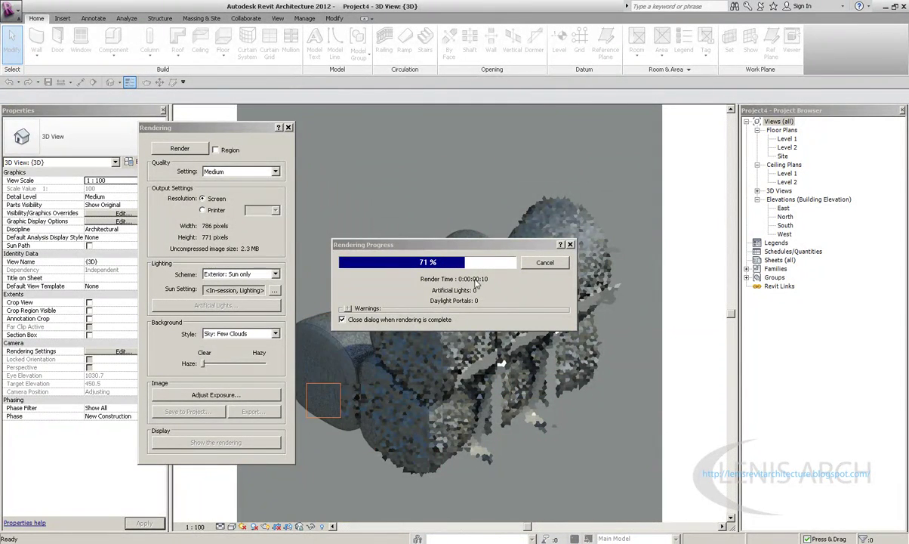
drag(378, 244, 396, 144)
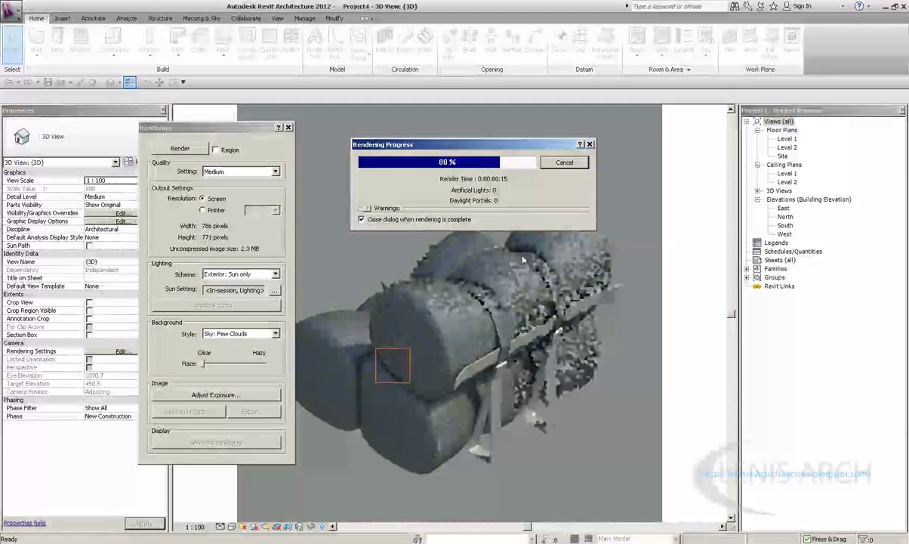
click(557, 162)
click(490, 307)
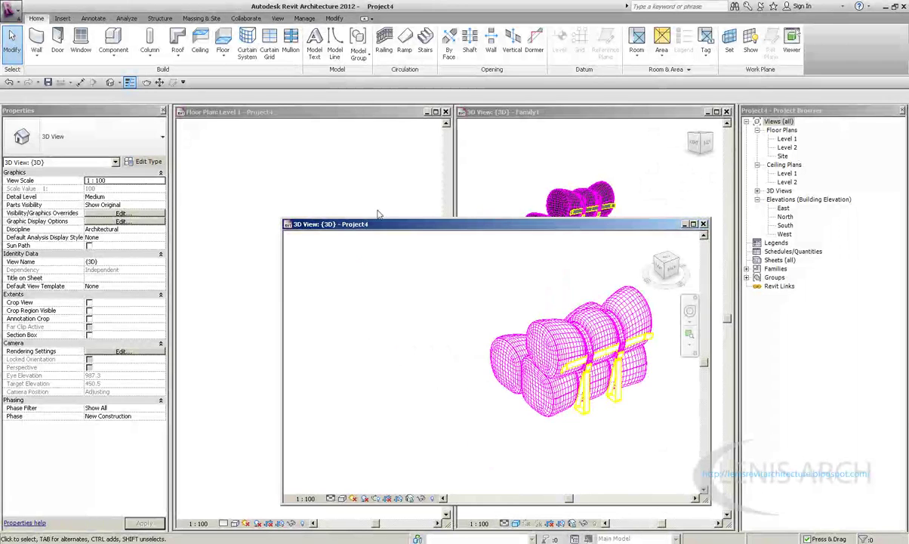
Step: Return to the sofa family's 3D view and briefly check its material settings
drag(378, 223, 268, 198)
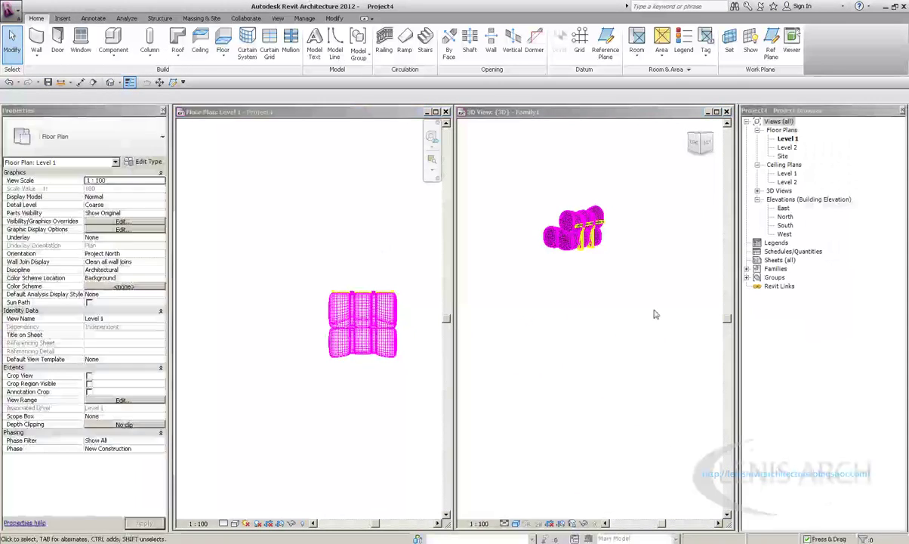
click(655, 314)
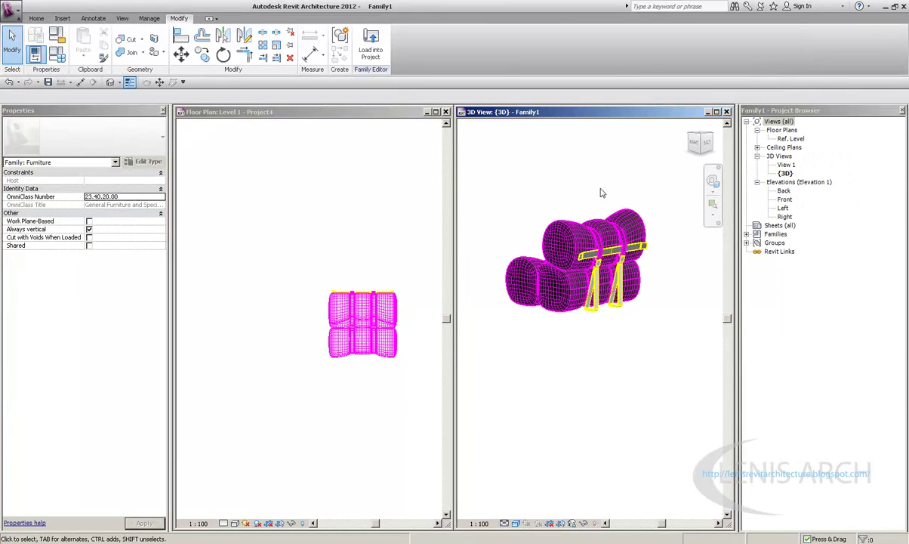
click(149, 18)
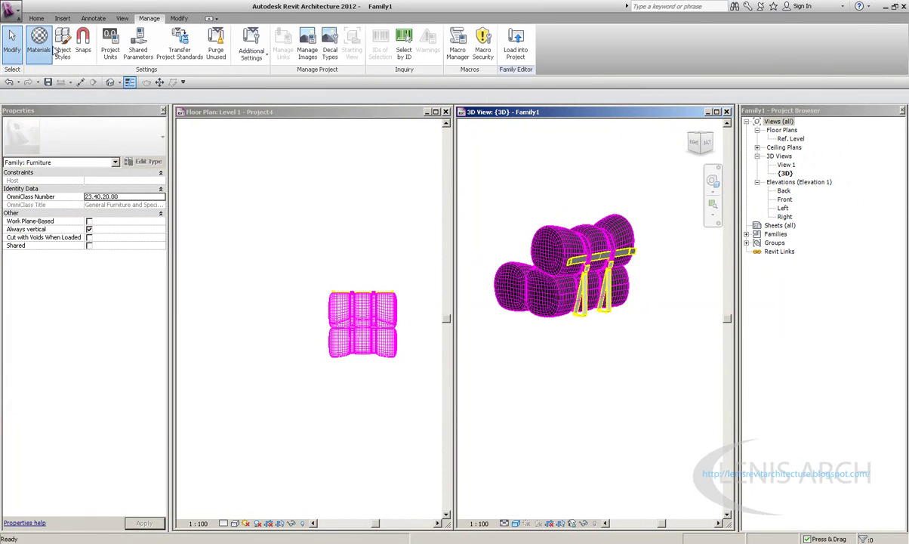
click(39, 45)
click(626, 106)
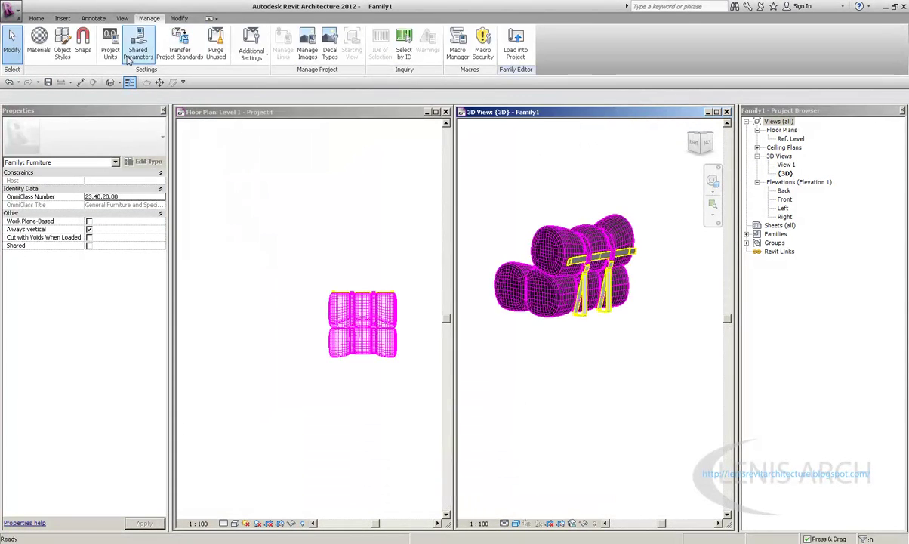
Step: Set both the CINTA and BRAZOS imported-object line colours to red
click(62, 41)
click(371, 158)
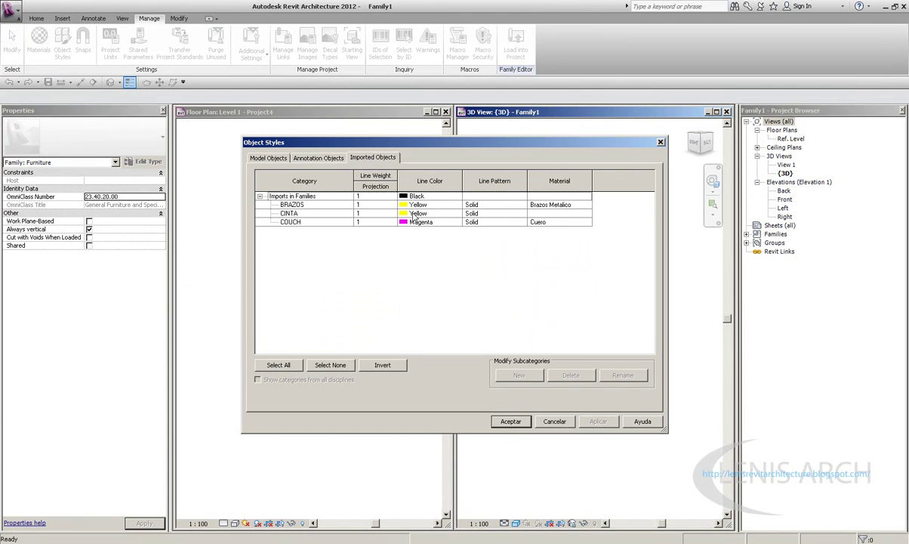
click(524, 213)
click(456, 214)
click(377, 289)
key(Return)
drag(497, 149, 355, 151)
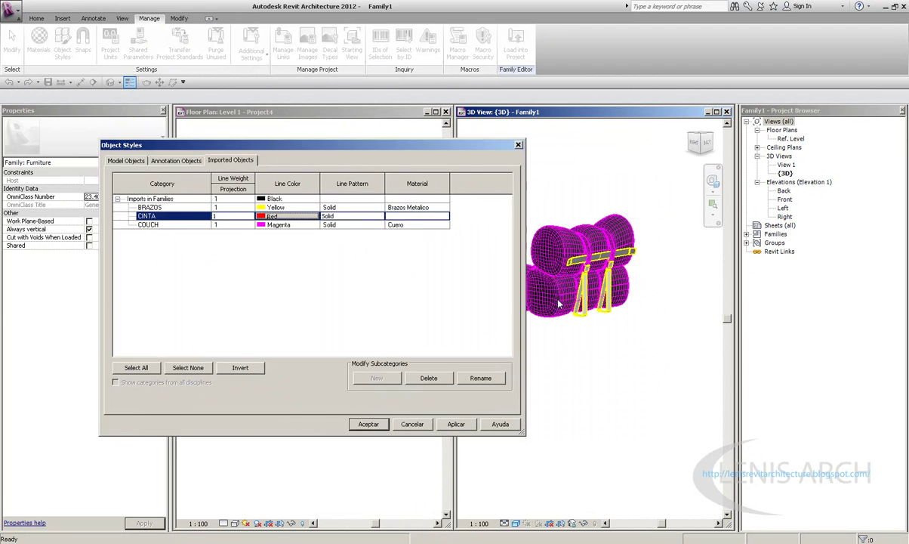
click(257, 207)
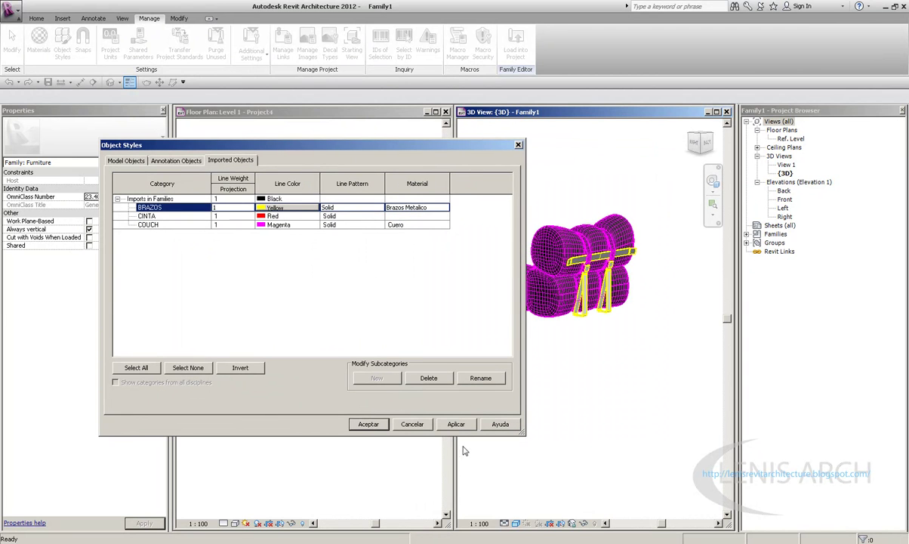
click(474, 424)
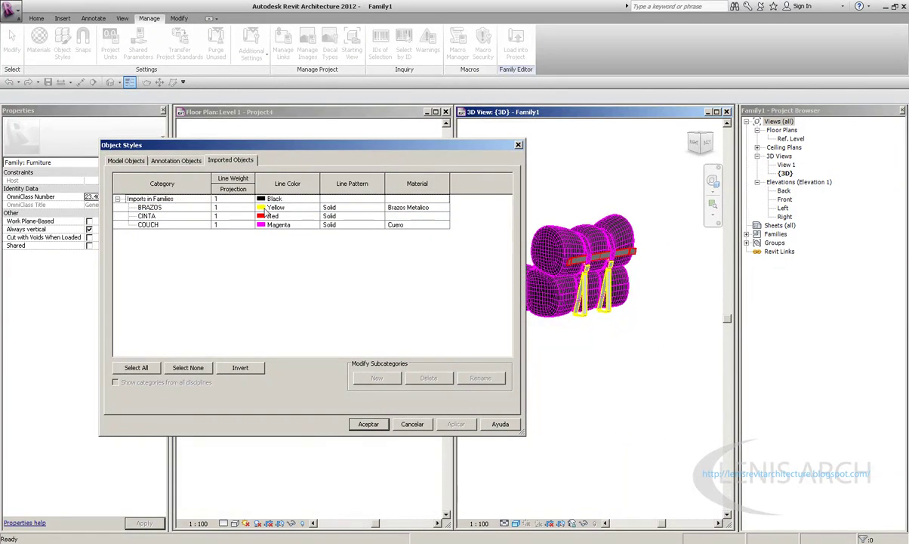
click(270, 210)
click(276, 207)
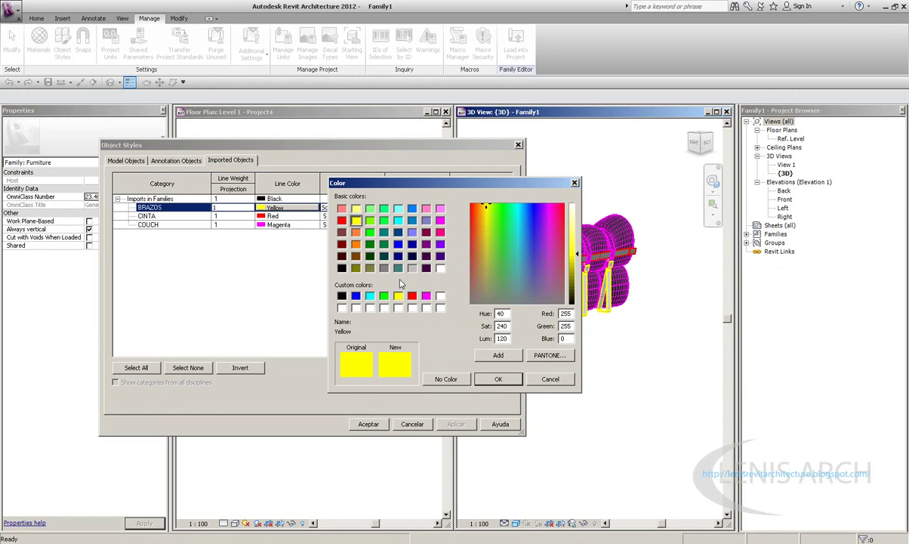
click(411, 295)
click(499, 379)
Step: Assign Brazos Metalico as CINTA's material and reload the family into Project4
click(365, 218)
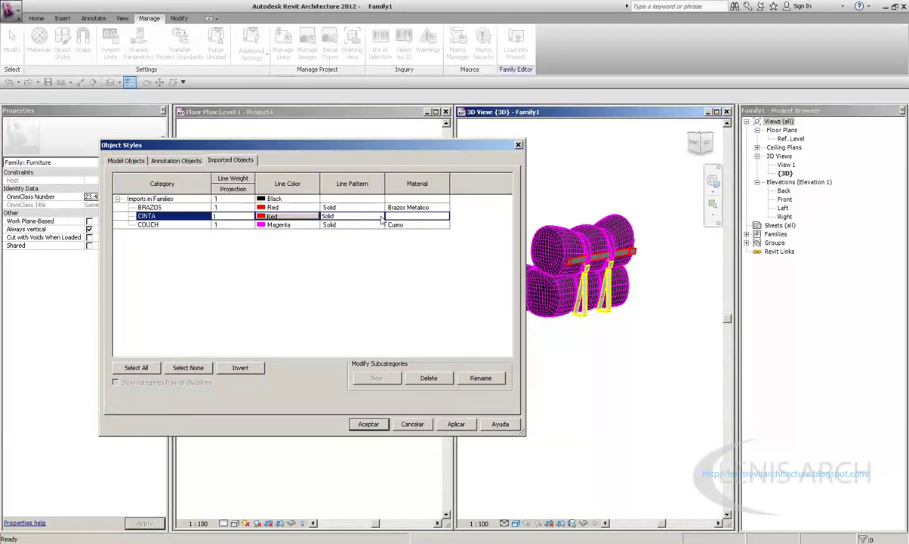
click(445, 216)
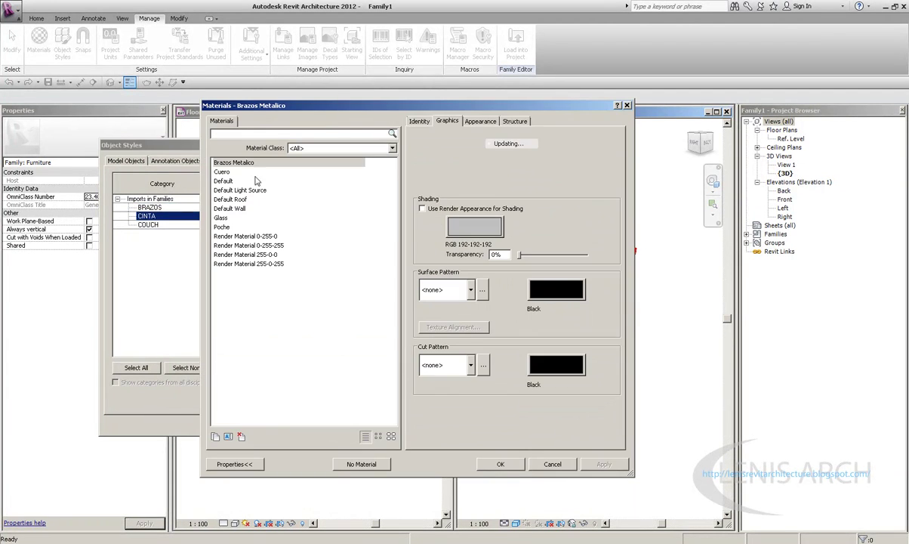
click(500, 464)
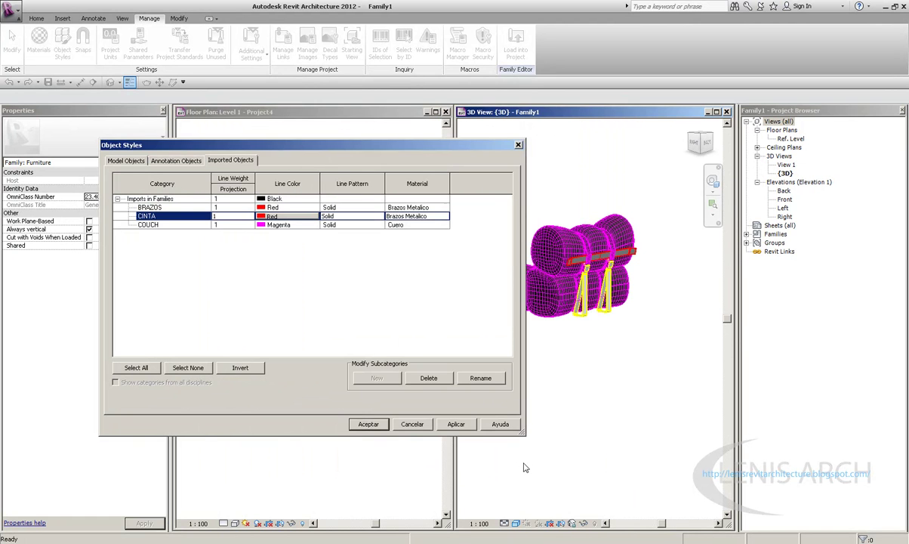
click(367, 425)
scroll(582, 312, up, 2)
scroll(582, 312, up, 2)
scroll(582, 312, up, 2)
click(516, 45)
Step: Overwrite the sofa family in Project4 and orbit its 3D view to an angled view
click(385, 277)
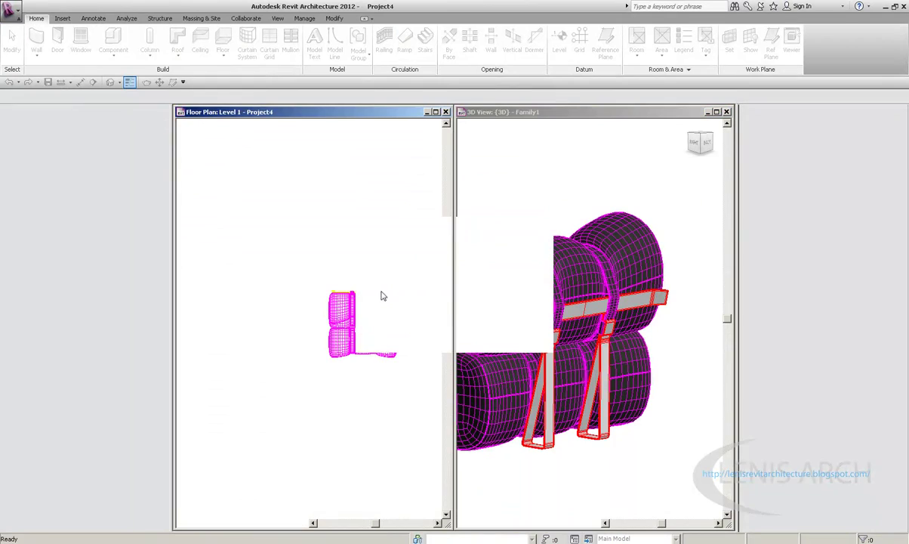
click(110, 82)
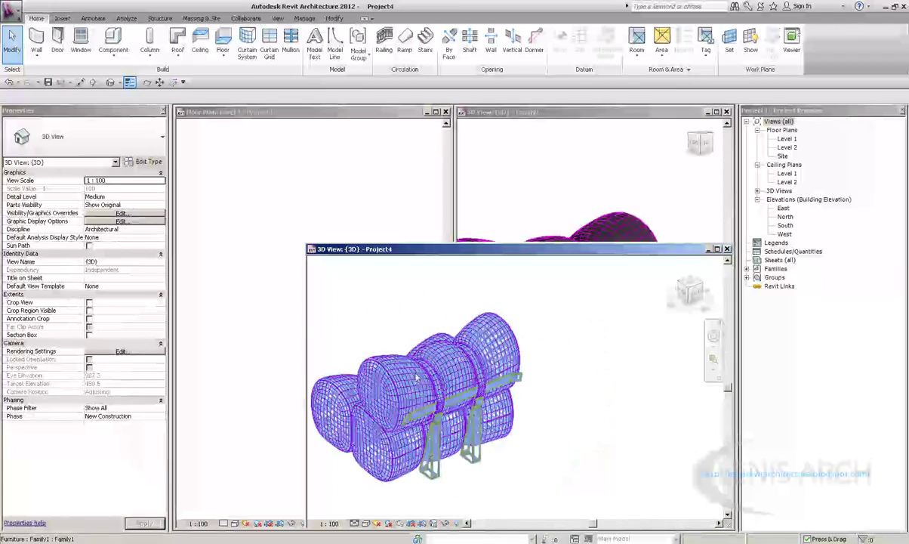
shift+middle_drag(326, 277, 392, 317)
drag(362, 249, 260, 204)
Step: Render the sofa's 3D view at Medium quality, then close the Rendering dialog
click(299, 479)
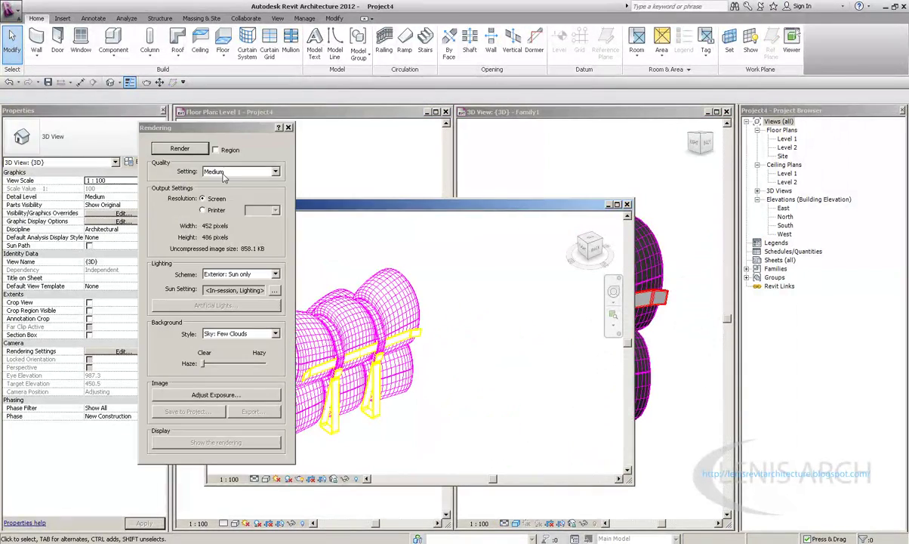
click(173, 149)
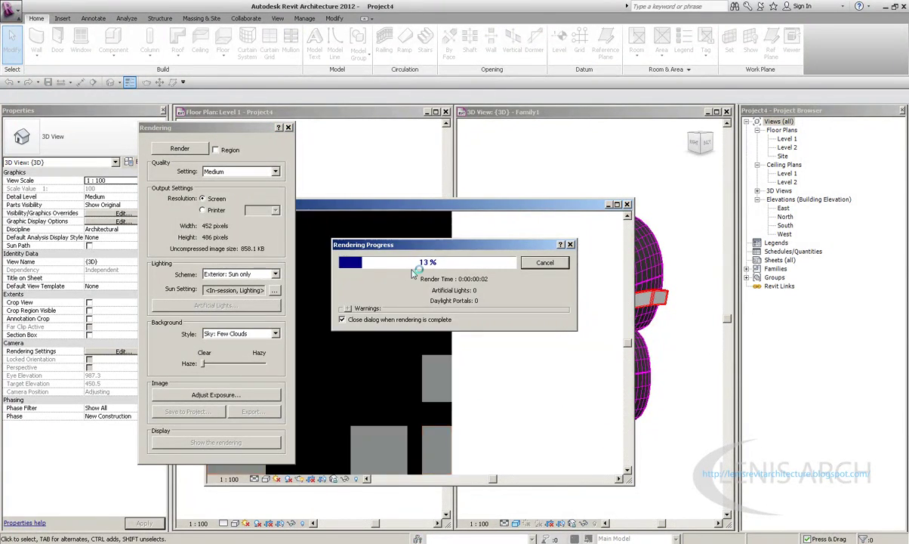
drag(391, 242, 394, 162)
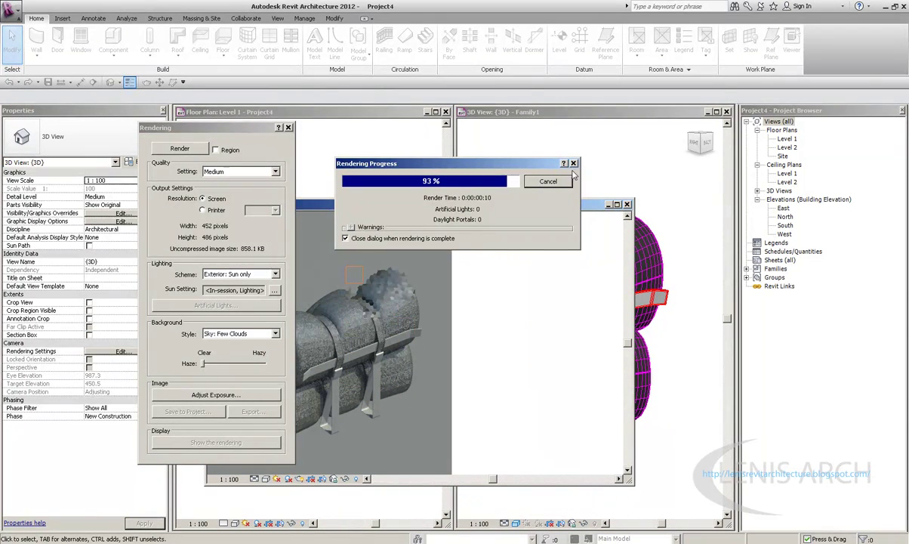
click(287, 129)
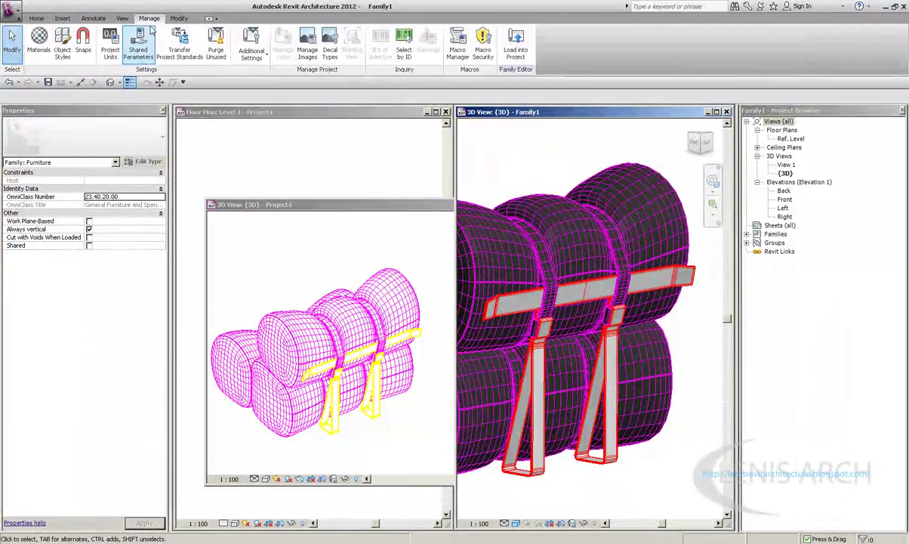
Step: Open the material for the BRAZOS subcategory under Object Styles' Imported Objects
click(181, 19)
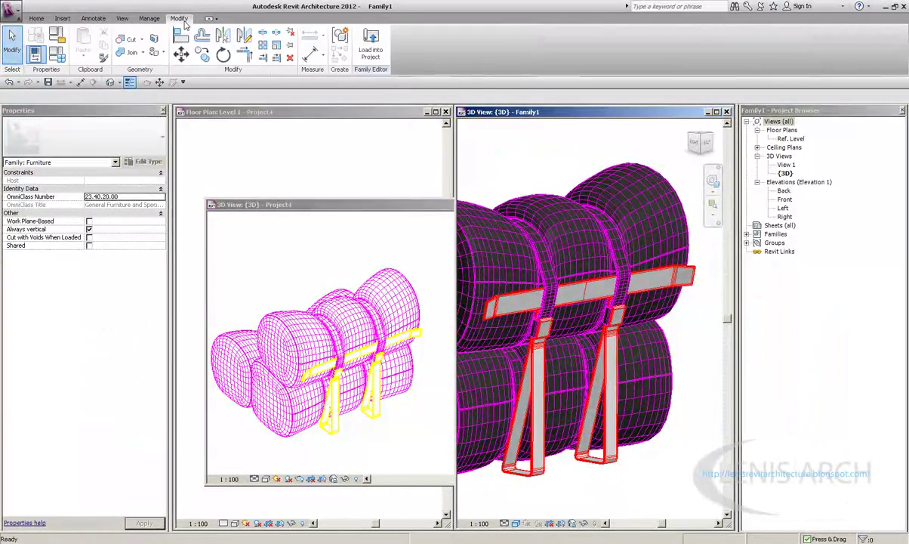
click(93, 18)
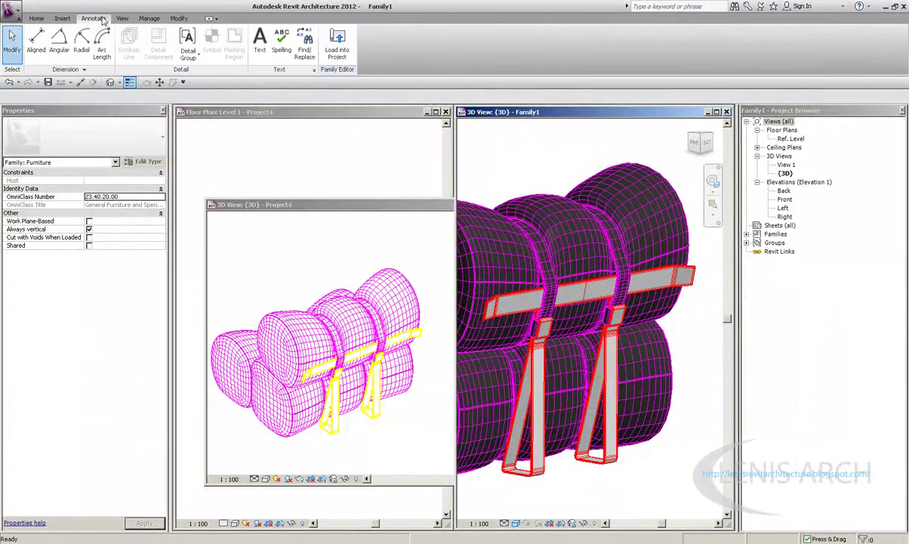
click(63, 43)
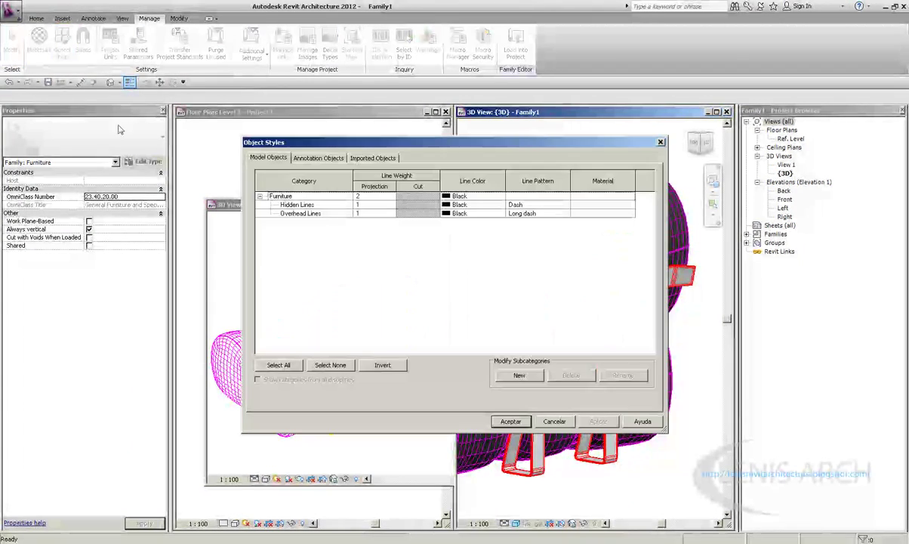
click(374, 165)
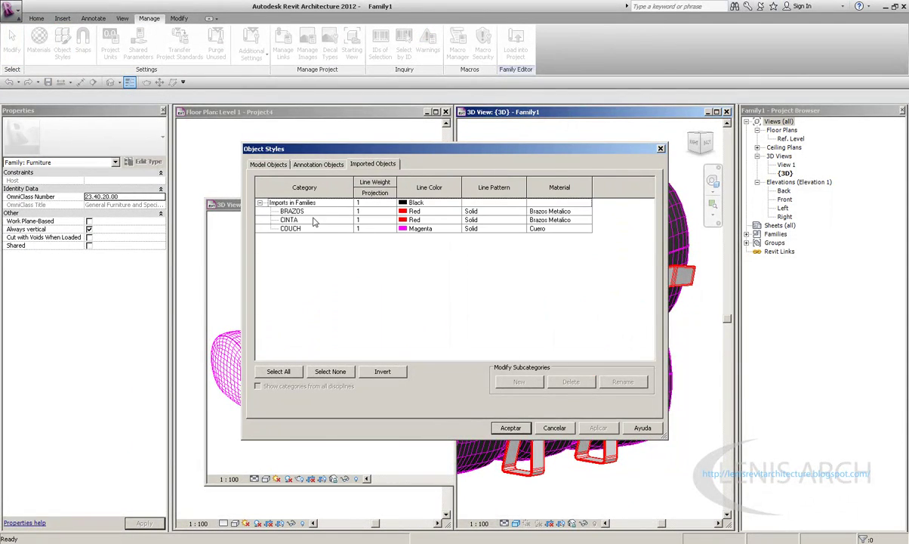
click(407, 212)
click(558, 211)
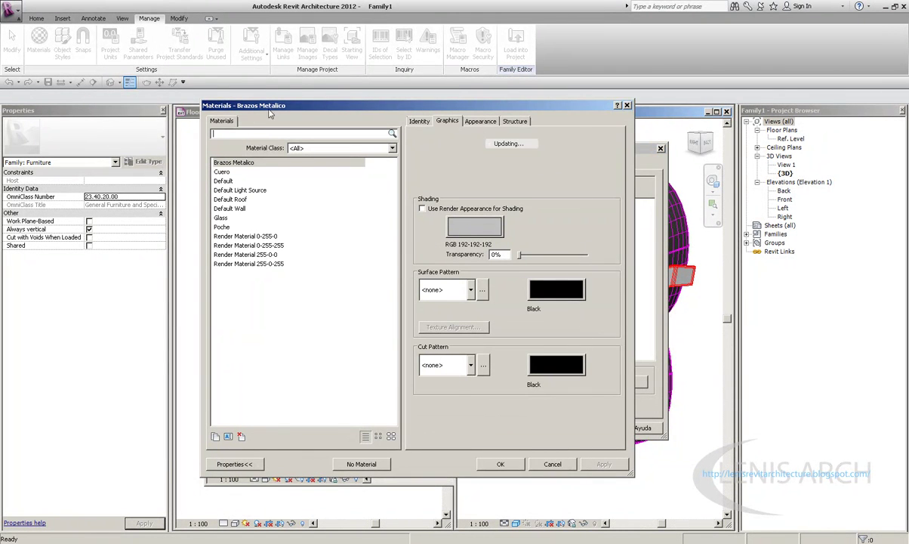
drag(270, 112, 197, 108)
Step: Rename Render Material 255-0-0 to 'Brazos metalico 2'
click(172, 233)
click(182, 241)
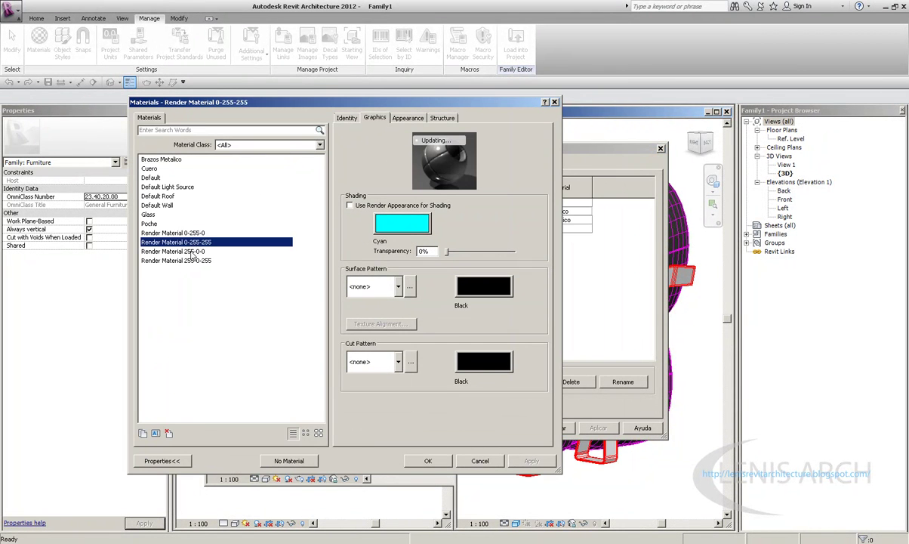
click(181, 250)
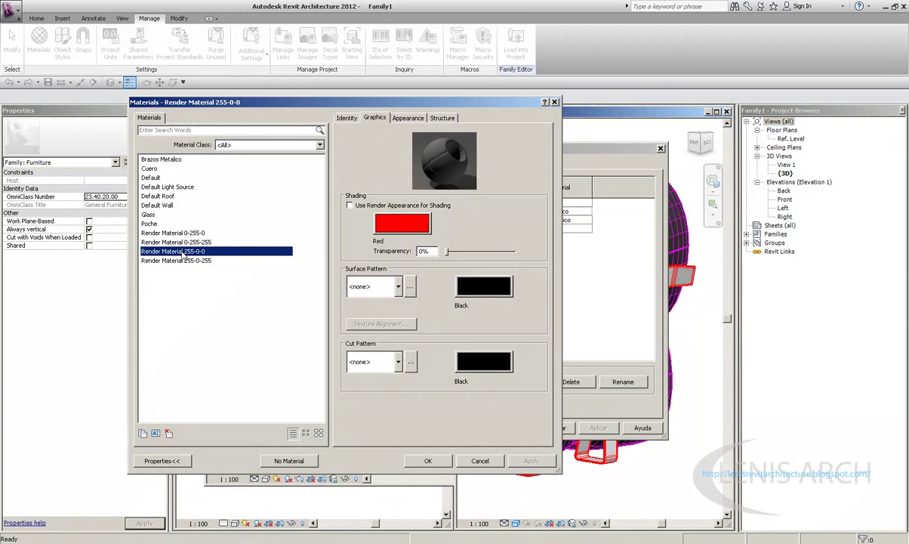
drag(191, 107, 178, 108)
right_click(172, 257)
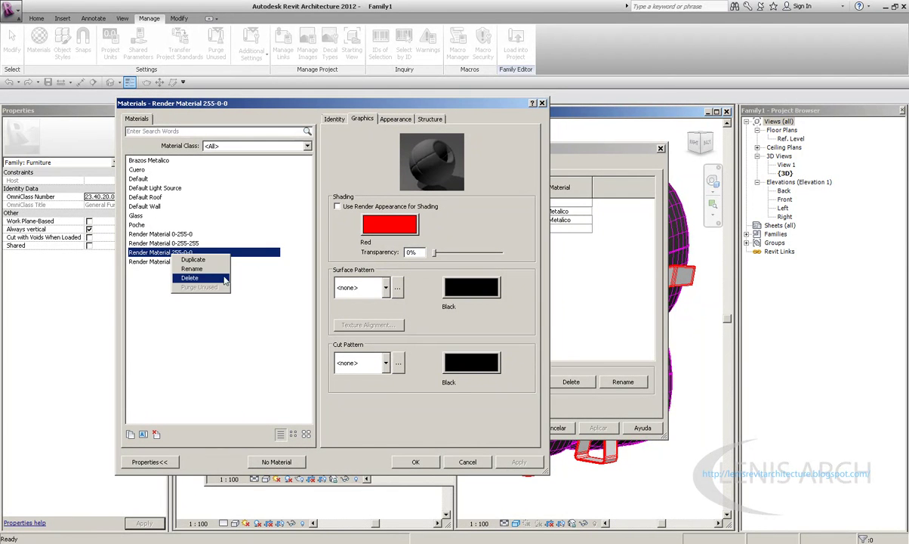
click(188, 266)
text(Brazos metalico 2)
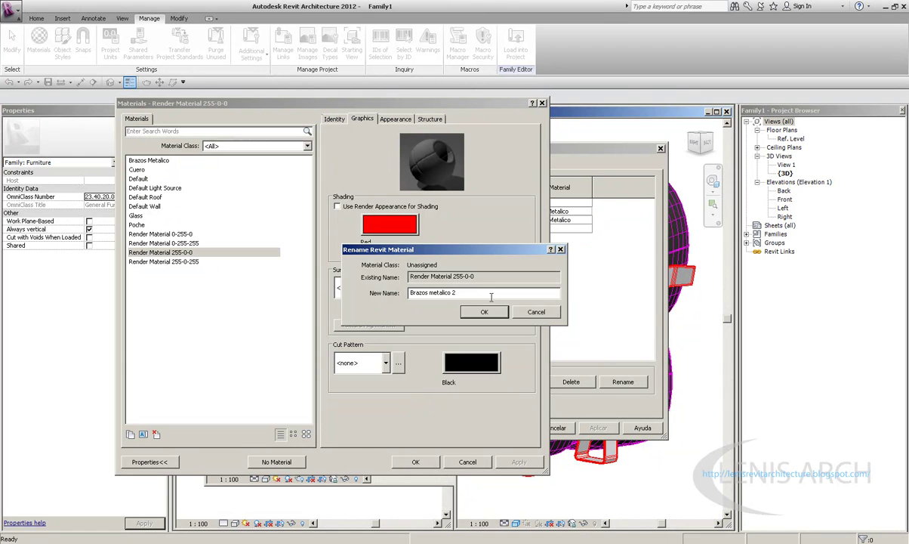
click(487, 312)
Step: Give Brazos metalico 2 a Glazed - Black appearance in light grey RGB 192, and apply it to BRAZOS
click(336, 206)
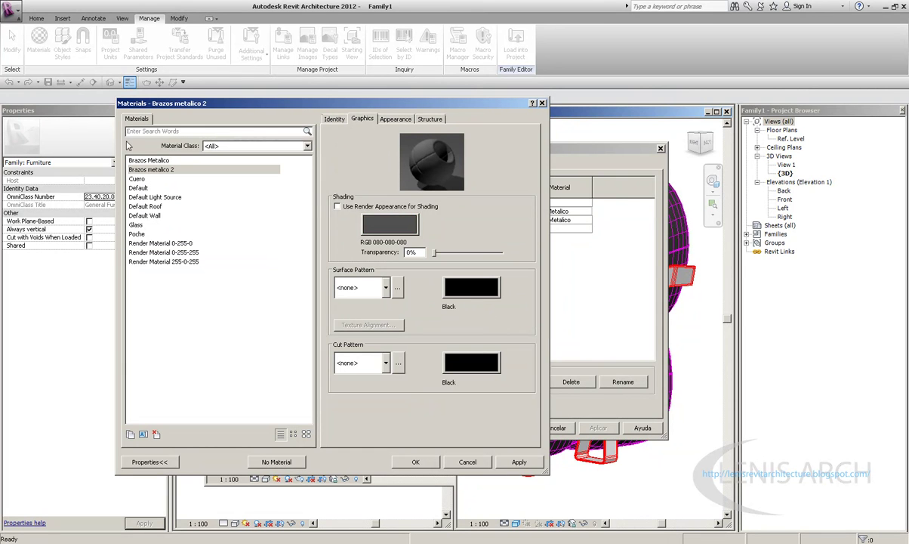
click(395, 119)
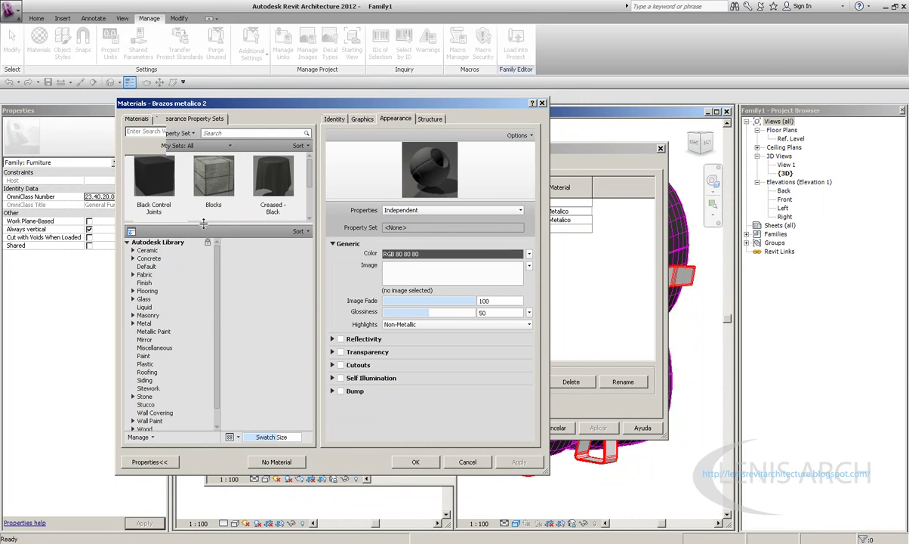
drag(203, 224, 204, 309)
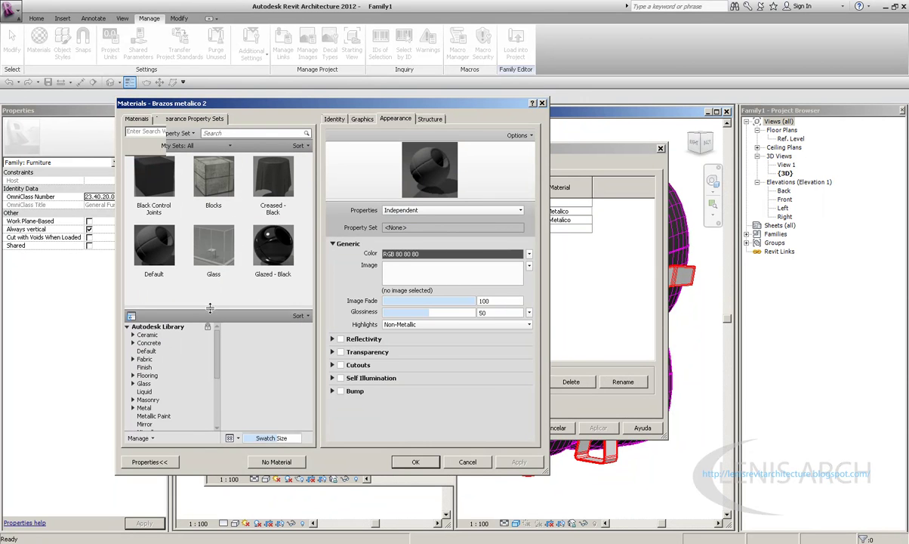
click(264, 260)
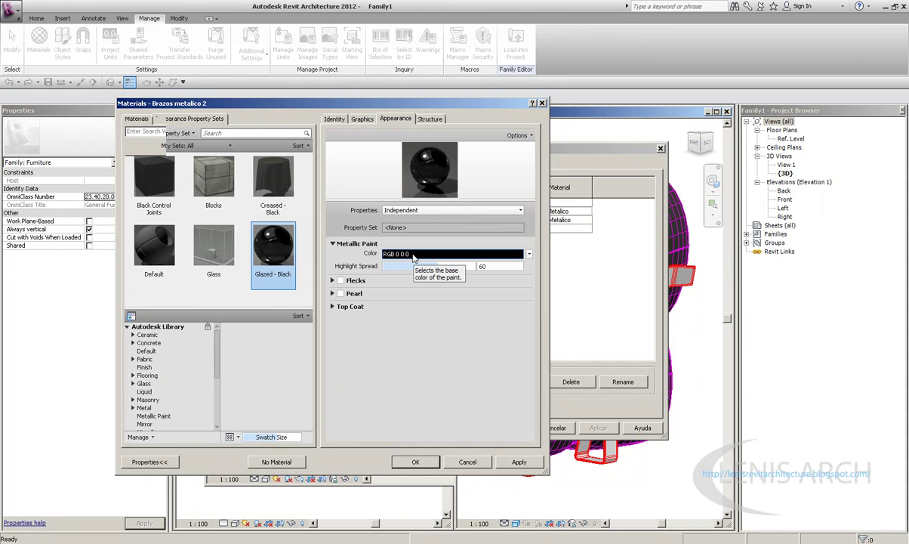
click(437, 255)
click(412, 269)
click(497, 380)
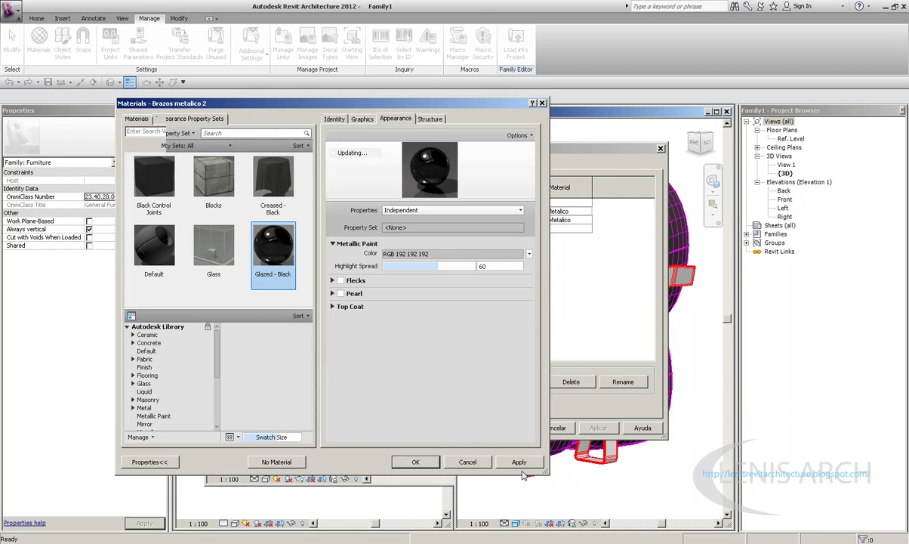
click(421, 460)
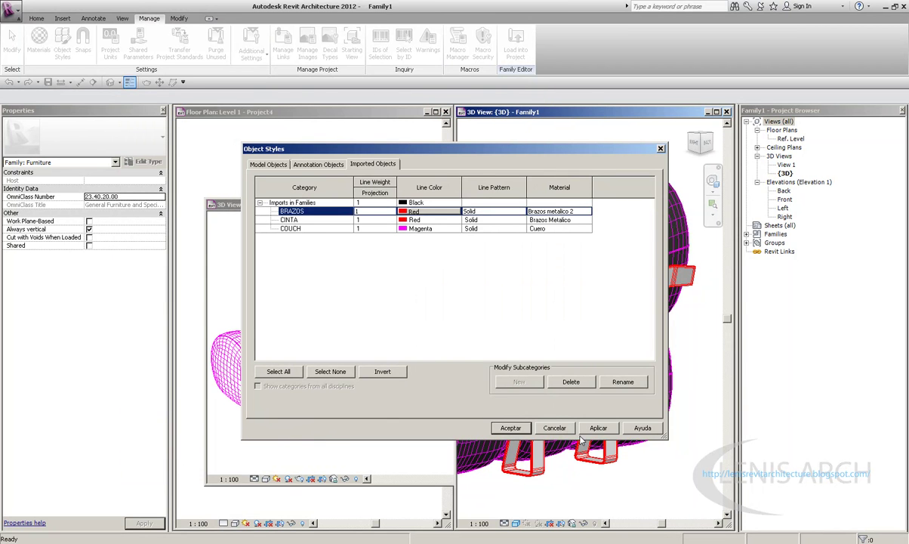
click(511, 427)
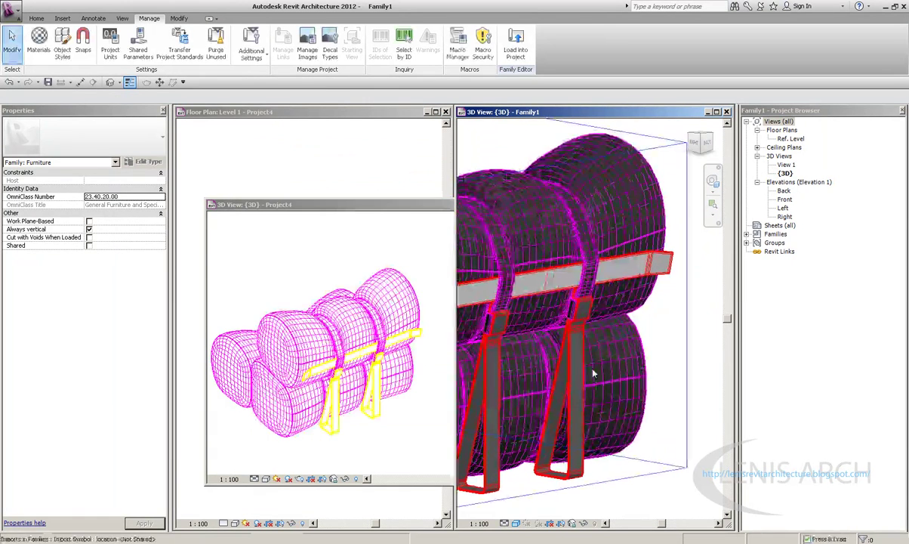
Step: Load the updated sofa family into Project4, overwriting the existing version
scroll(593, 373, down, 3)
mouse_move(592, 373)
shift+middle_down()
mouse_move(582, 321)
mouse_move(624, 306)
shift+middle_up()
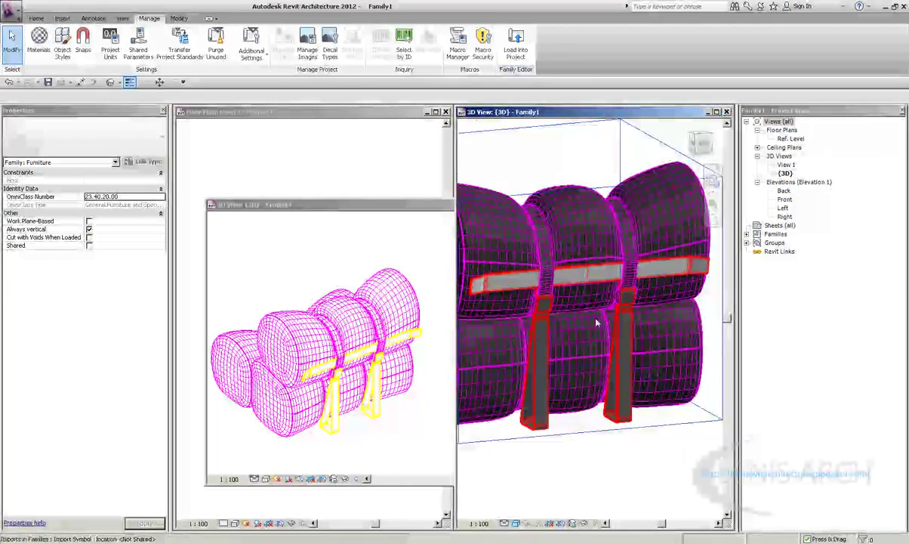
click(516, 44)
click(397, 297)
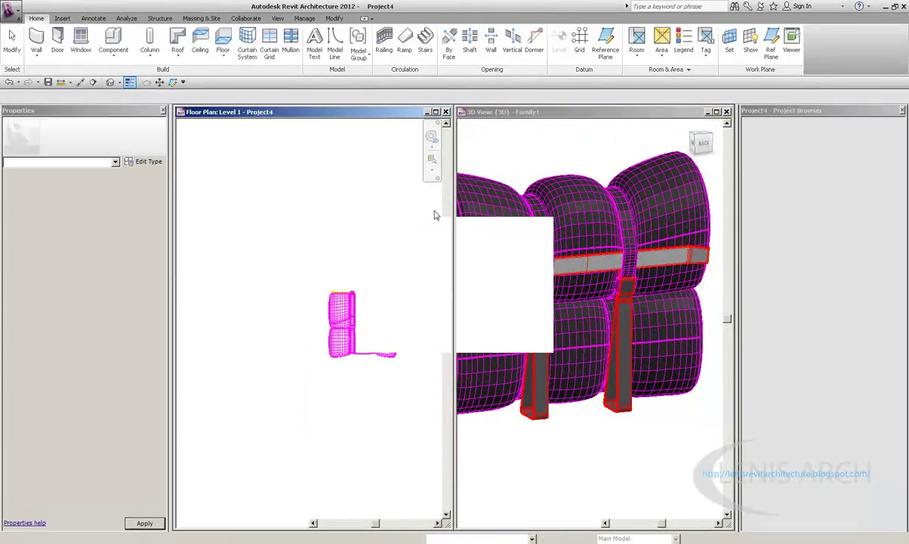
Step: Render Project4's 3D view at Low quality, then close it to return to the family
click(110, 81)
key(r)
key(r)
click(257, 171)
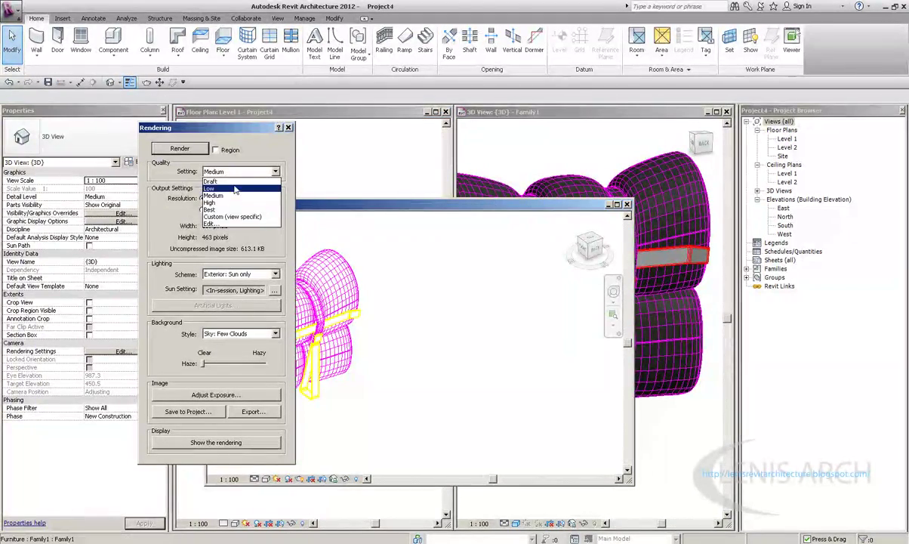
click(220, 184)
click(190, 151)
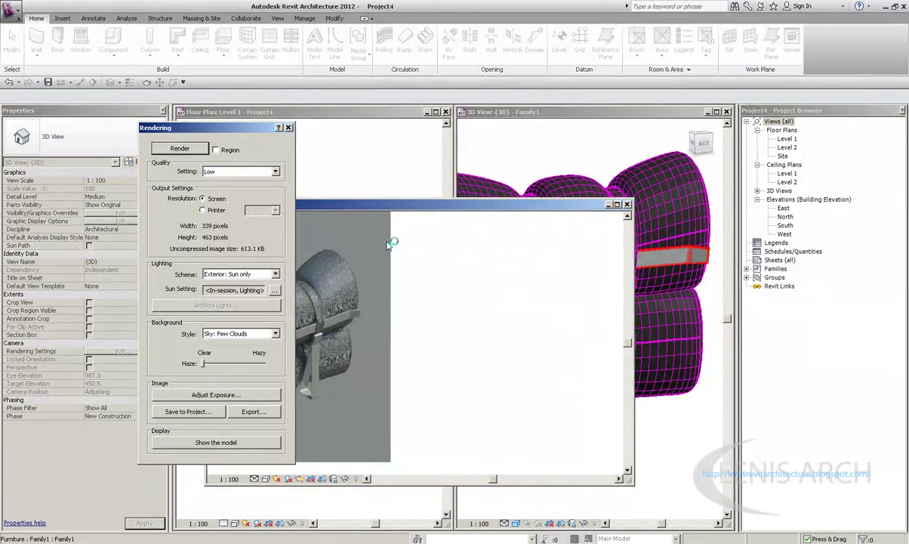
drag(237, 132, 191, 133)
scroll(380, 325, up, 3)
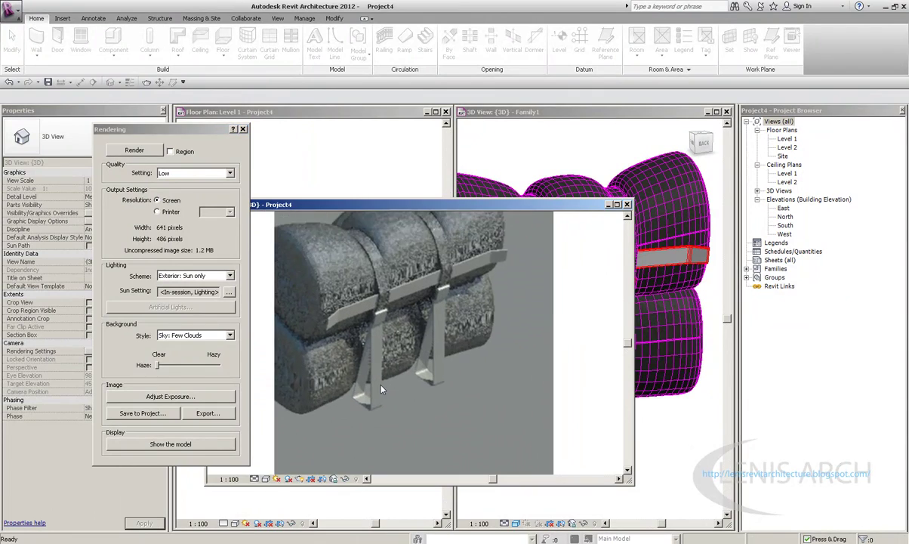
scroll(367, 381, up, 3)
scroll(376, 403, down, 2)
scroll(376, 404, down, 2)
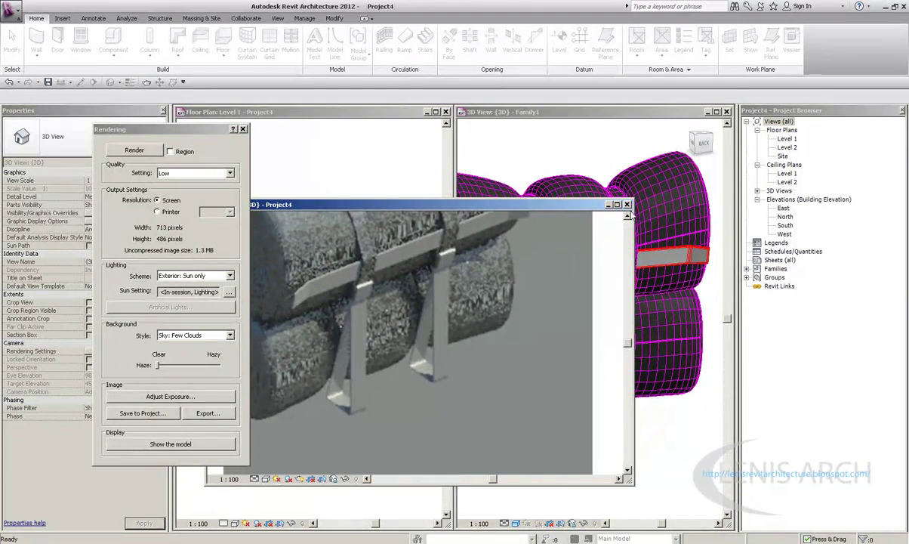
click(627, 204)
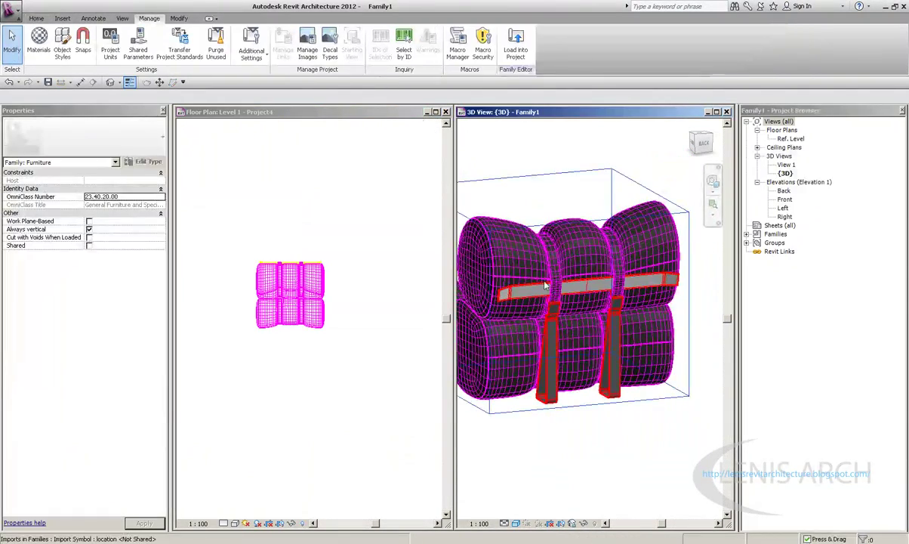
Step: Set the COUCH imported-object line colour to blue in Object Styles
click(62, 45)
click(372, 157)
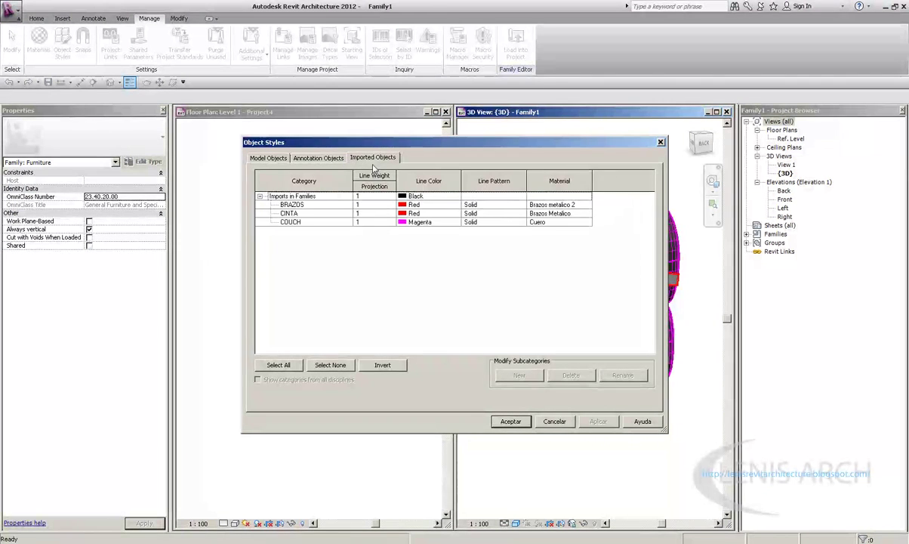
click(318, 157)
click(370, 157)
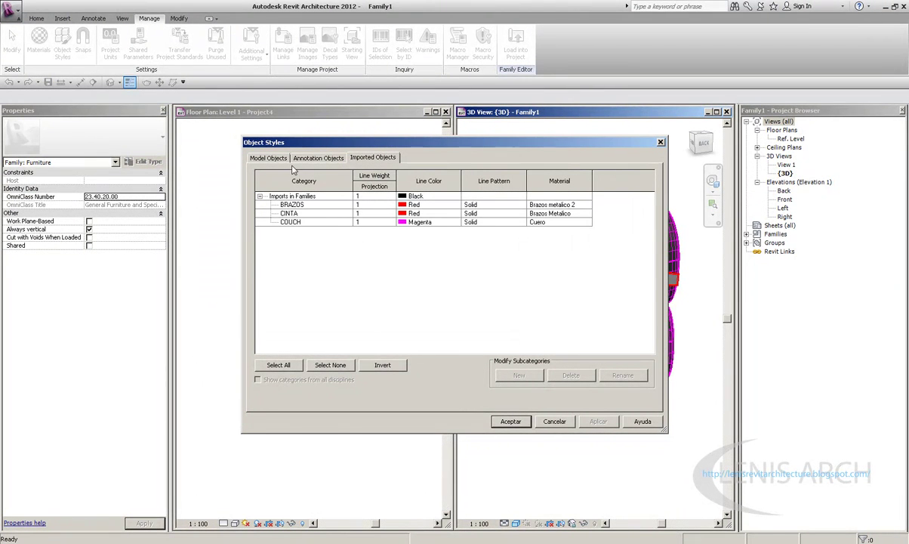
click(495, 215)
click(411, 222)
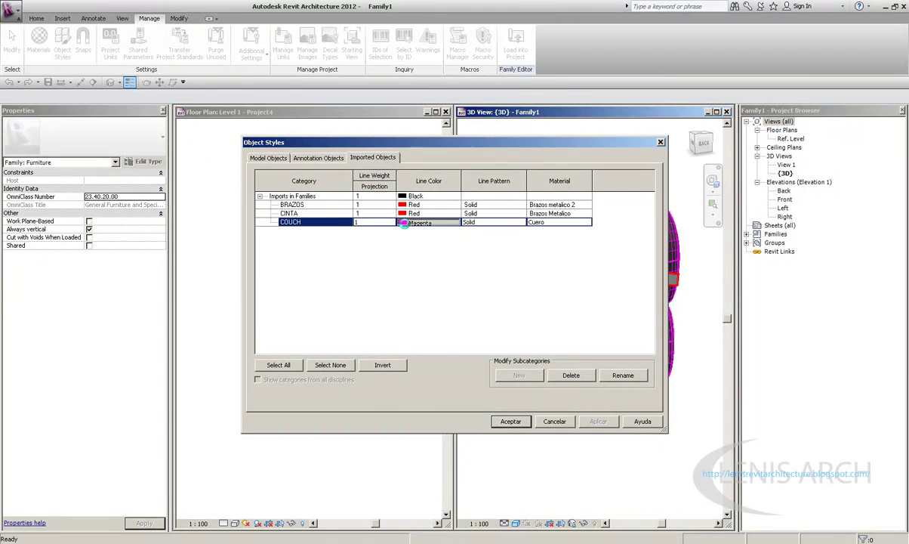
click(412, 222)
click(359, 296)
click(497, 378)
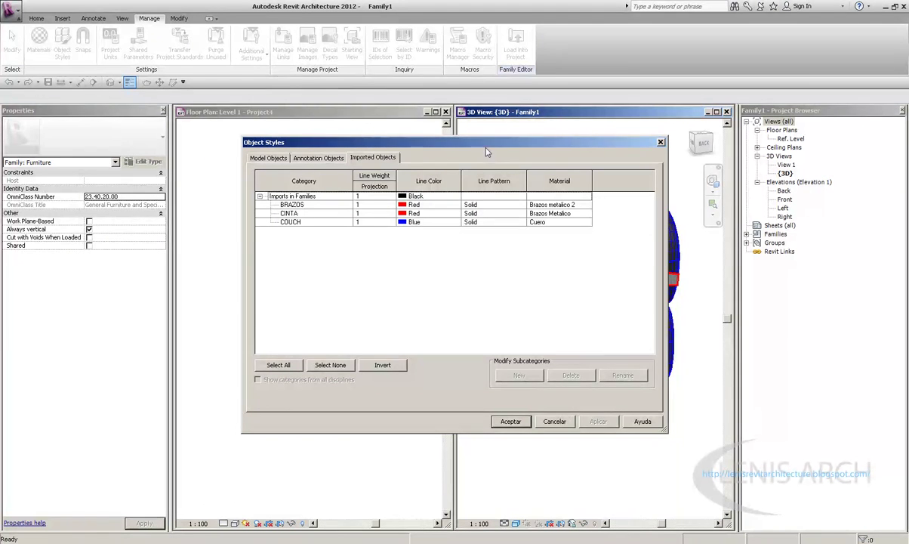
Step: Assign Brazos metalico 2 as the CINTA material and select the BRAZOS material cell
drag(487, 152, 434, 166)
drag(513, 166, 377, 146)
click(274, 215)
click(411, 205)
click(436, 214)
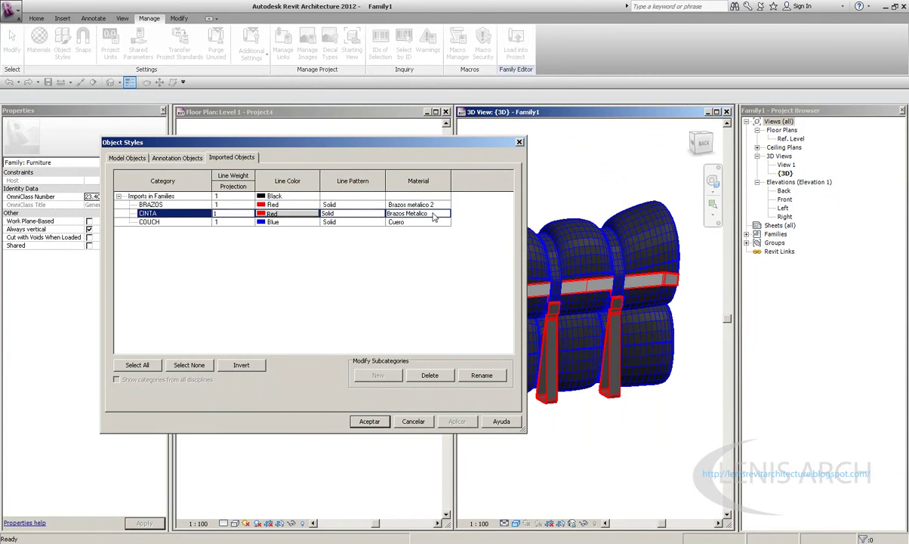
click(427, 212)
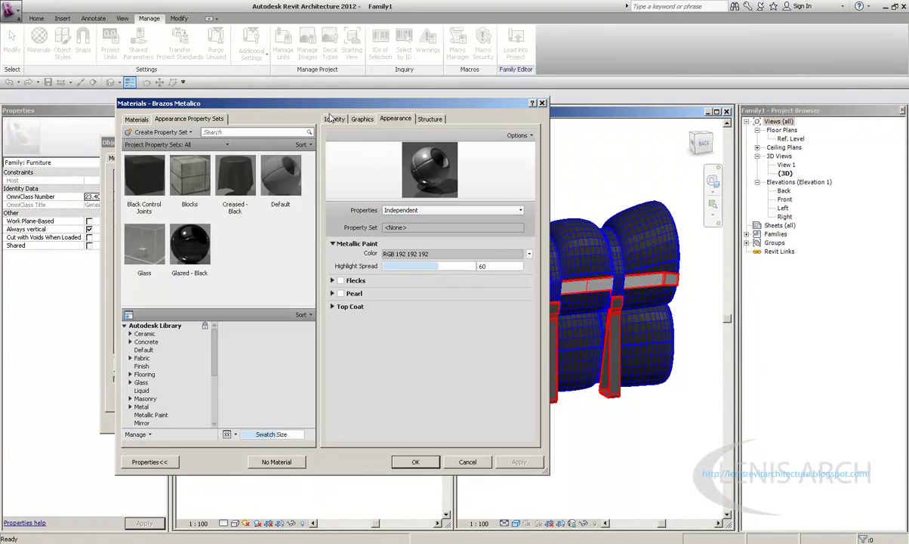
click(362, 119)
click(165, 171)
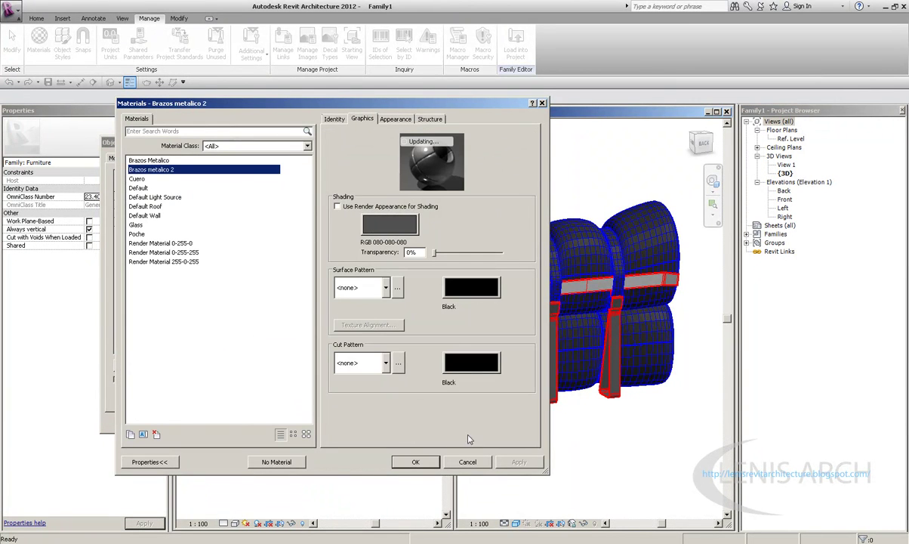
click(433, 460)
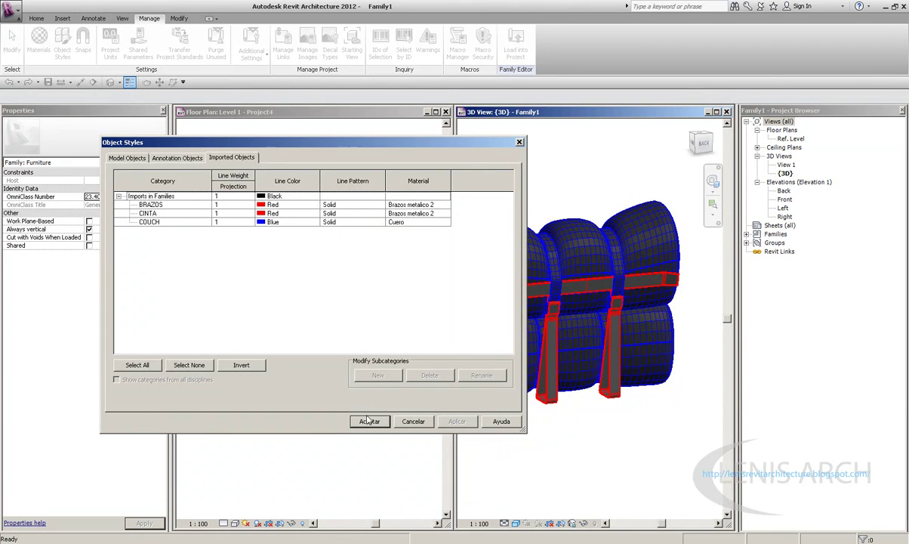
click(423, 222)
click(435, 204)
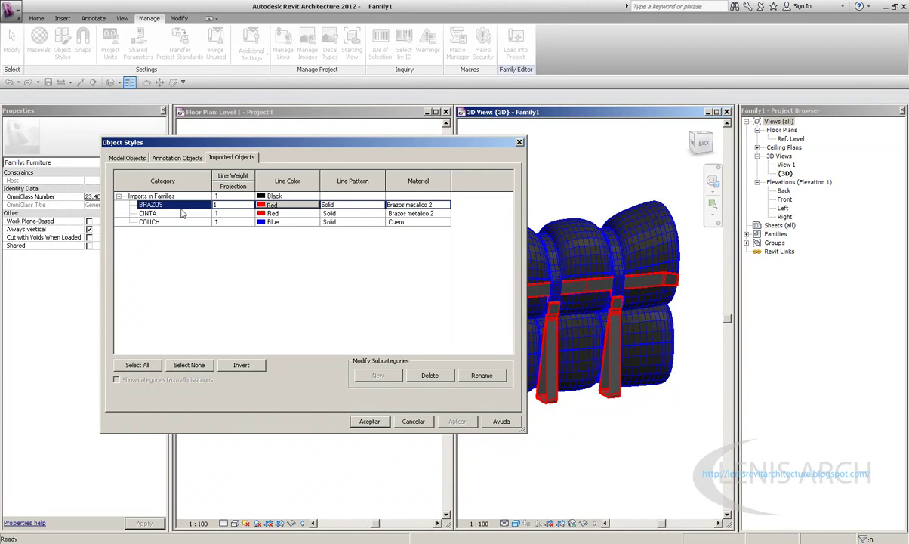
Step: Delete the magenta 255-0-255 render material from the BRAZOS material list
click(444, 204)
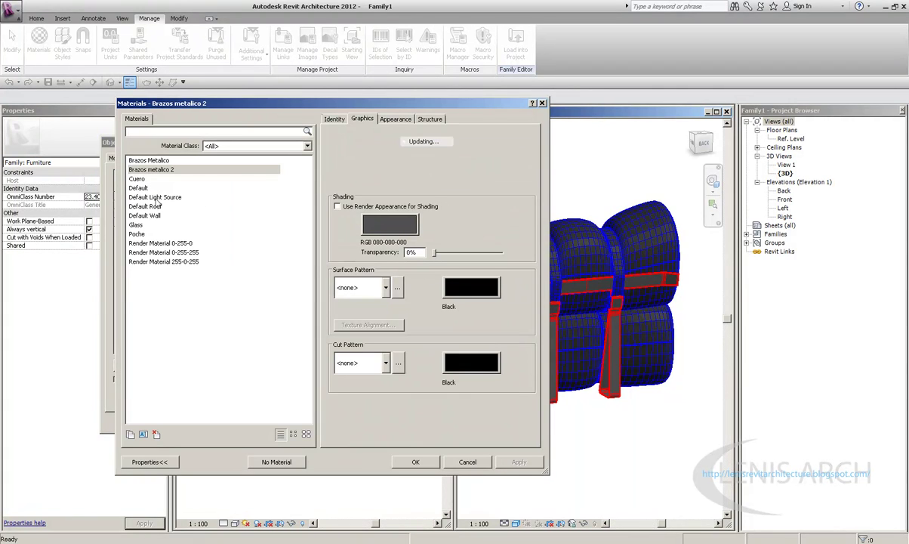
click(194, 242)
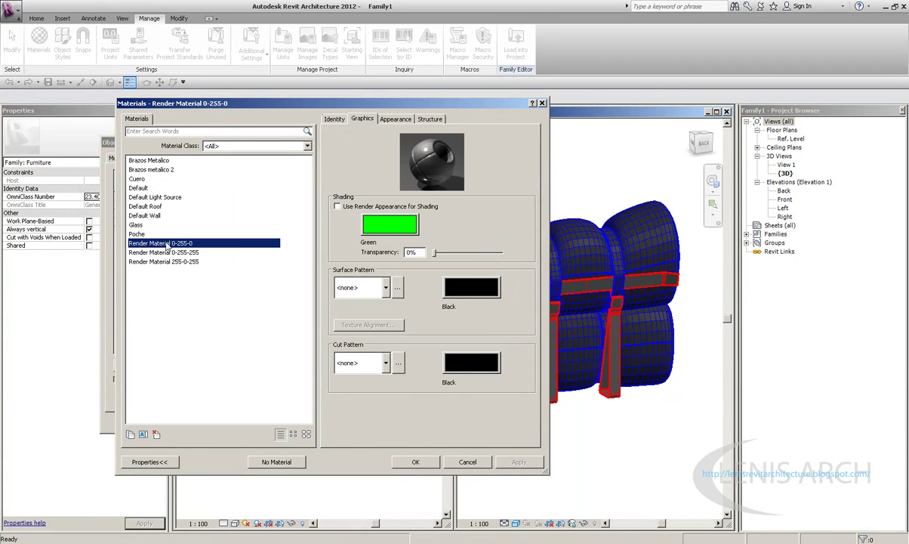
click(193, 251)
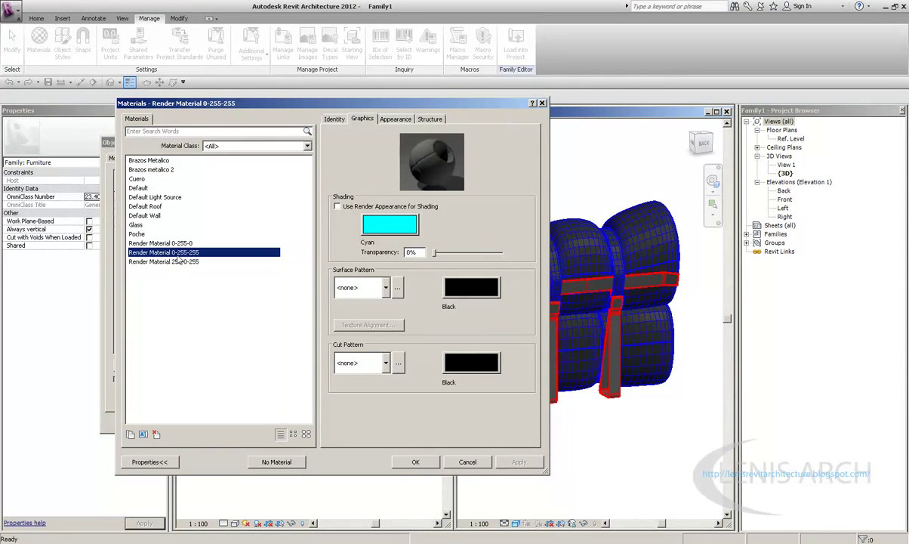
click(171, 261)
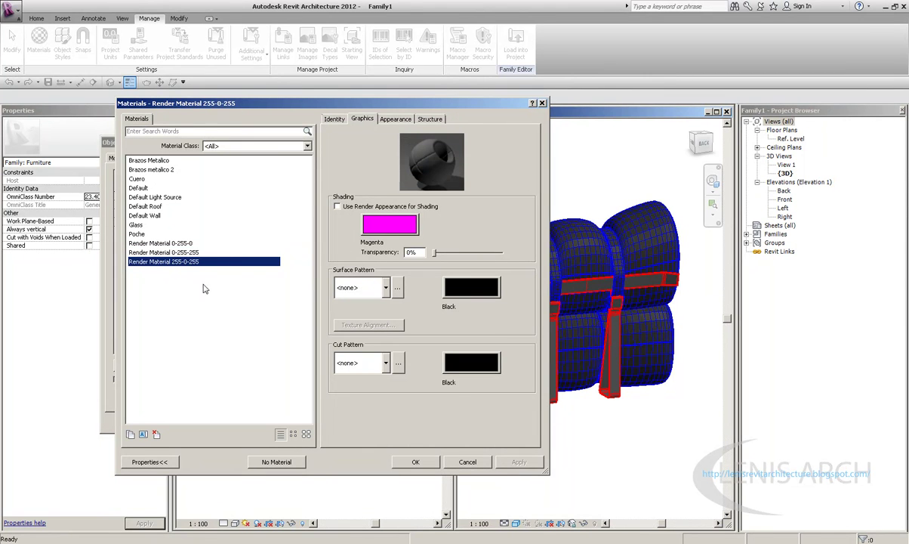
right_click(178, 263)
right_click(161, 261)
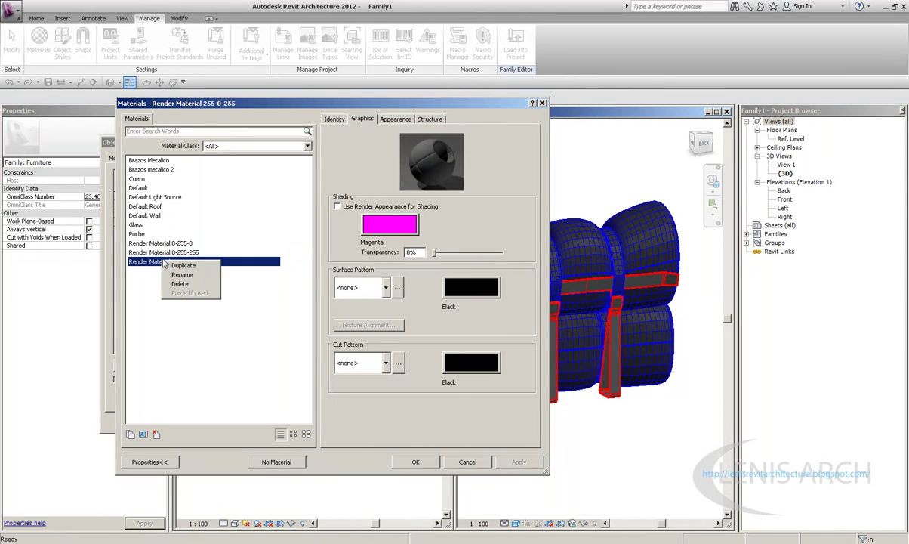
click(195, 284)
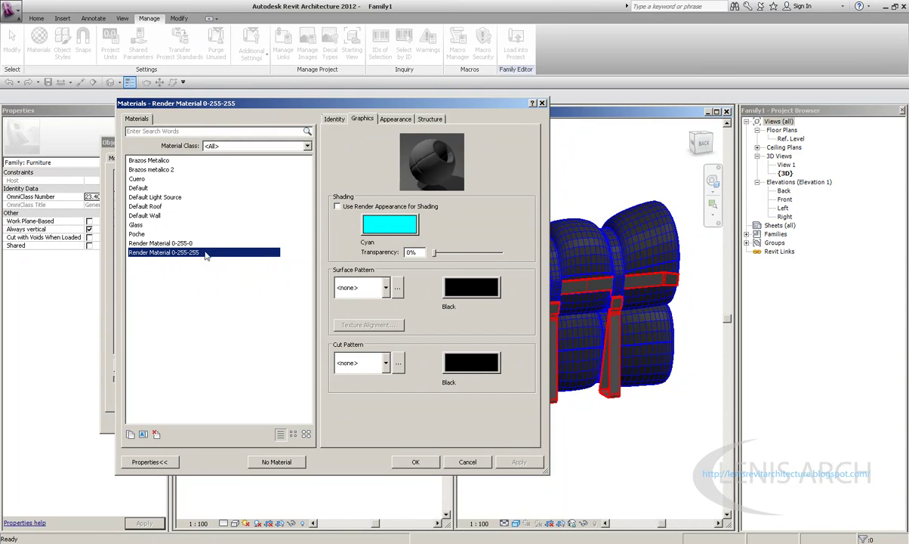
Step: Delete the green 0-255-0 render material and accept Poche for BRAZOS
click(189, 242)
click(176, 251)
click(176, 242)
click(186, 253)
click(179, 243)
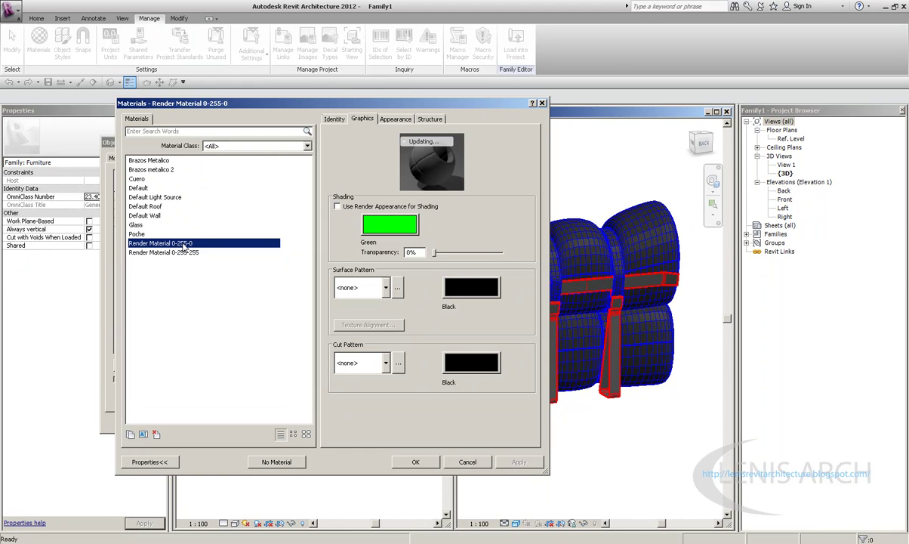
key(Delete)
right_click(185, 246)
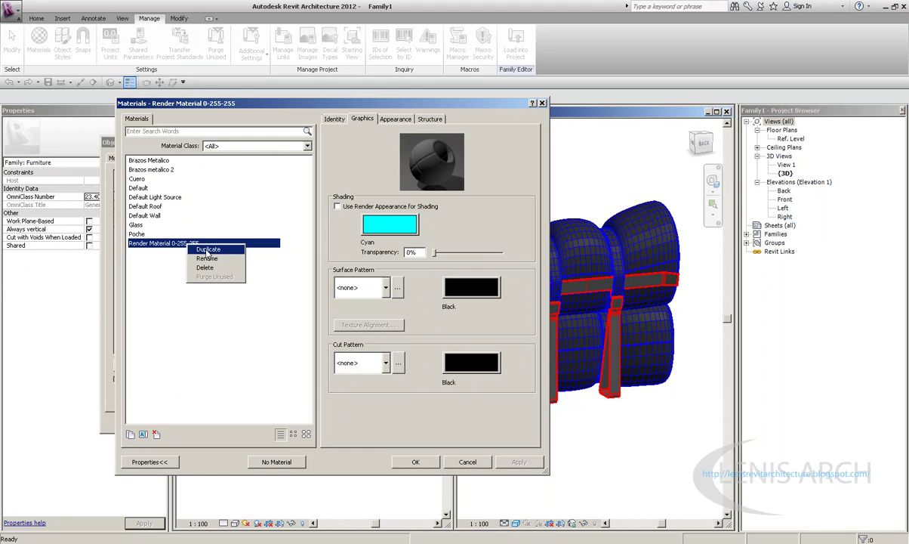
click(198, 266)
click(421, 463)
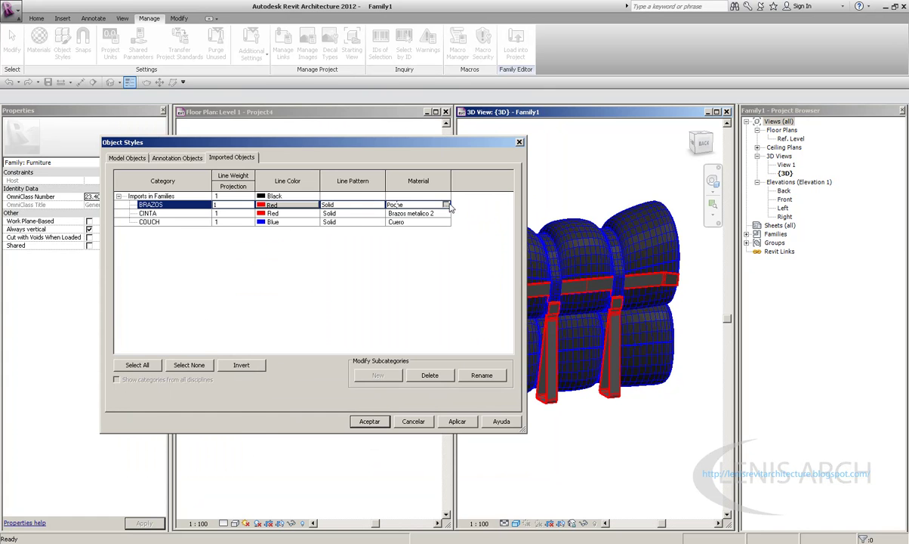
Step: Set BRAZOS back to Brazos metalico 2, close Object Styles, and load the sofa into Project4
click(446, 205)
click(182, 165)
click(414, 463)
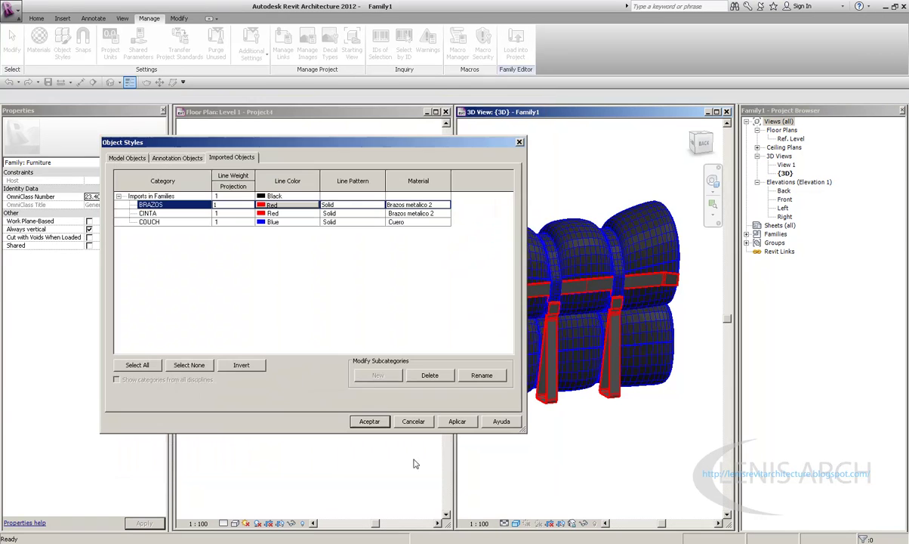
click(370, 421)
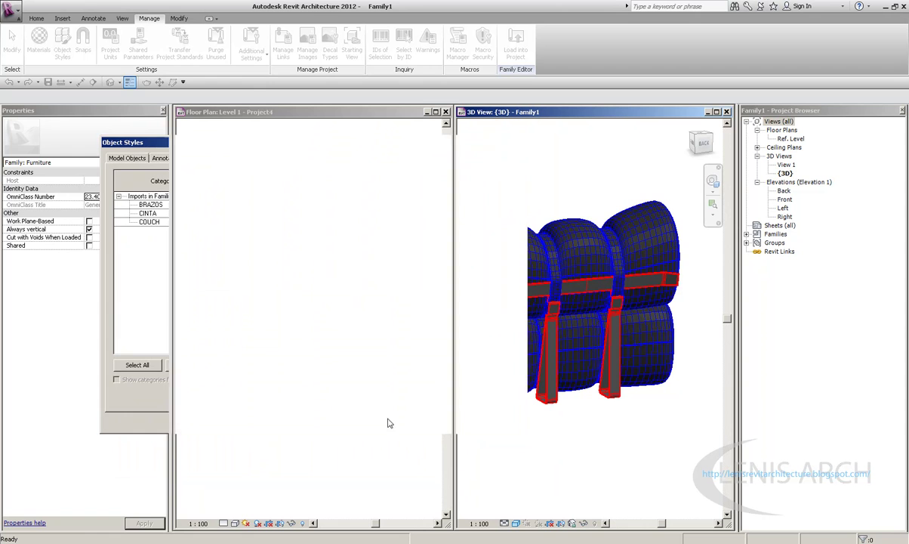
click(528, 50)
Step: Overwrite the sofa family and render Project4's default 3D view
click(385, 297)
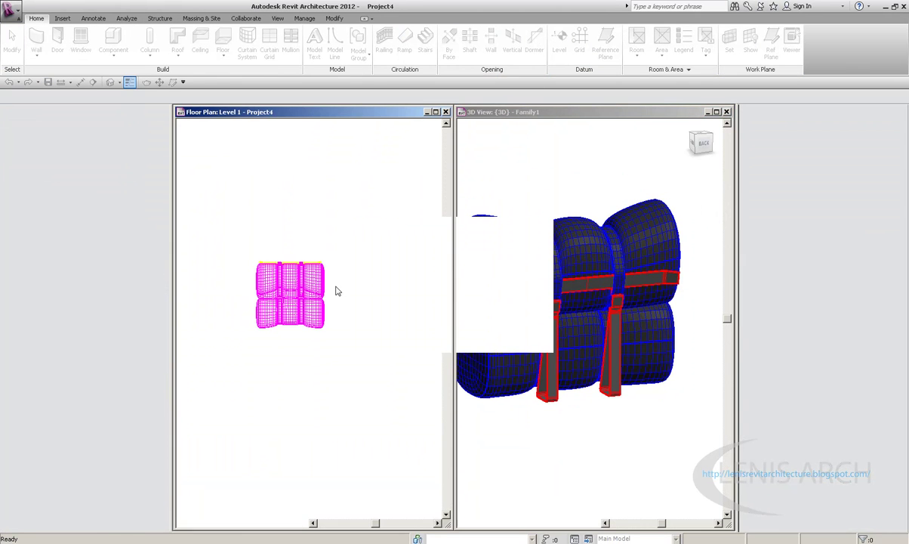
click(109, 82)
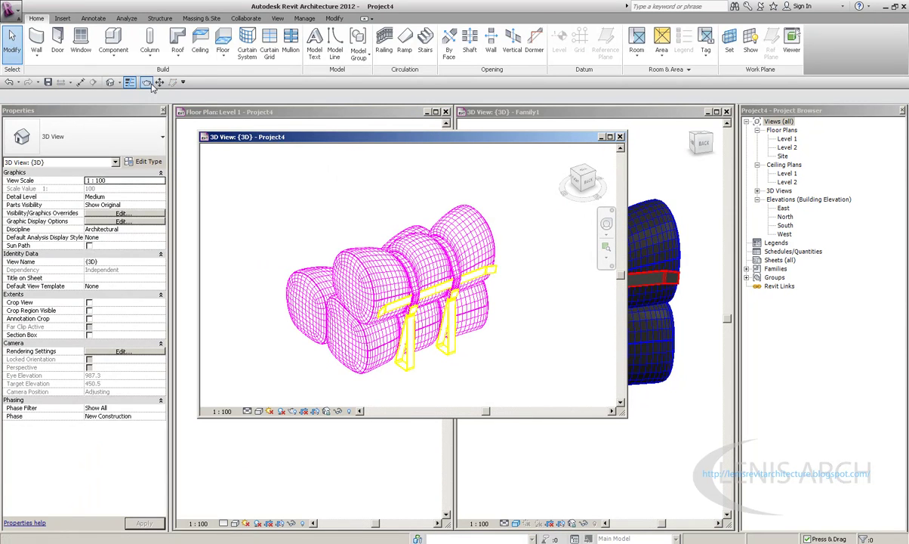
click(131, 82)
click(144, 152)
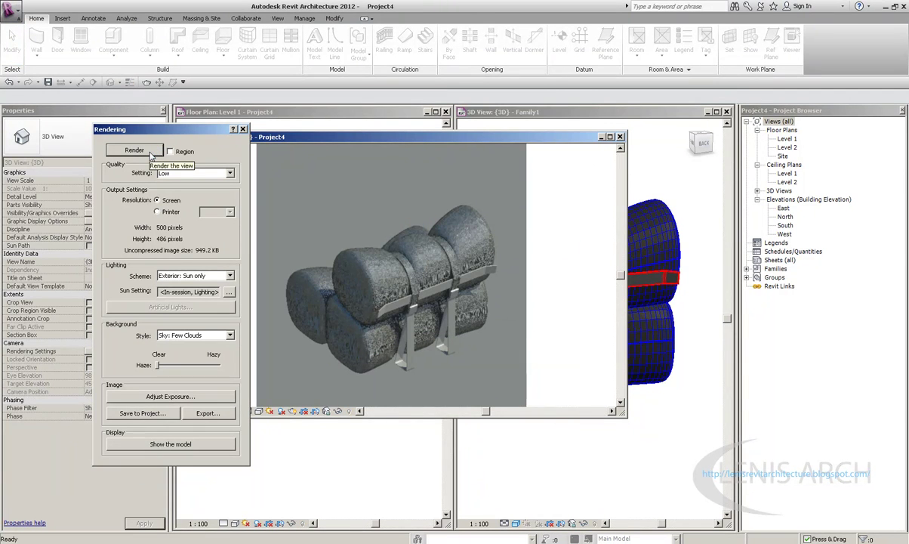
Step: Zoom over the finished render, close the Rendering dialog, and return to the Level 1 plan
scroll(448, 318, up, 3)
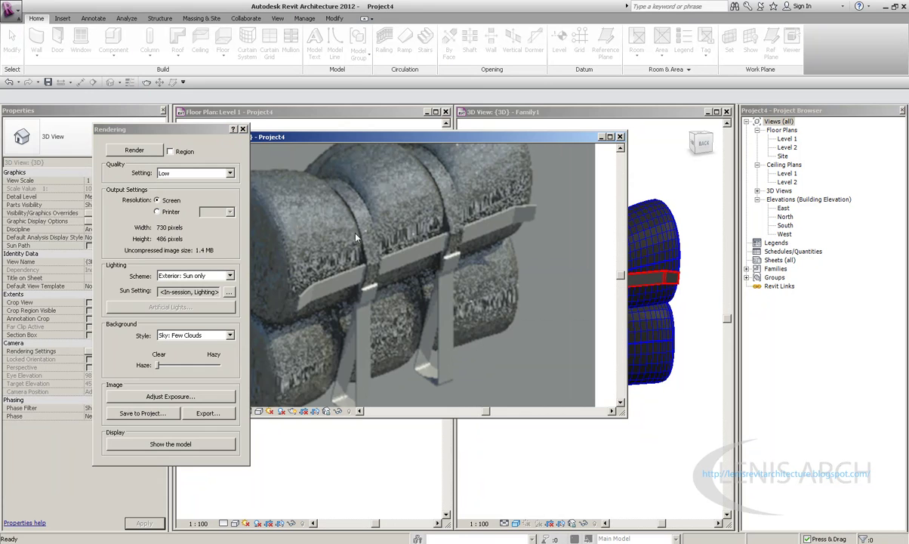
scroll(350, 308, up, 3)
scroll(351, 308, down, 2)
scroll(350, 308, down, 2)
scroll(503, 263, down, 1)
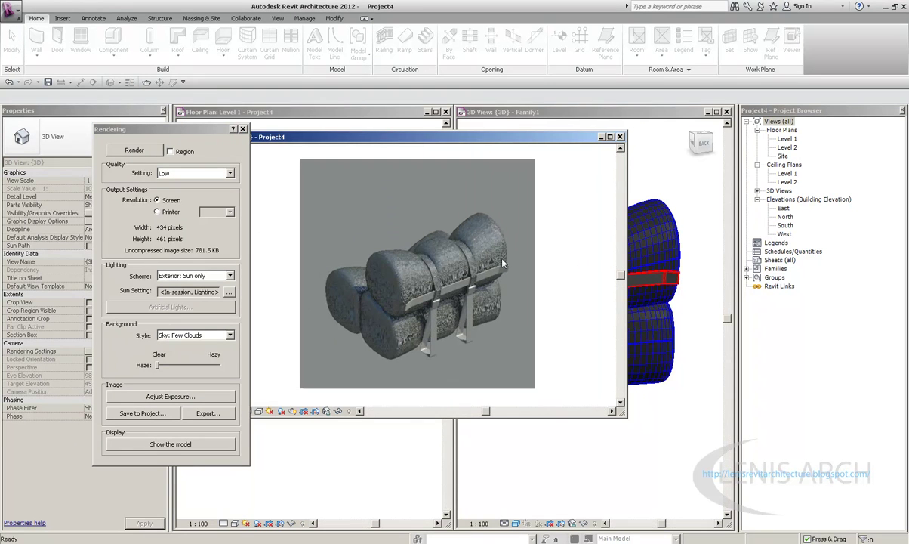
click(242, 129)
click(284, 182)
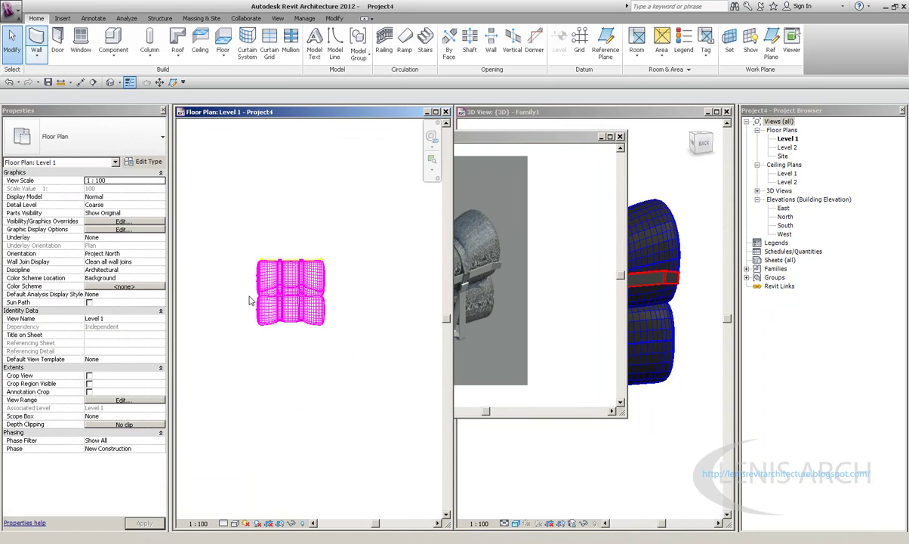
Step: Start the WA wall tool with Top Constraint set to Up to level: Level 2
key(w)
key(a)
click(248, 371)
scroll(278, 273, down, 2)
click(12, 41)
click(34, 36)
click(121, 220)
click(160, 220)
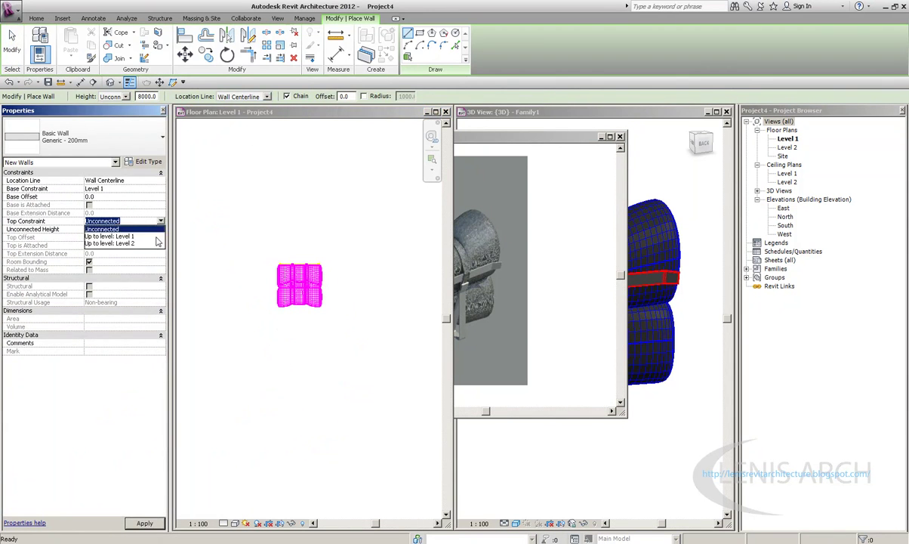
Step: Draw three chained walls around the sofa: left, top and right
click(109, 237)
click(231, 334)
click(230, 240)
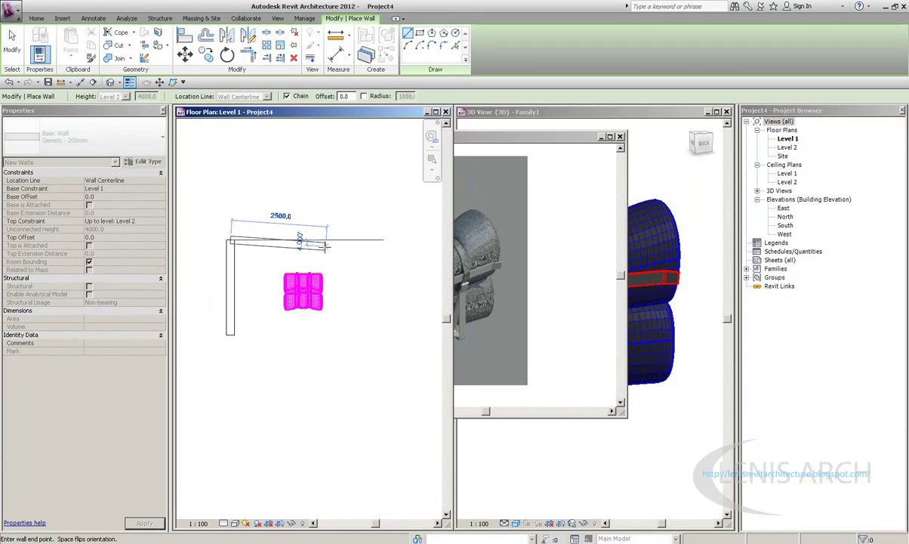
click(370, 240)
click(371, 342)
Step: Move the sofa against the top wall and rotate it twice with Spacebar
click(12, 42)
mouse_move(303, 295)
mouse_down()
mouse_move(271, 270)
mouse_move(271, 289)
mouse_up()
scroll(290, 323, up, 2)
key(space)
key(space)
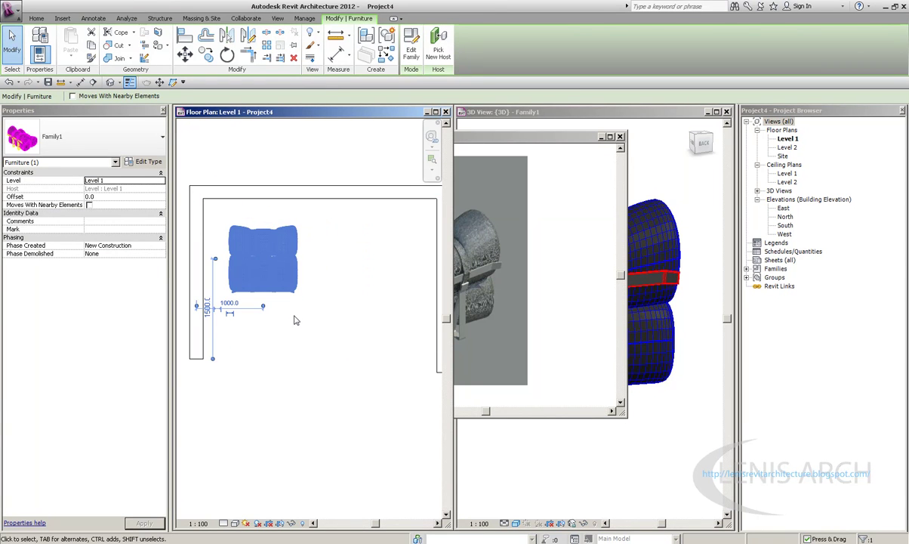
key(space)
key(Escape)
scroll(234, 174, down, 2)
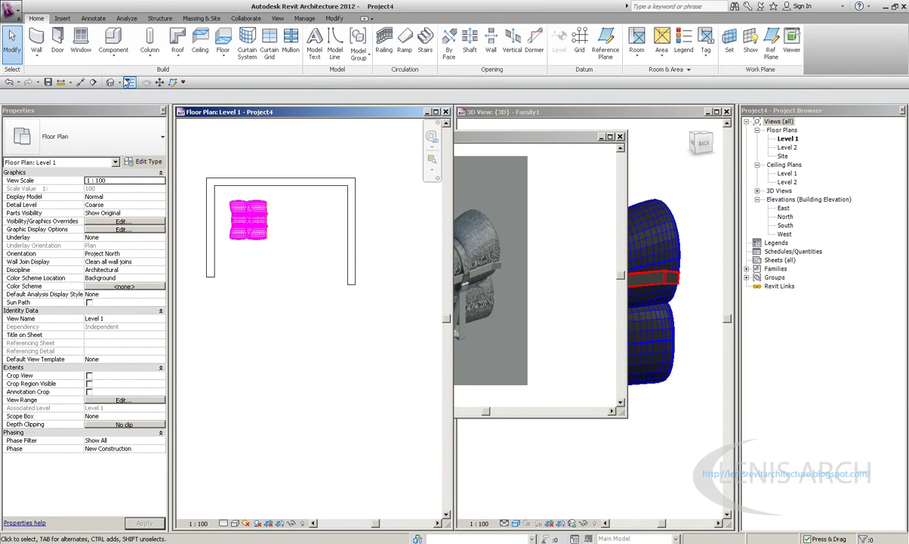
Step: Reopen Project4's 3D view and orbit to a front view of the sofa within the walls
click(110, 81)
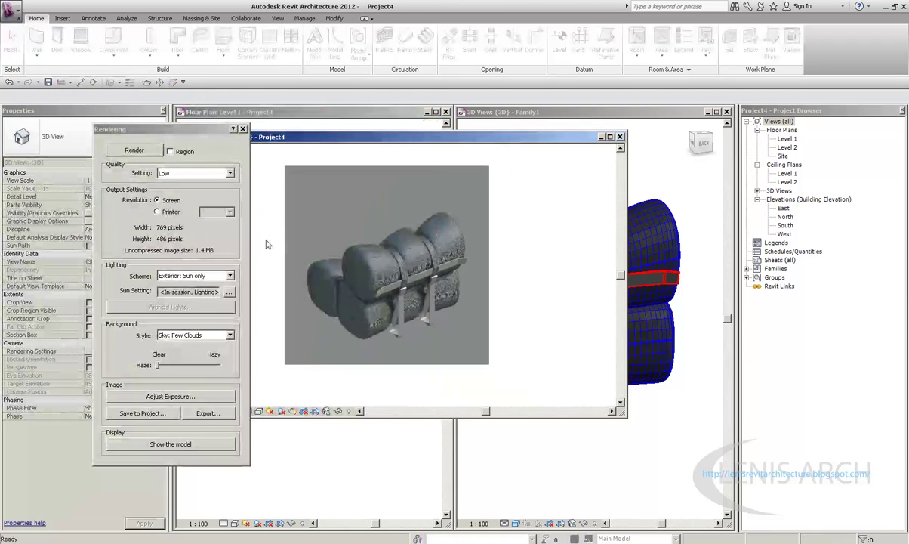
click(620, 137)
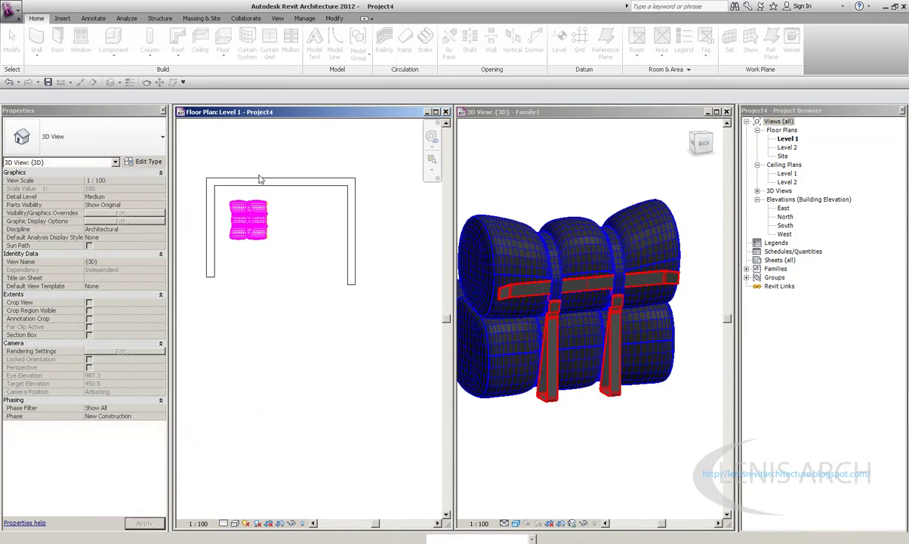
click(110, 82)
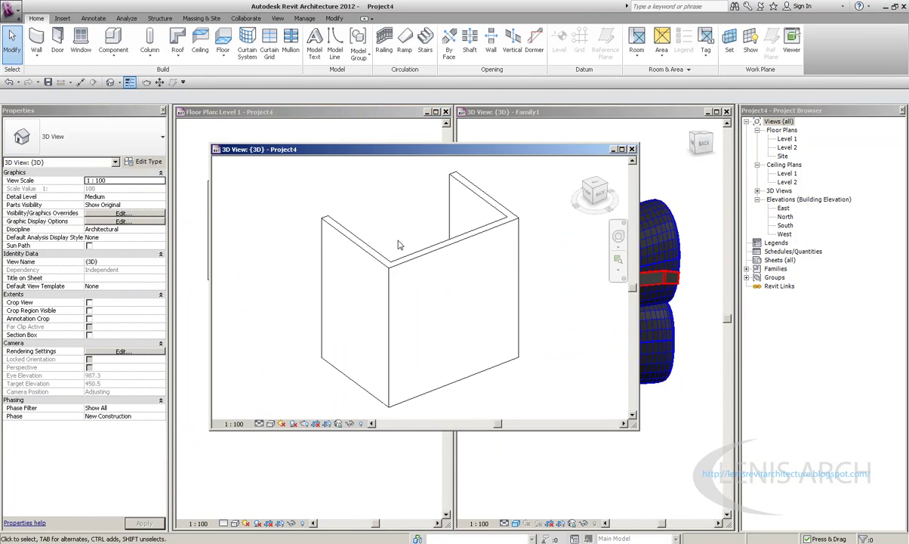
click(378, 255)
mouse_move(400, 294)
shift+middle_down()
mouse_move(599, 369)
mouse_move(442, 331)
mouse_move(135, 363)
shift+middle_up()
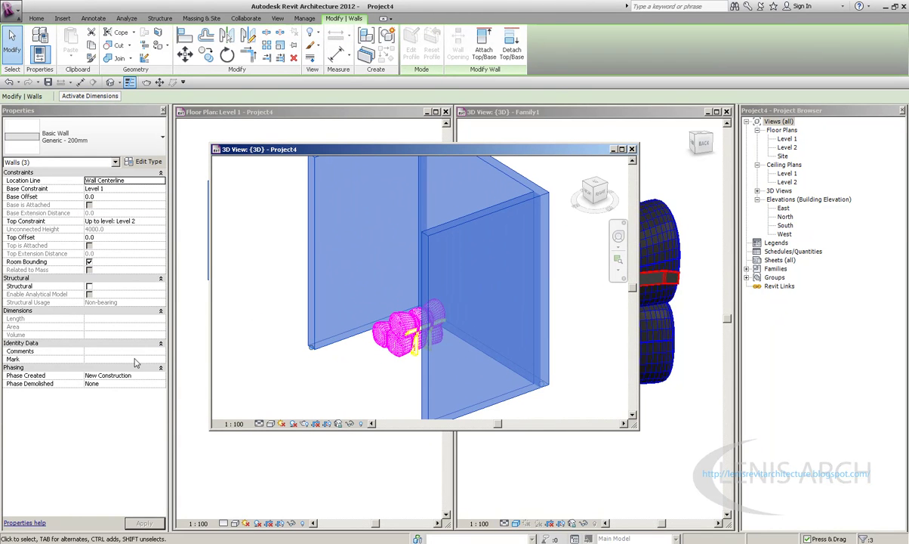
click(285, 310)
mouse_move(286, 311)
shift+middle_down()
mouse_move(425, 385)
mouse_move(458, 385)
mouse_move(481, 308)
mouse_move(445, 328)
mouse_move(468, 308)
shift+middle_up()
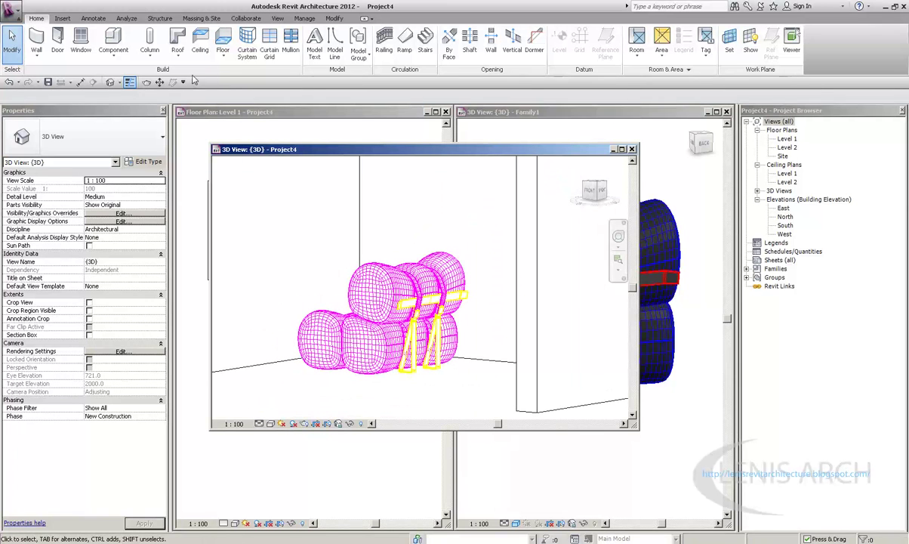
Step: Render the room with the sofa, review the image, then switch back to showing the model
click(147, 83)
click(130, 160)
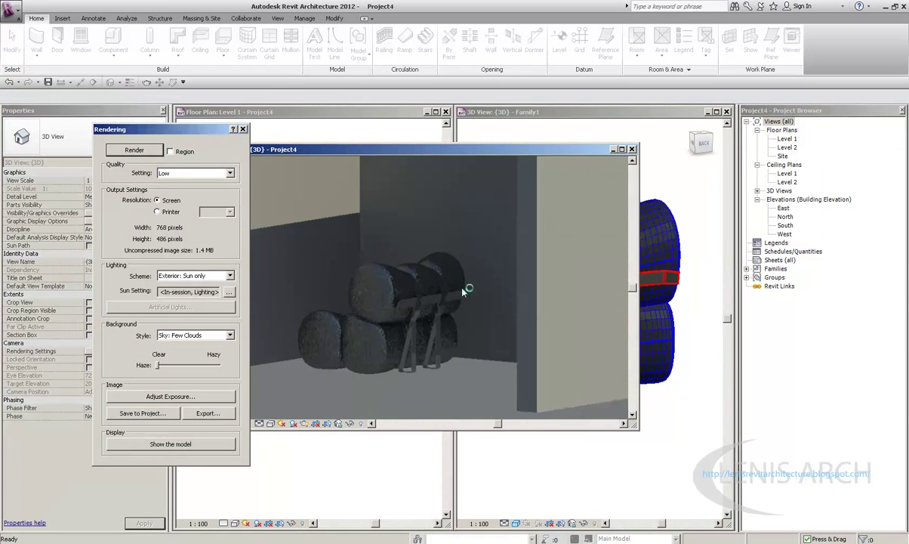
scroll(430, 280, up, 2)
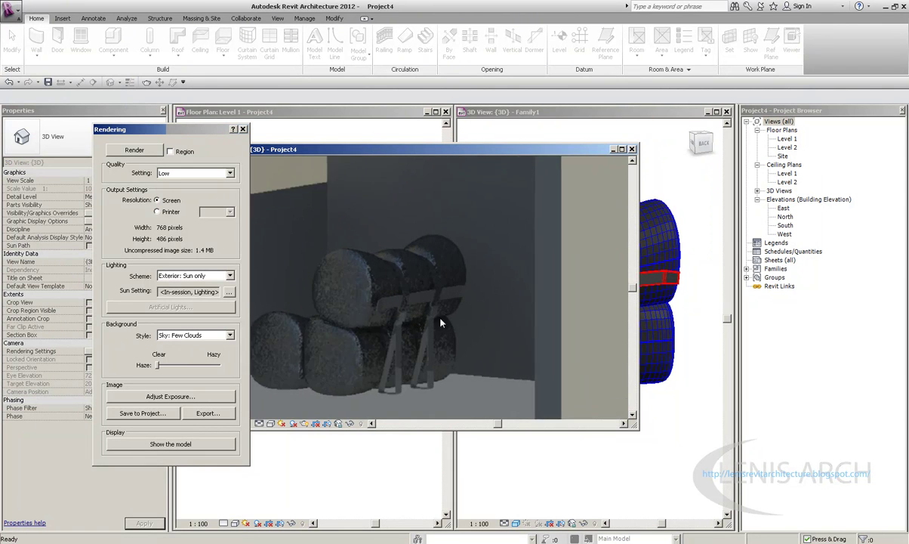
scroll(407, 282, up, 2)
scroll(466, 290, up, 1)
scroll(467, 289, down, 3)
middle_drag(446, 284, 386, 308)
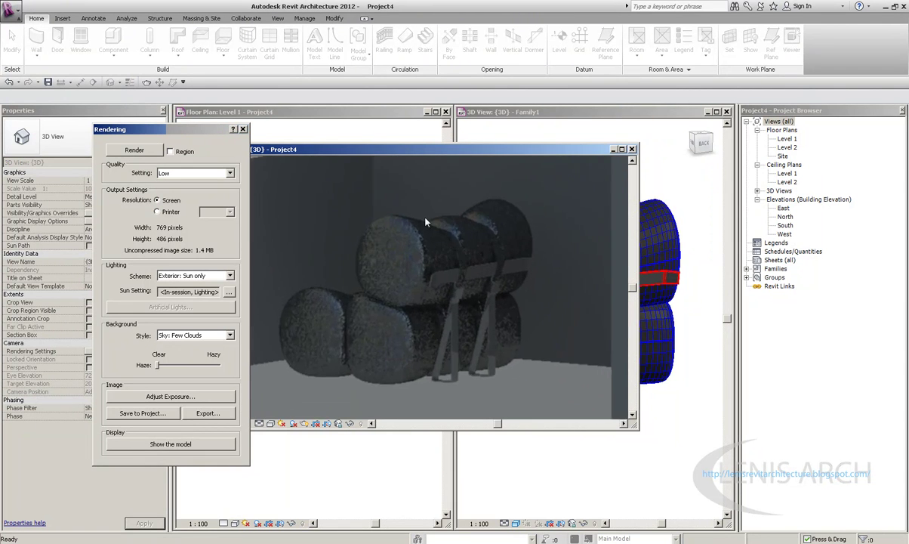
scroll(388, 306, up, 1)
scroll(400, 298, down, 2)
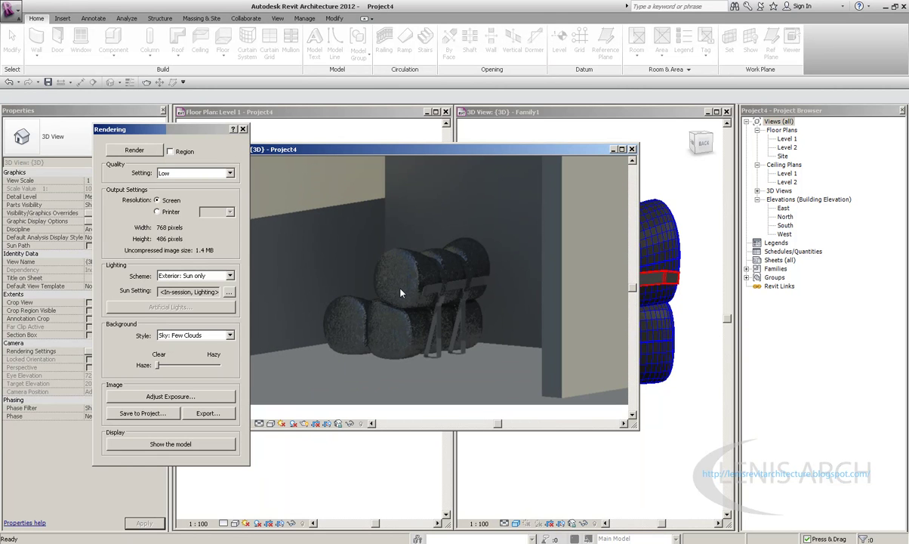
click(242, 129)
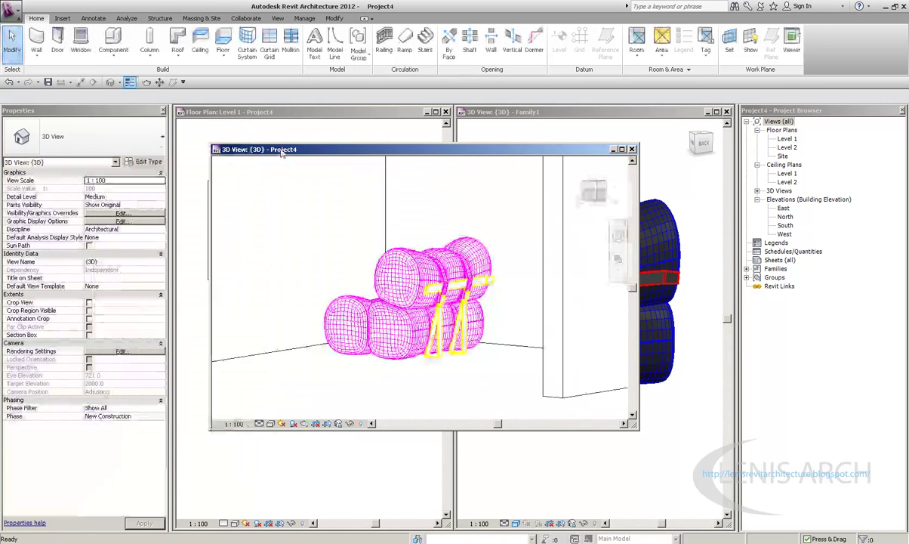
drag(249, 150, 430, 157)
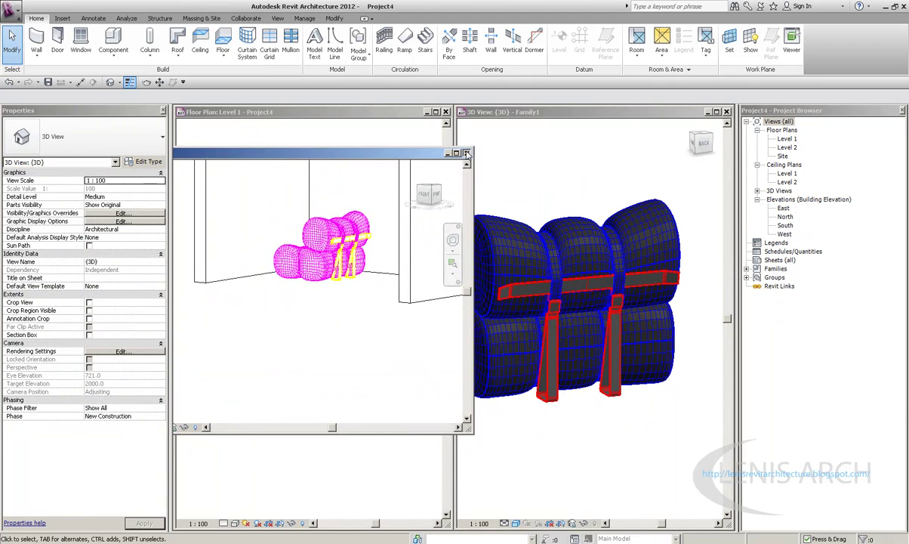
Step: Sketch a rectangular architectural floor slab covering the room on Level 1
click(466, 153)
click(224, 54)
click(226, 91)
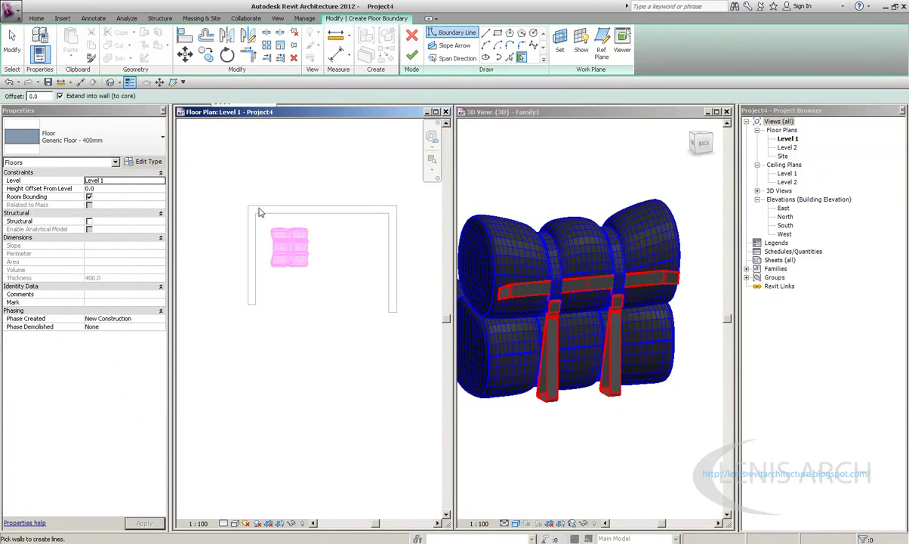
click(498, 33)
click(248, 205)
click(398, 313)
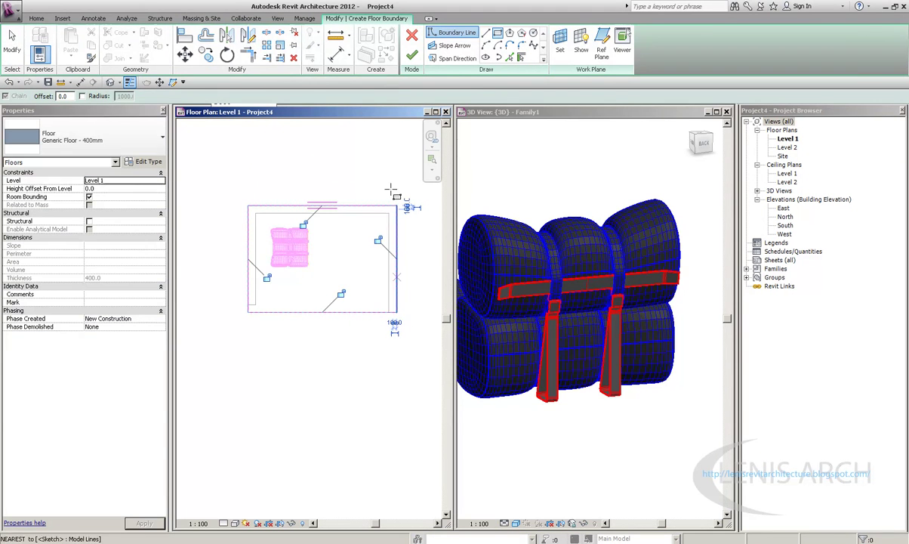
click(411, 54)
Step: Check the new floor in the 3D view by selecting and deselecting a wall
click(110, 83)
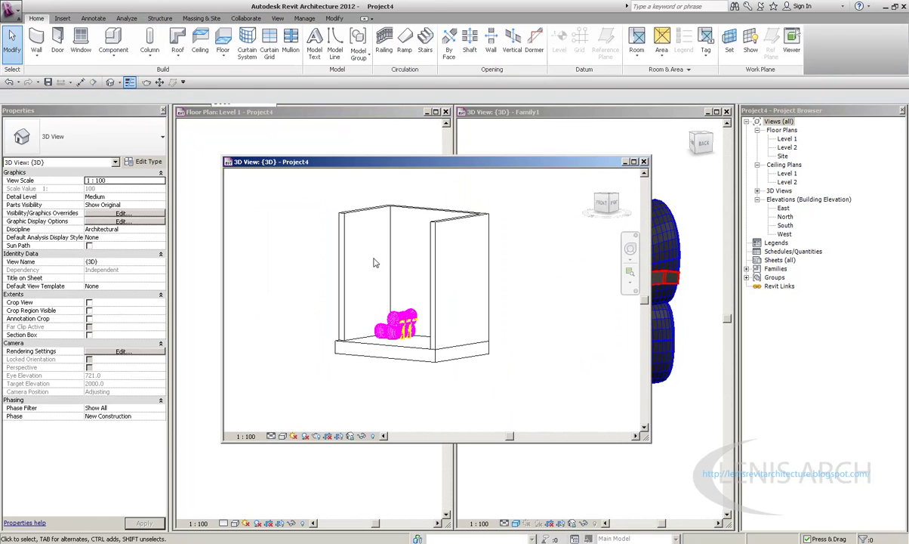
click(339, 216)
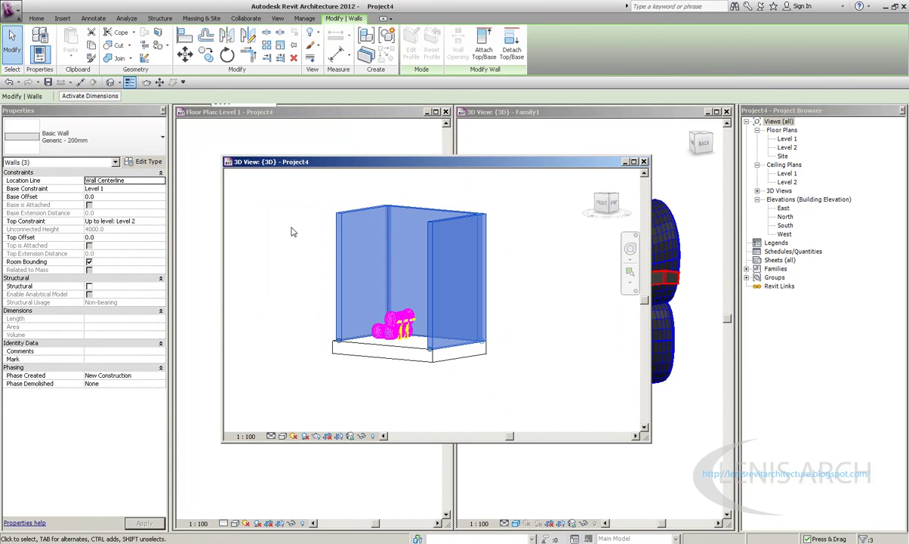
click(292, 229)
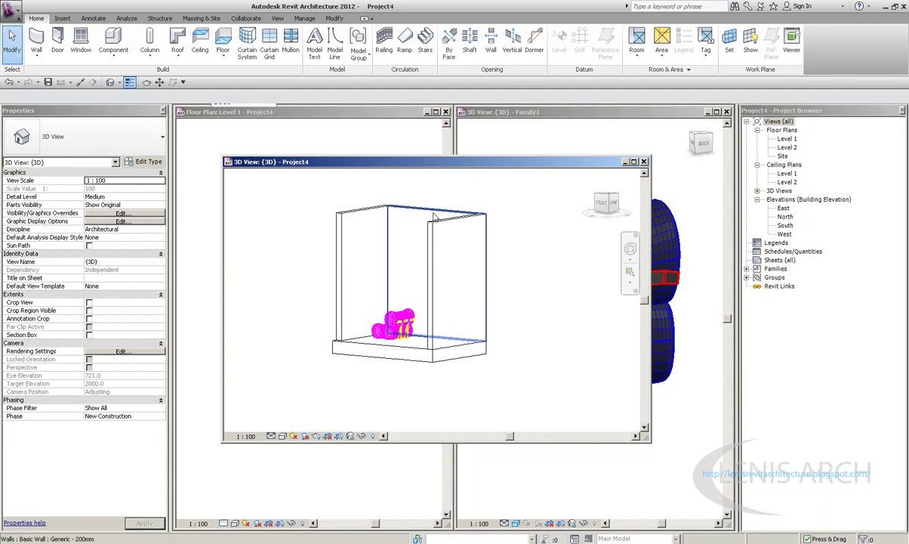
Step: Add a 3900 × 2800 Generic Floor - 400mm slab on Level 2, attaching the walls to it
double_click(785, 147)
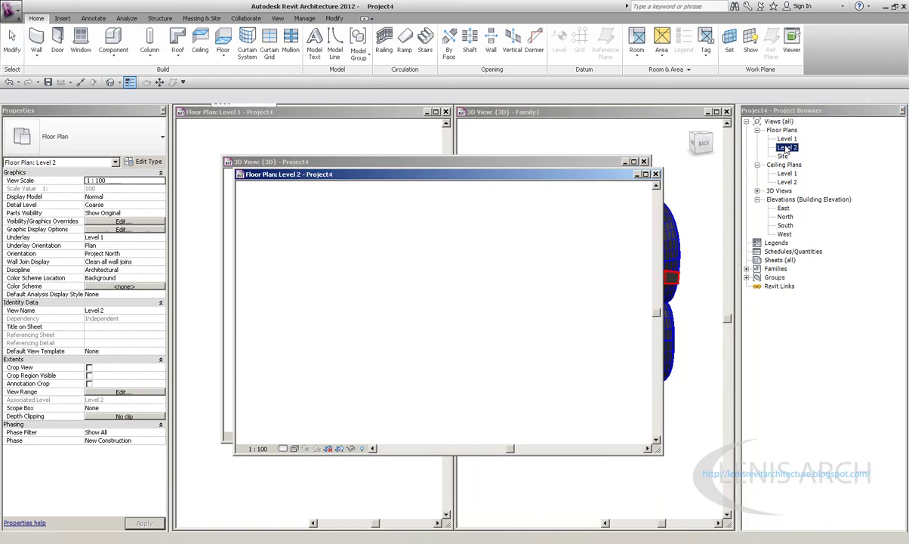
click(223, 60)
click(227, 86)
click(497, 32)
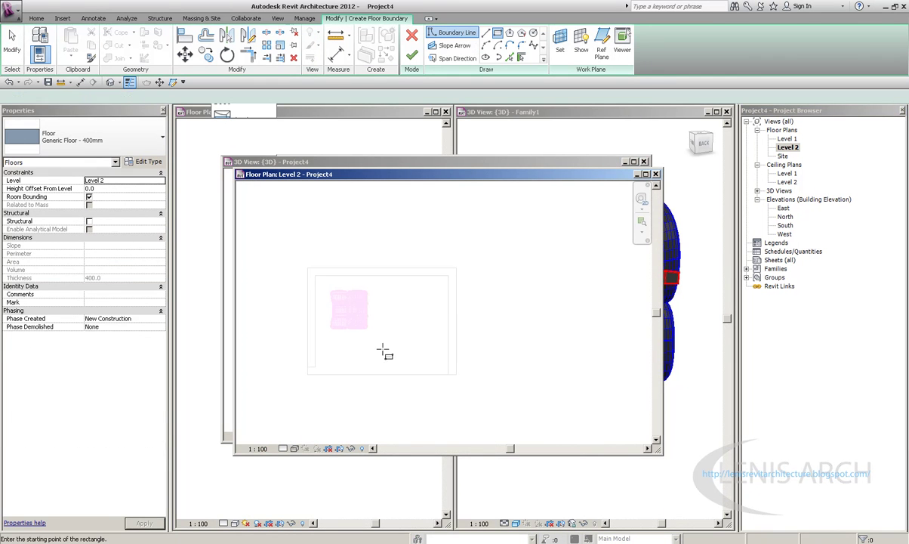
click(307, 268)
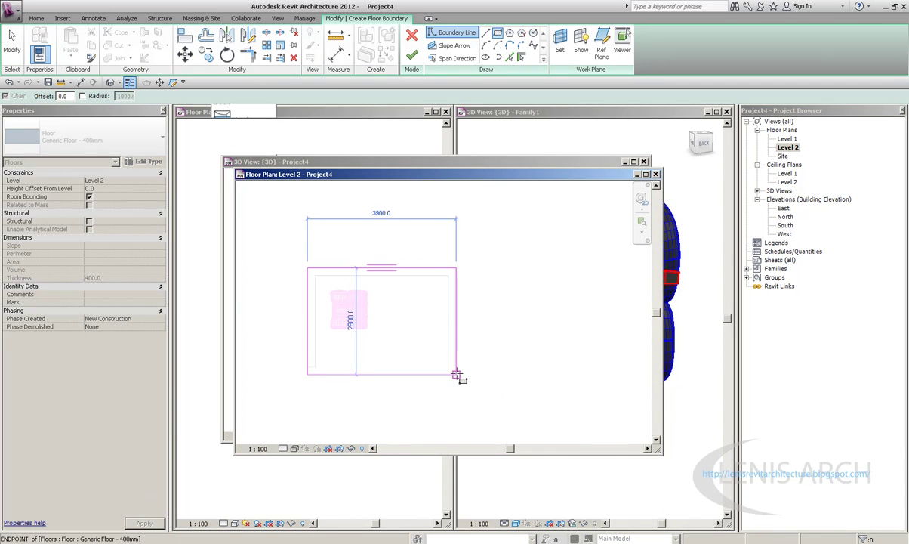
click(457, 382)
click(412, 55)
click(490, 309)
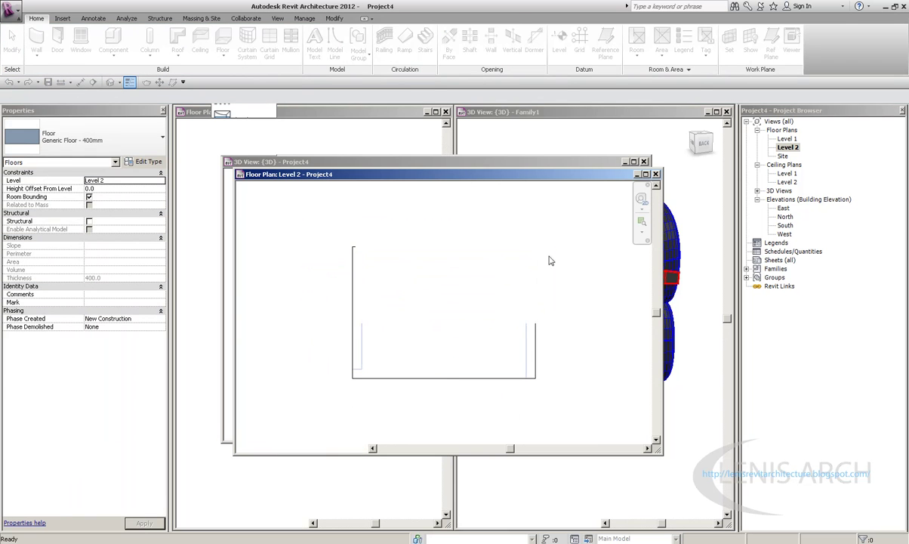
click(655, 174)
scroll(387, 329, up, 2)
scroll(387, 329, up, 4)
scroll(388, 329, up, 2)
Step: Render the 3D view at Low quality, inspect the darkly lit sofa, then close the view
click(146, 81)
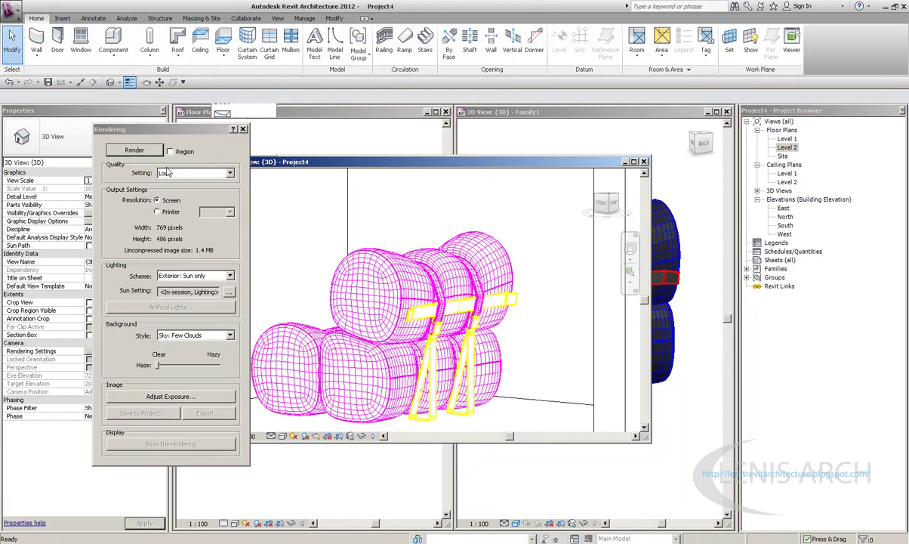
click(134, 150)
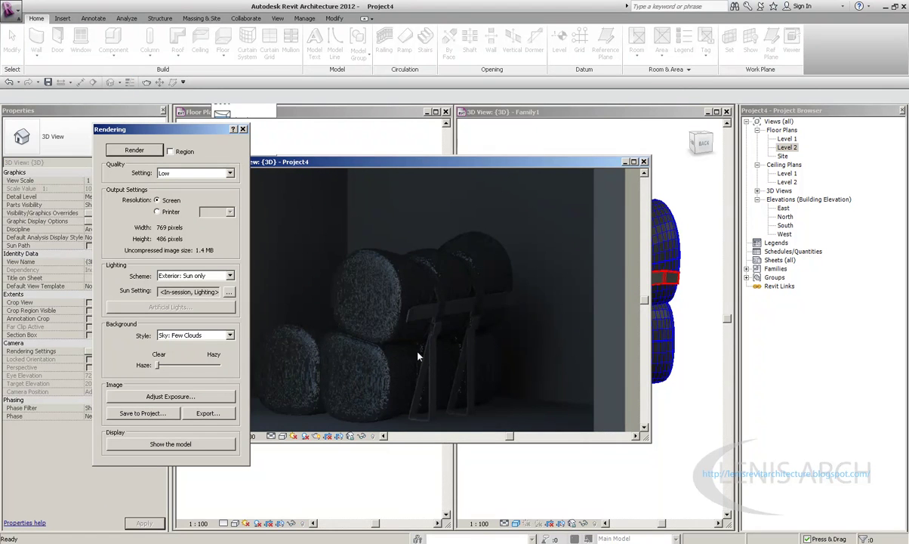
scroll(417, 355, up, 2)
scroll(381, 329, up, 1)
scroll(389, 361, up, 1)
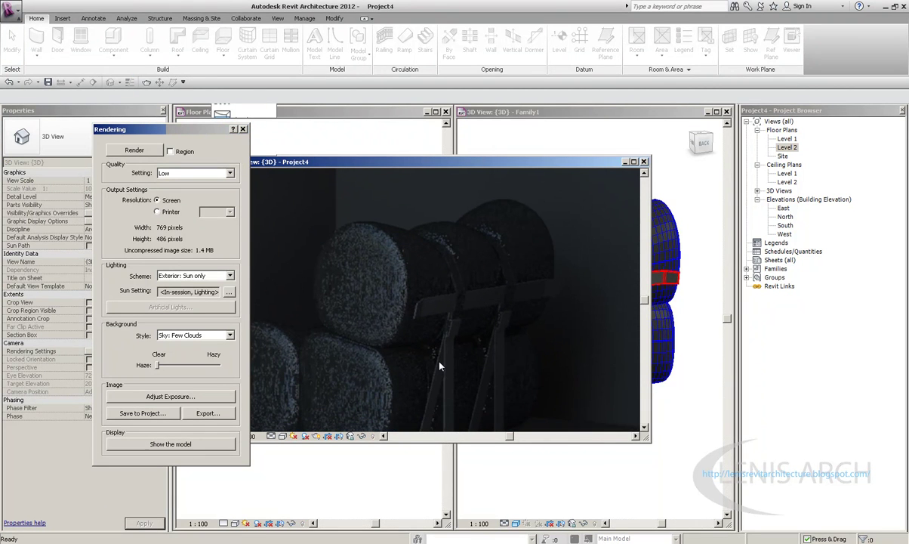
scroll(438, 361, down, 3)
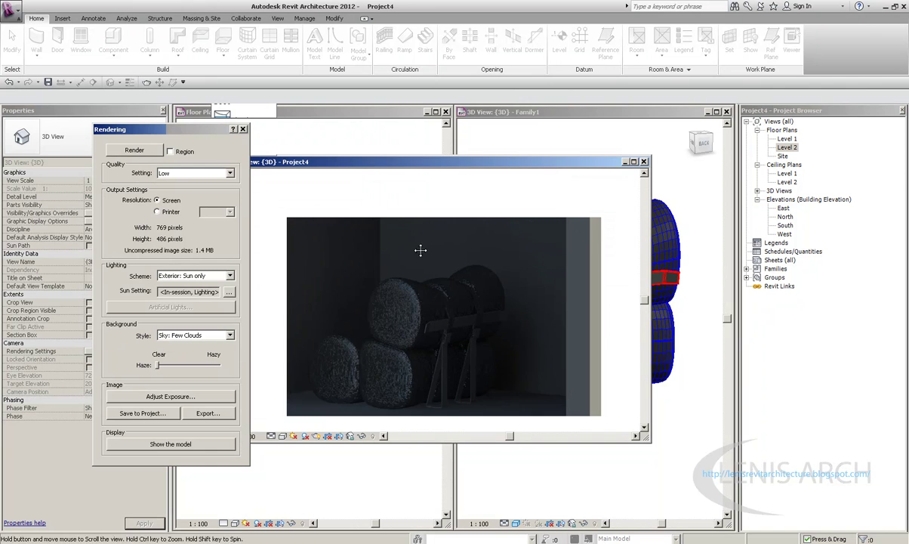
click(643, 162)
Step: In the sofa family's Object Styles, open the COUCH layer's Cuero material appearance settings
click(551, 216)
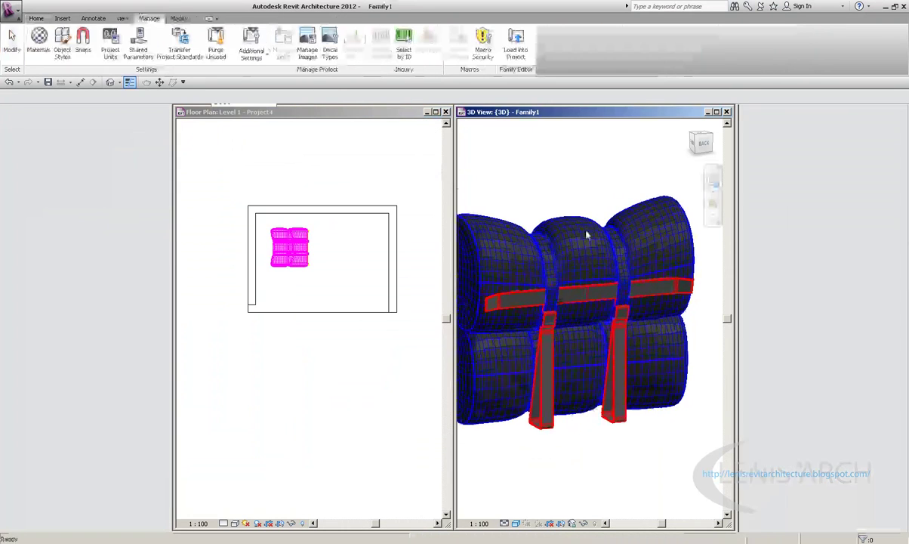
click(63, 41)
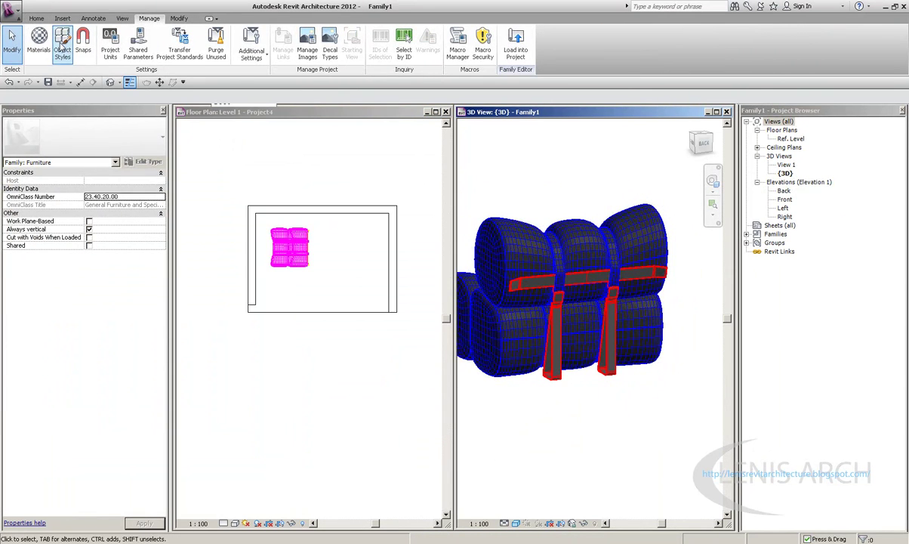
click(371, 157)
click(298, 223)
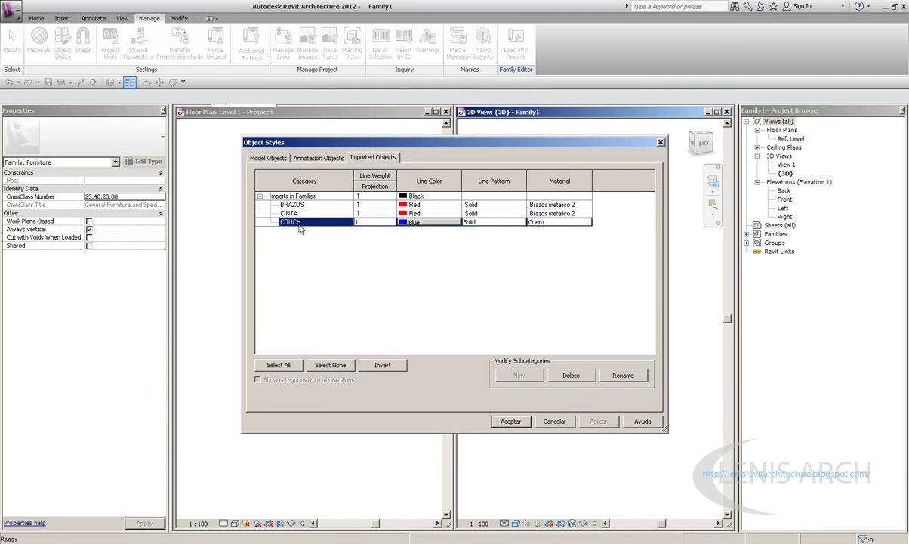
click(554, 221)
click(585, 221)
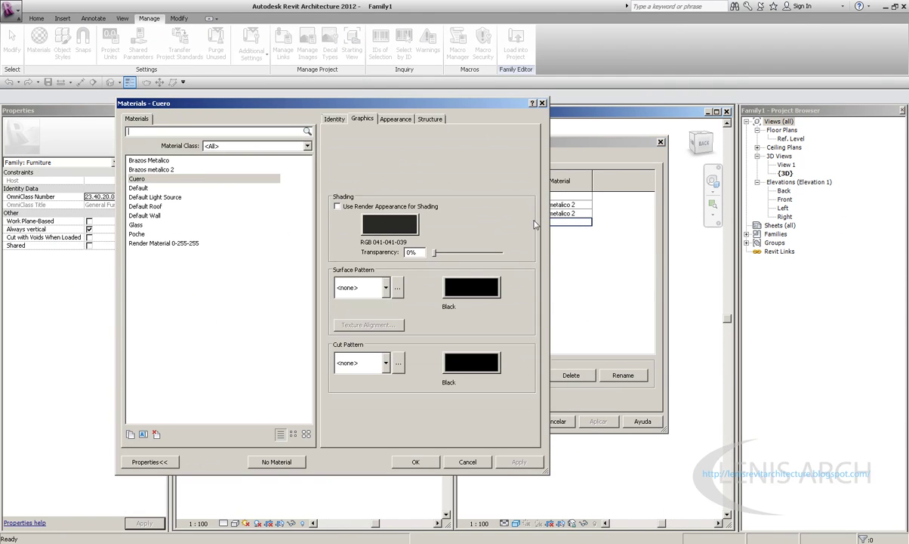
click(142, 179)
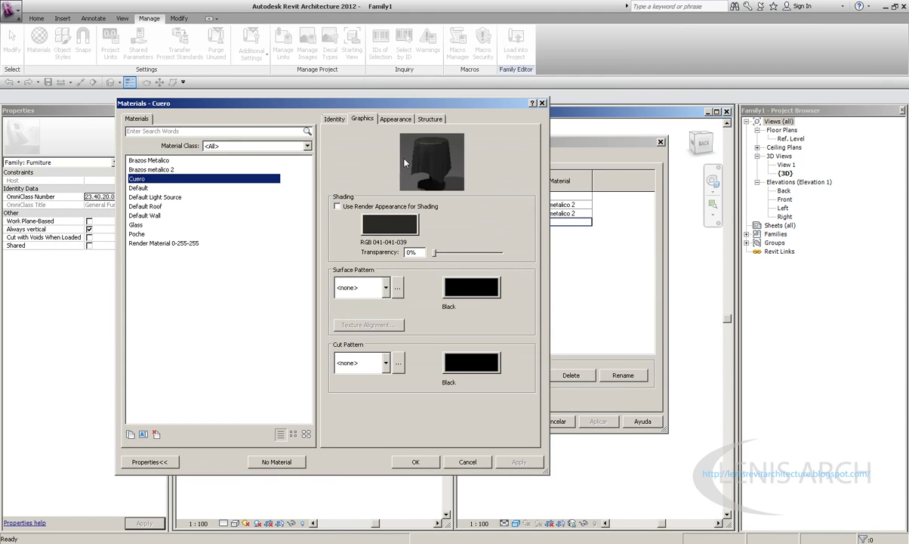
click(395, 119)
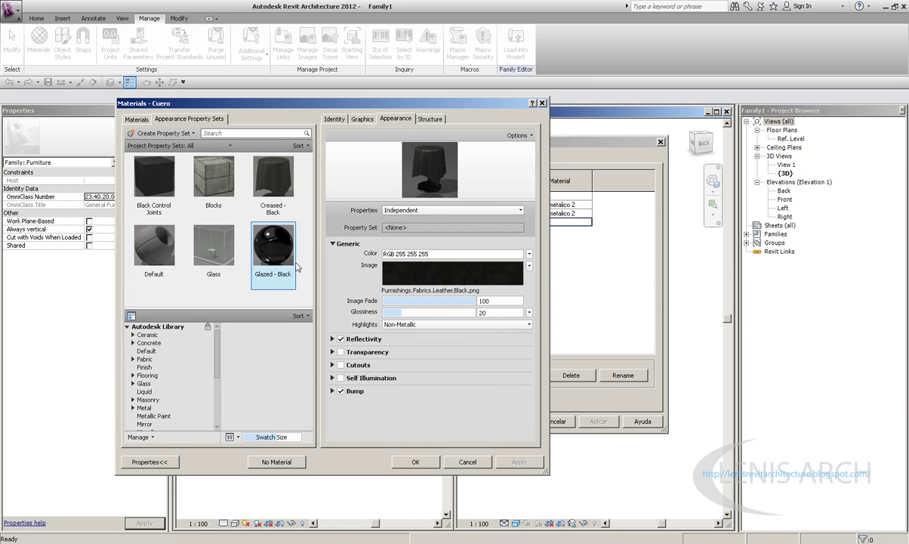
Step: Duplicate the Creased - Black appearance and clear its name for renaming
right_click(279, 198)
click(300, 202)
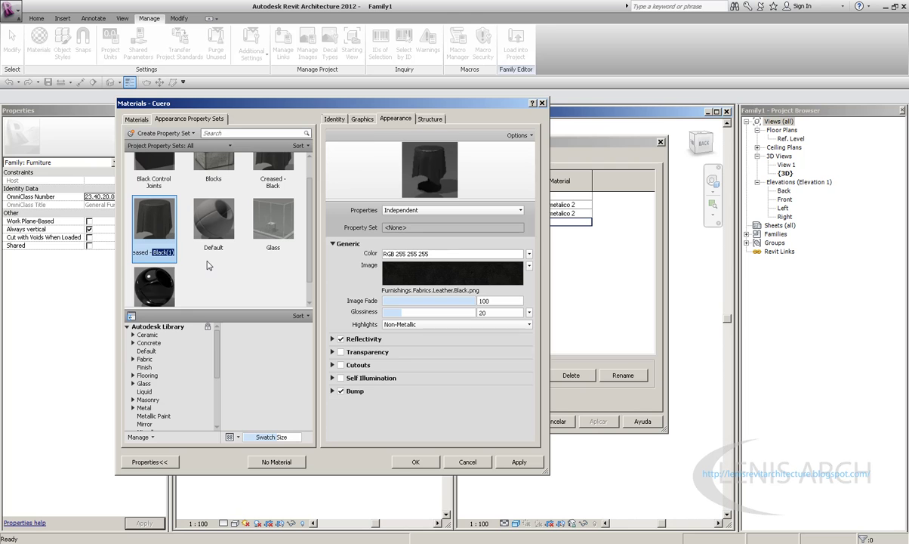
key(BackSpace)
key(BackSpace)
key(BackSpace)
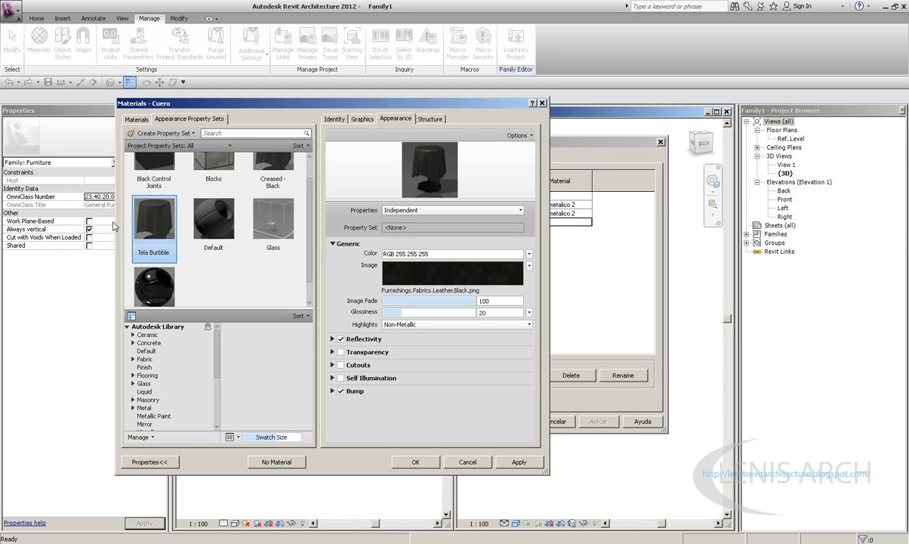
Step: Apply Cuero to COUCH, then rename its Creased - Black(1) appearance set to Teal Burbble
key(Return)
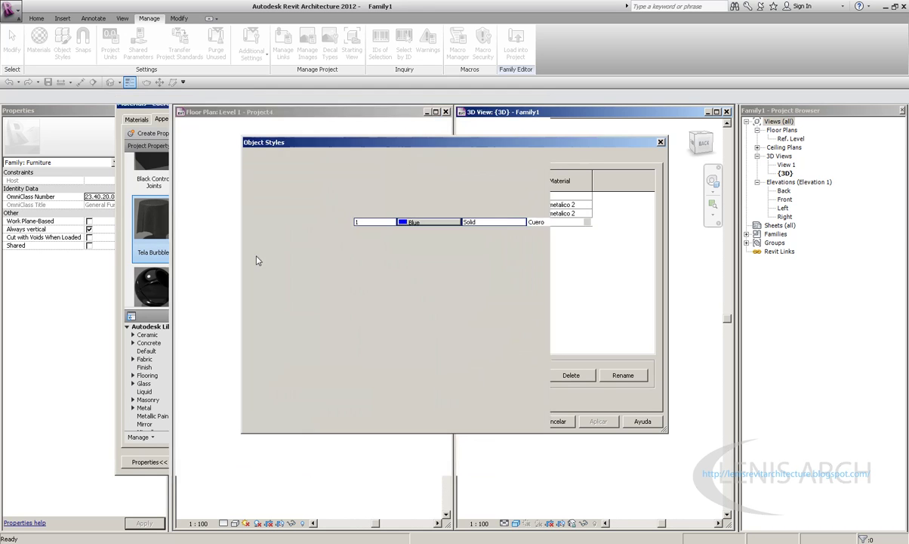
click(586, 222)
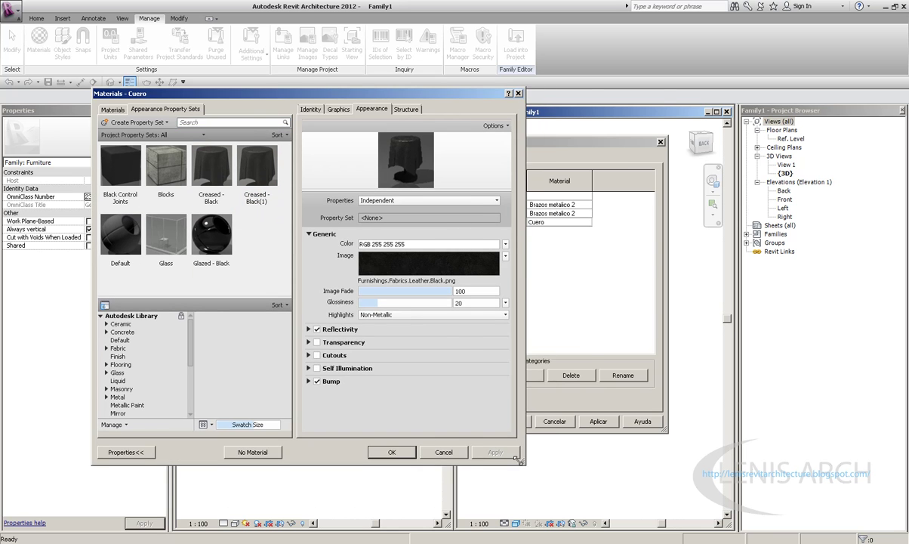
drag(519, 459, 662, 484)
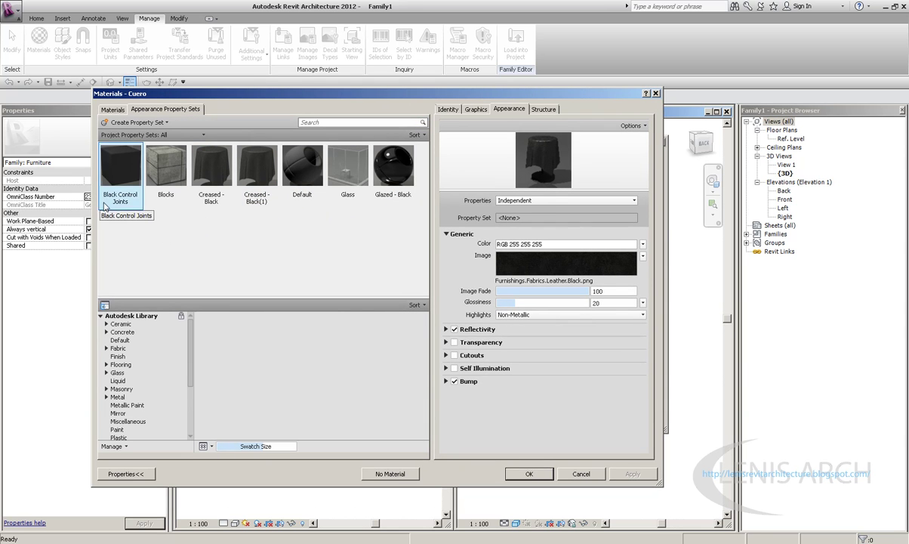
right_click(252, 199)
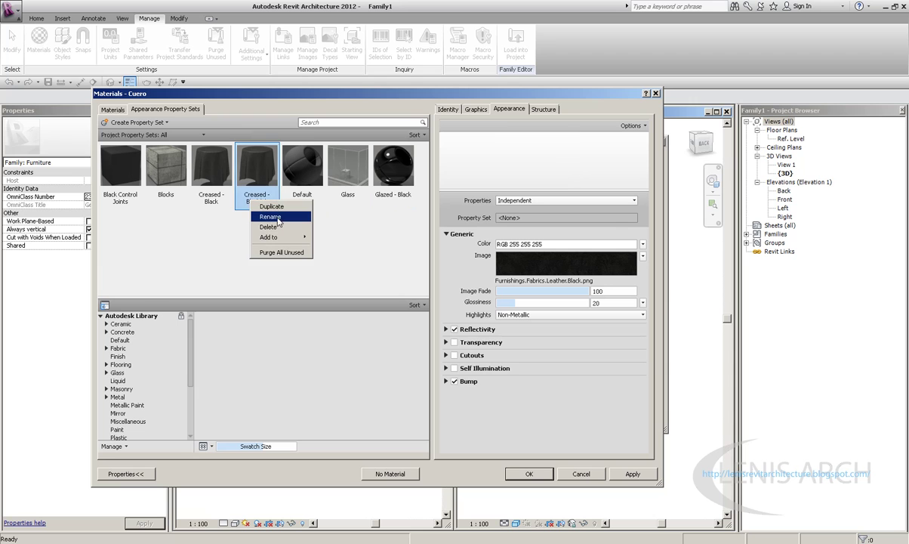
click(276, 218)
text(Teal Burbble)
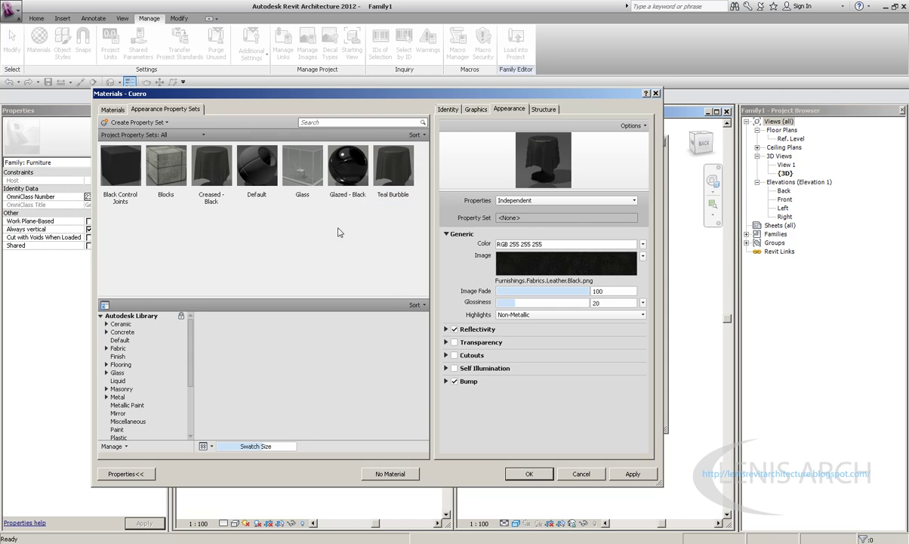
Step: Open the leather texture's source file browser and point it at the Desktop (Escritorio)
click(573, 269)
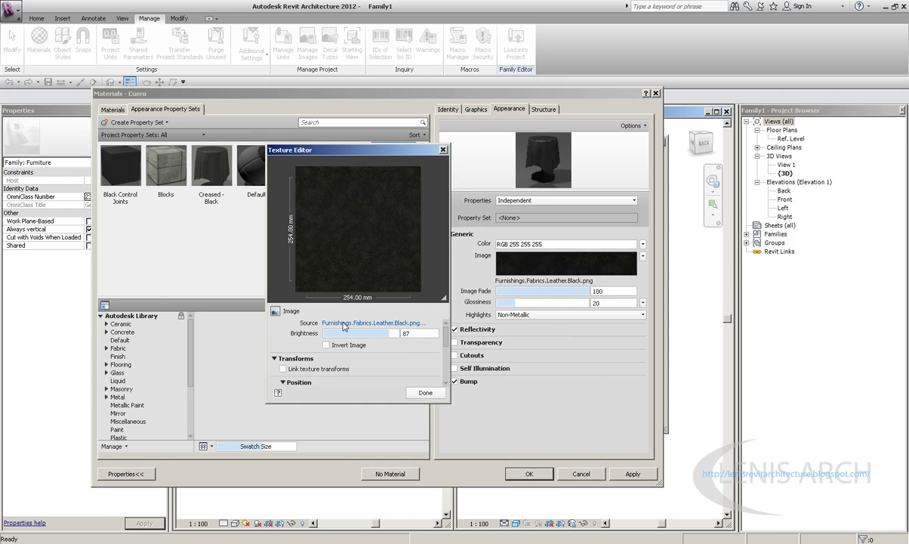
click(343, 324)
click(320, 169)
click(347, 180)
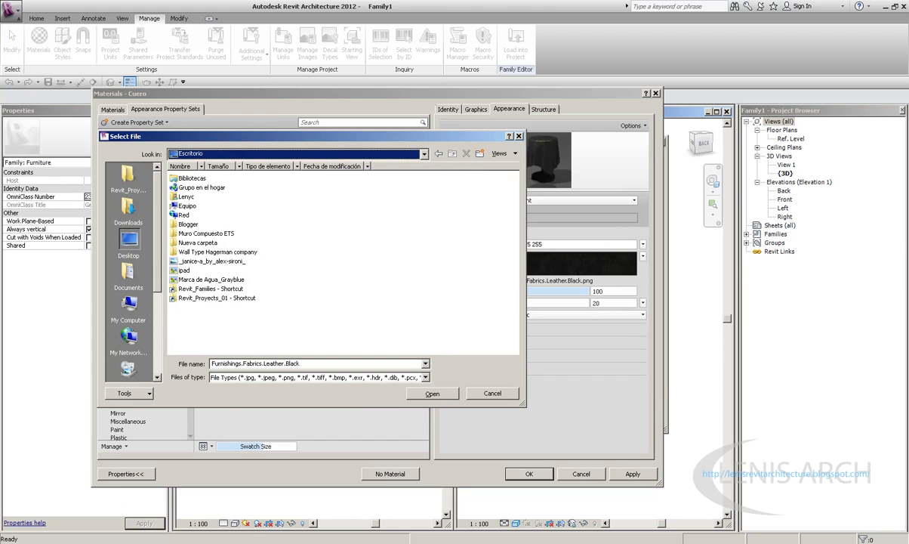
Step: Dismiss the Internet Explorer welcome prompt and close the Help window
right_click(218, 535)
click(218, 533)
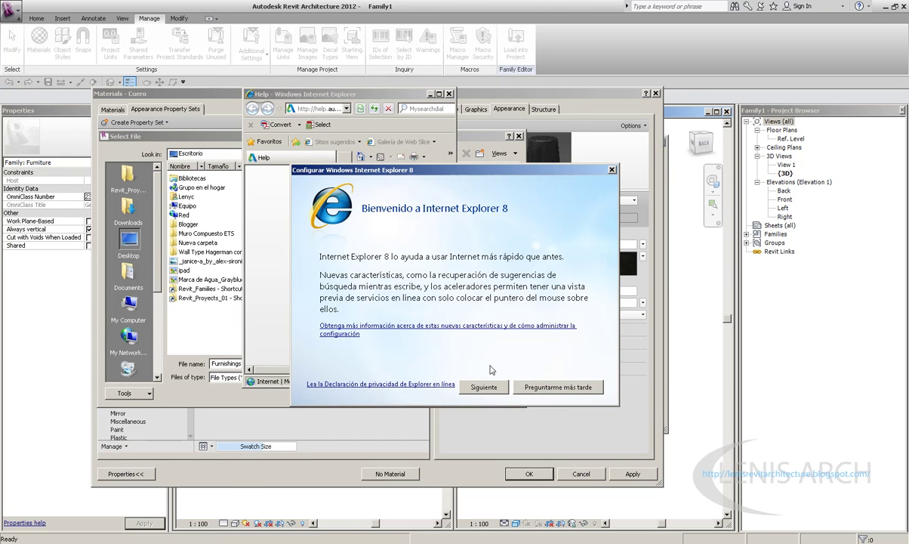
click(551, 387)
click(448, 94)
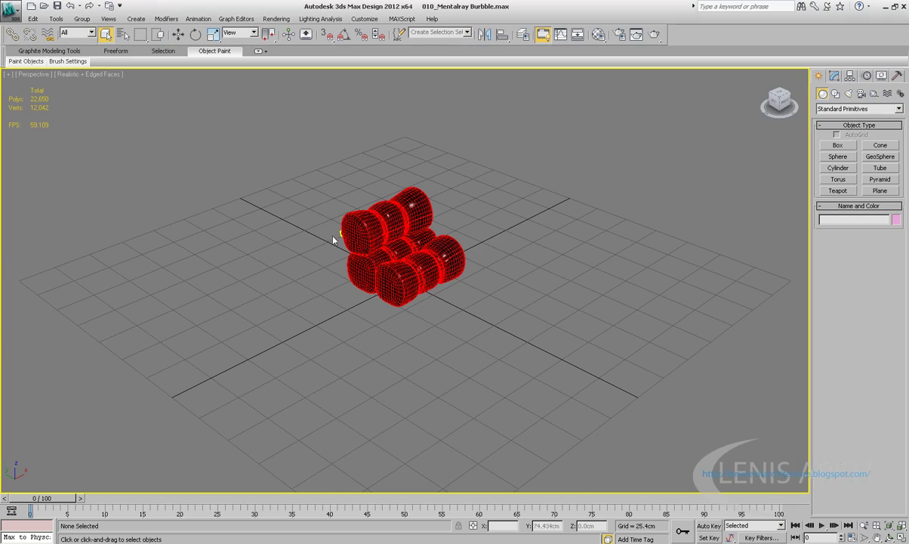
Step: Orbit the perspective view to look at the Burbble chair from lower down
scroll(332, 240, up, 5)
scroll(392, 212, down, 5)
mouse_move(391, 213)
alt+middle_down()
mouse_move(474, 273)
mouse_move(579, 281)
alt+middle_up()
scroll(473, 273, up, 3)
scroll(473, 274, down, 3)
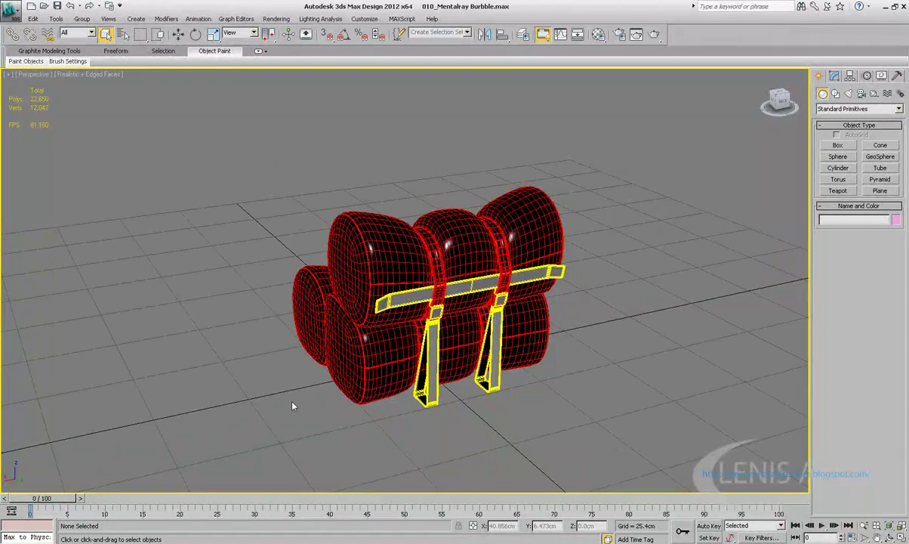
Step: Open the Material Editor with M and select the chair's multi-material sample slot
click(597, 33)
click(516, 94)
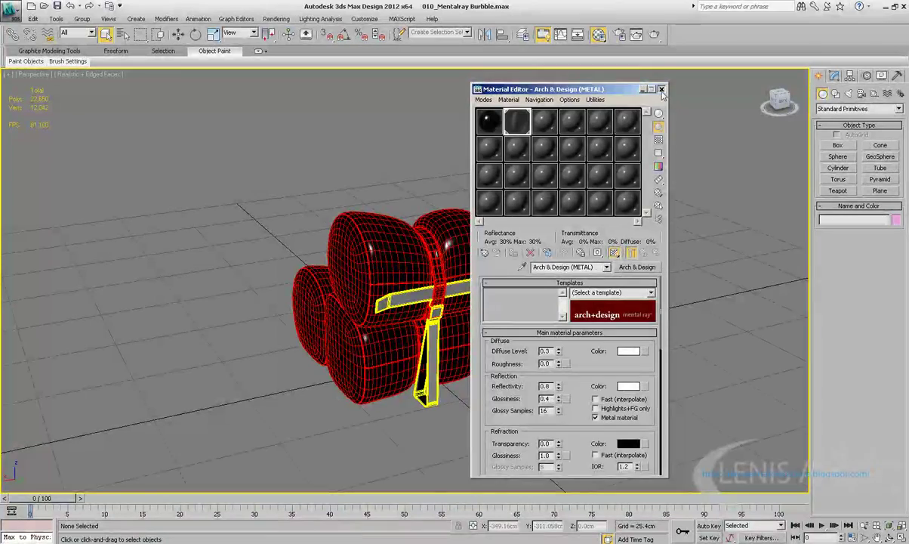
click(661, 89)
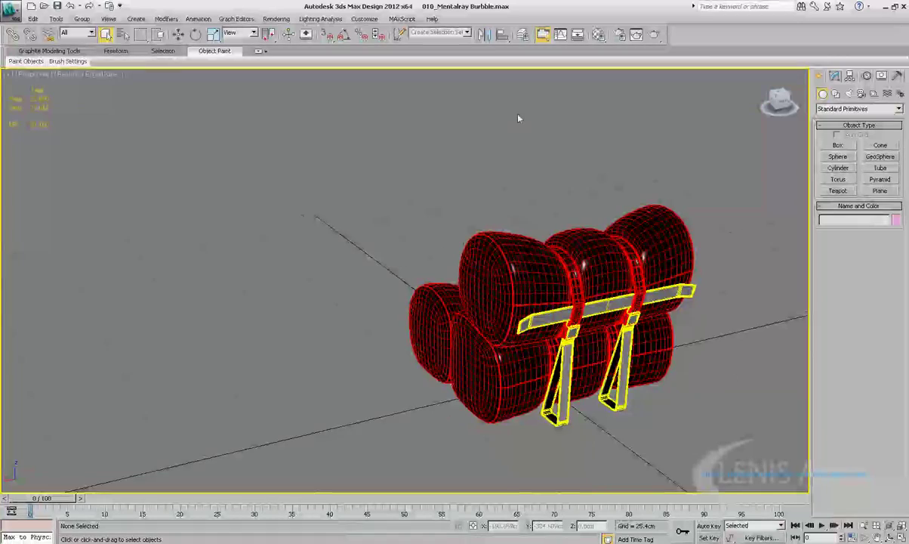
key(m)
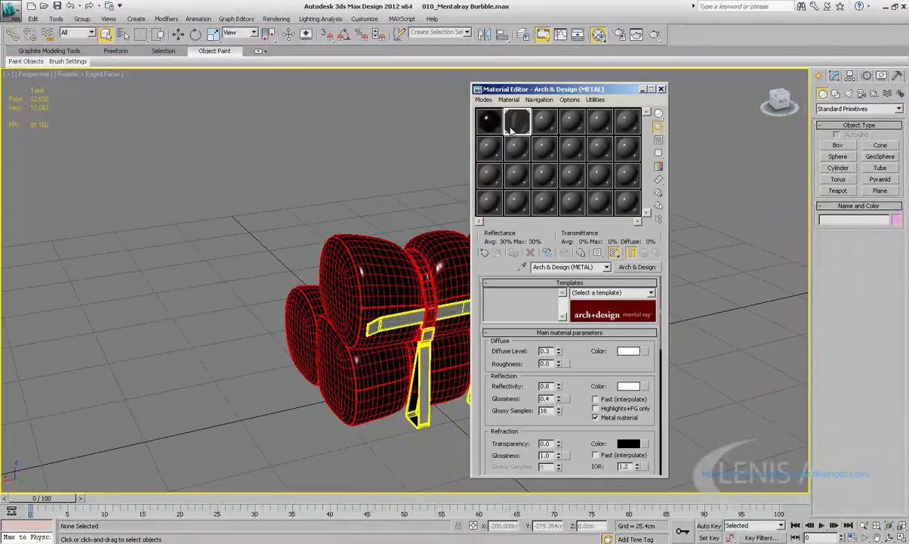
click(489, 120)
Step: Open the AM121_010 sub-material's Reflection Glossiness bitmap, AM121_010_Leather_Bump.jpg, from General Maps
click(572, 336)
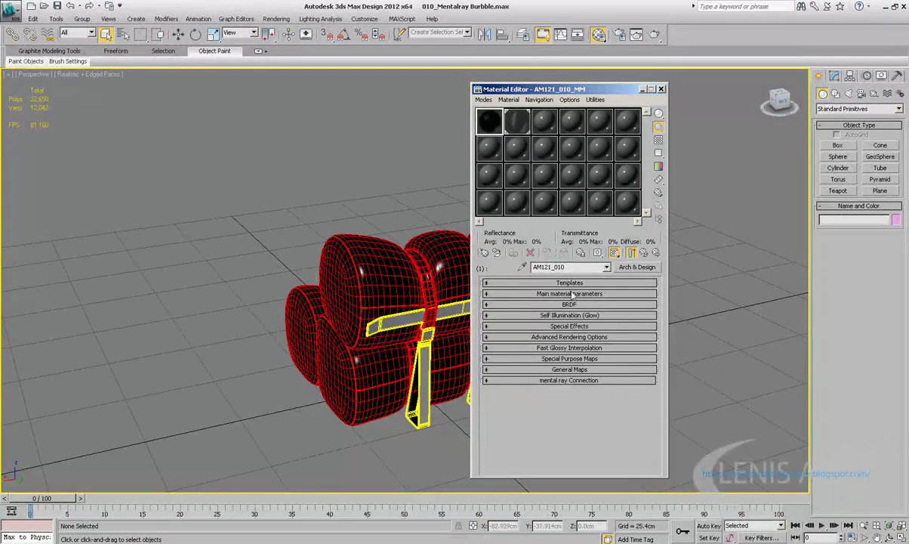
click(567, 269)
click(566, 371)
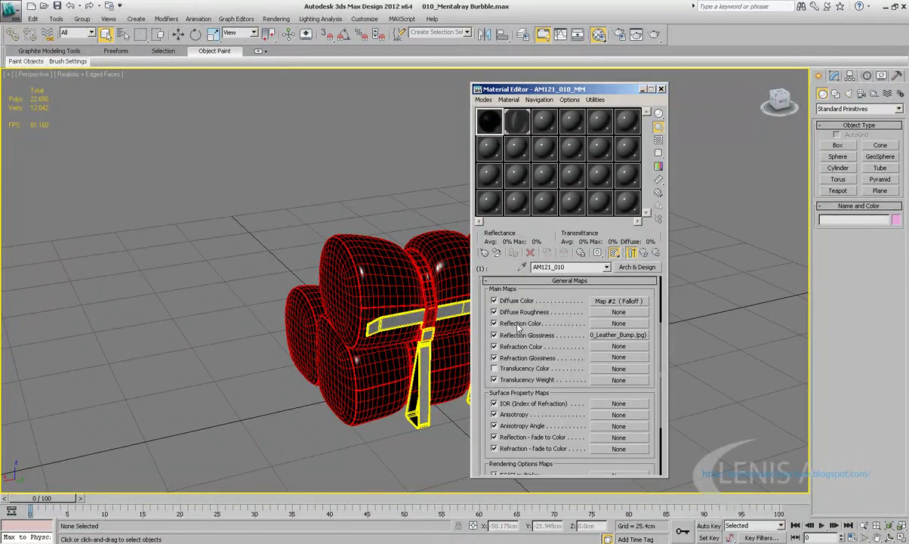
double_click(549, 267)
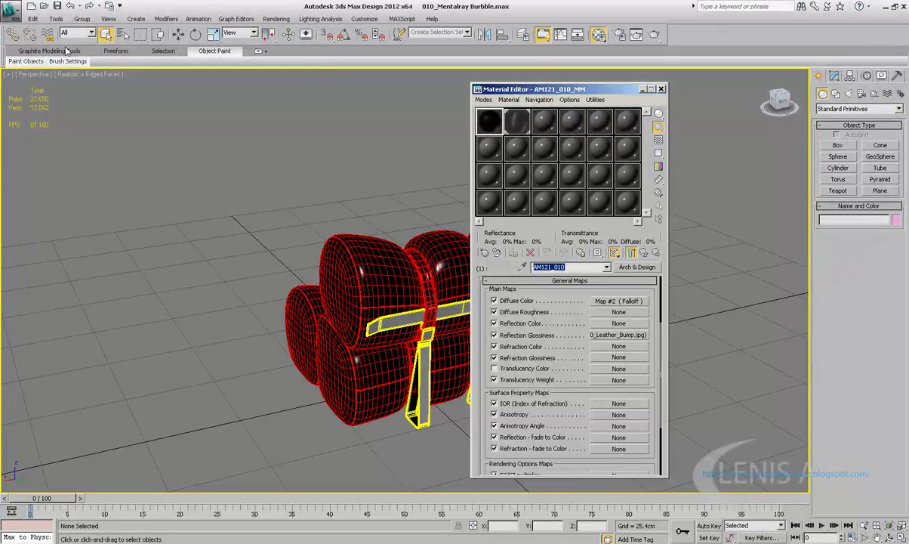
click(70, 6)
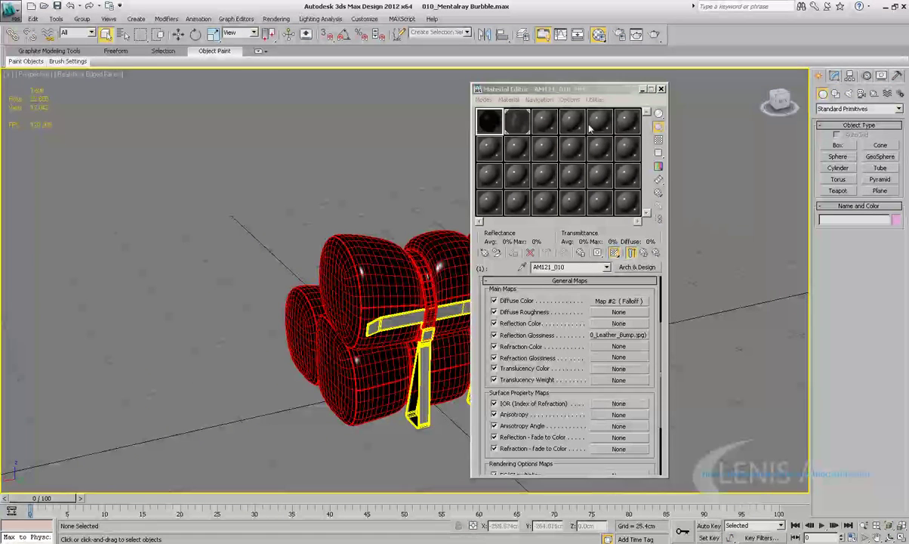
click(601, 269)
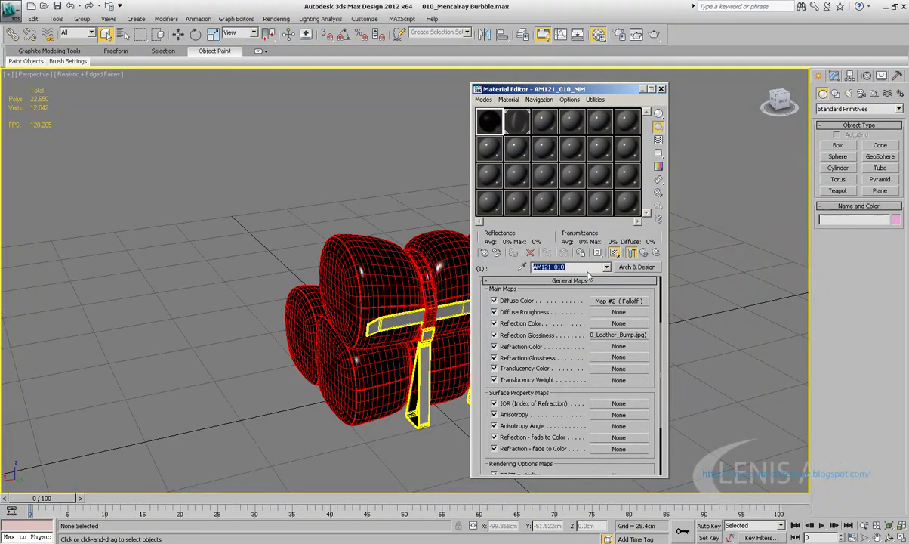
click(618, 334)
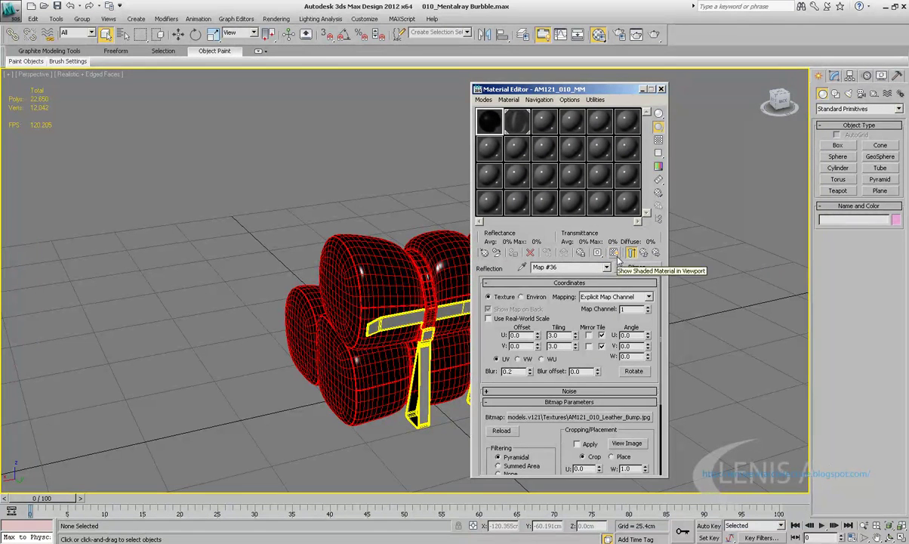
drag(551, 89, 440, 16)
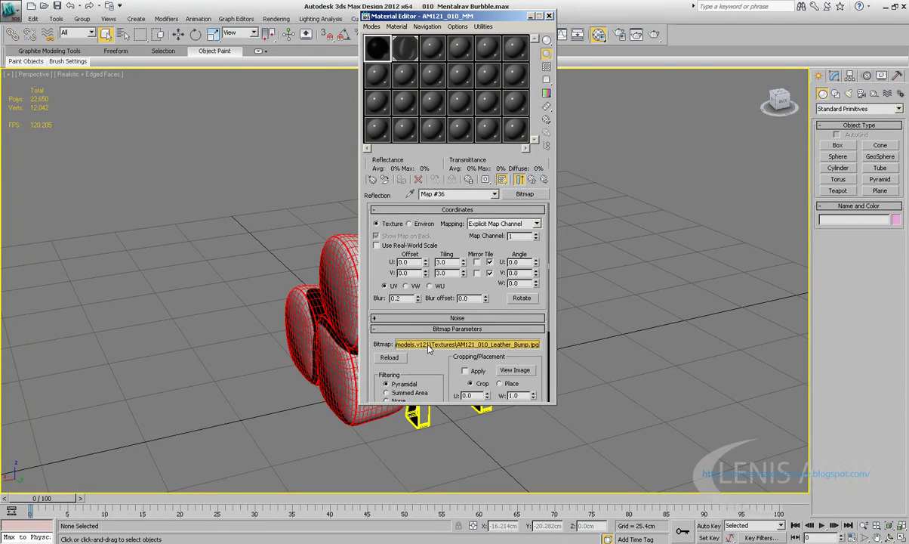
scroll(327, 363, up, 5)
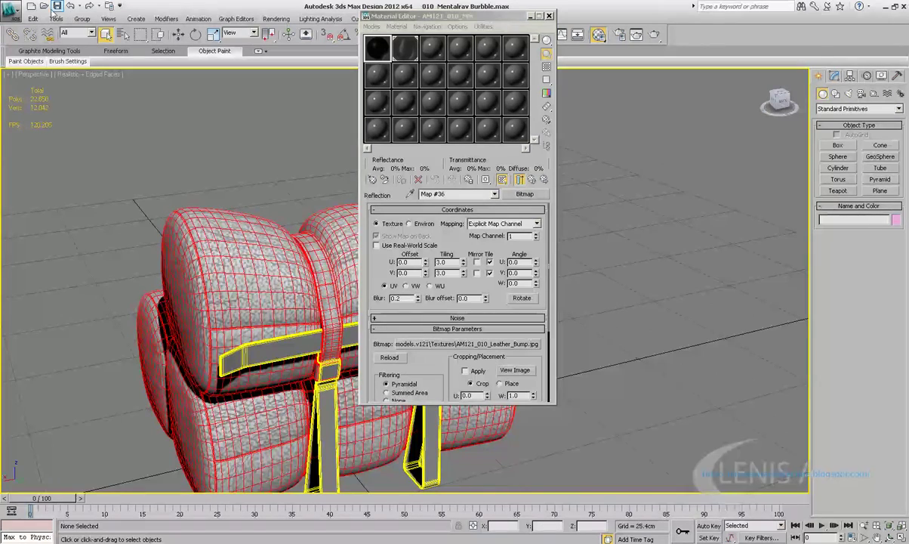
Step: Copy the bump texture file name AM121_010_Leather_Bump from the bitmap file browser
click(514, 343)
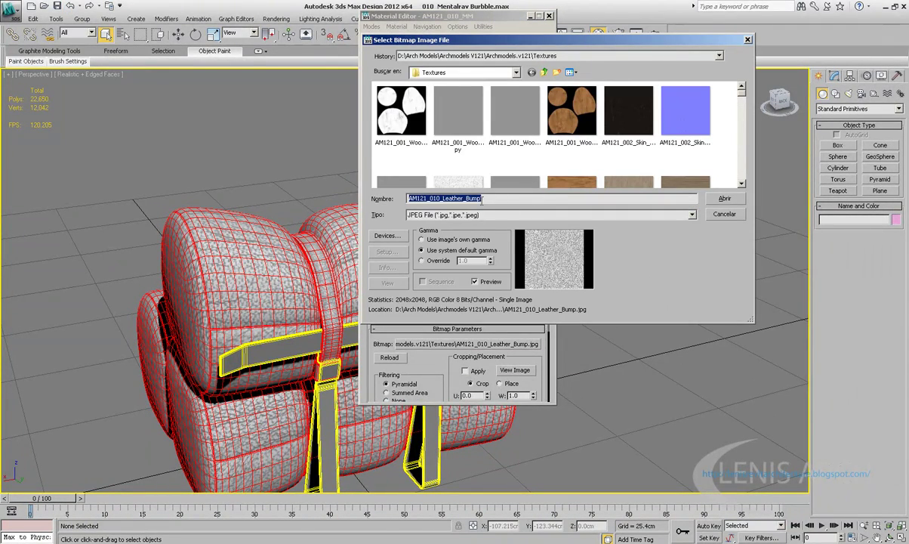
click(476, 198)
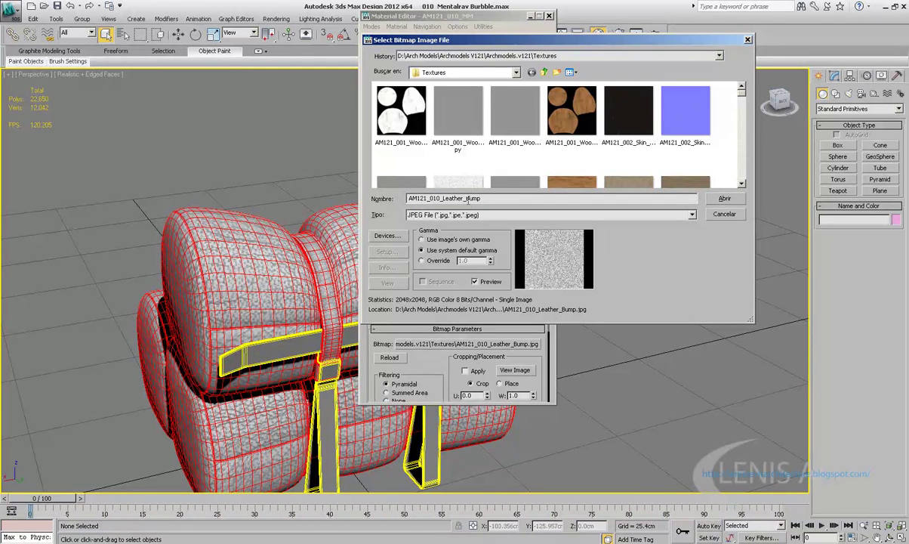
double_click(468, 198)
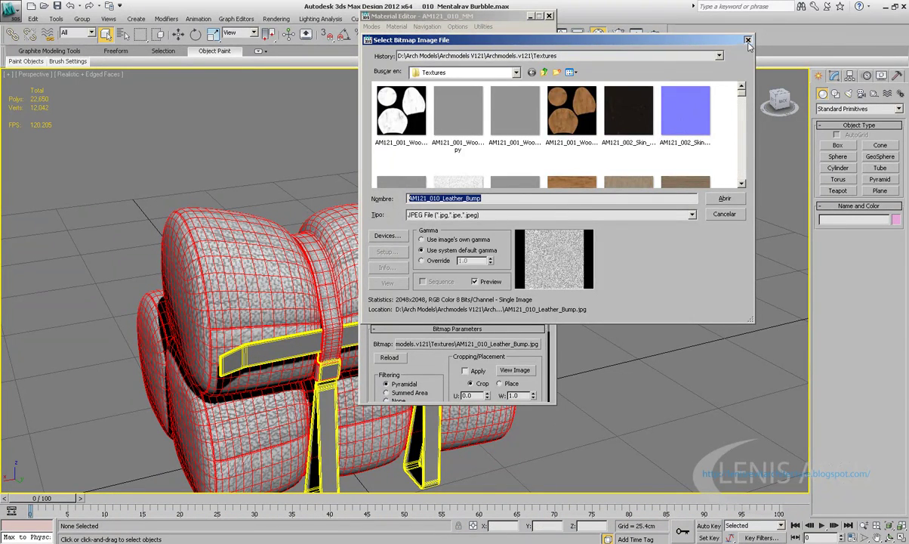
click(747, 41)
click(461, 343)
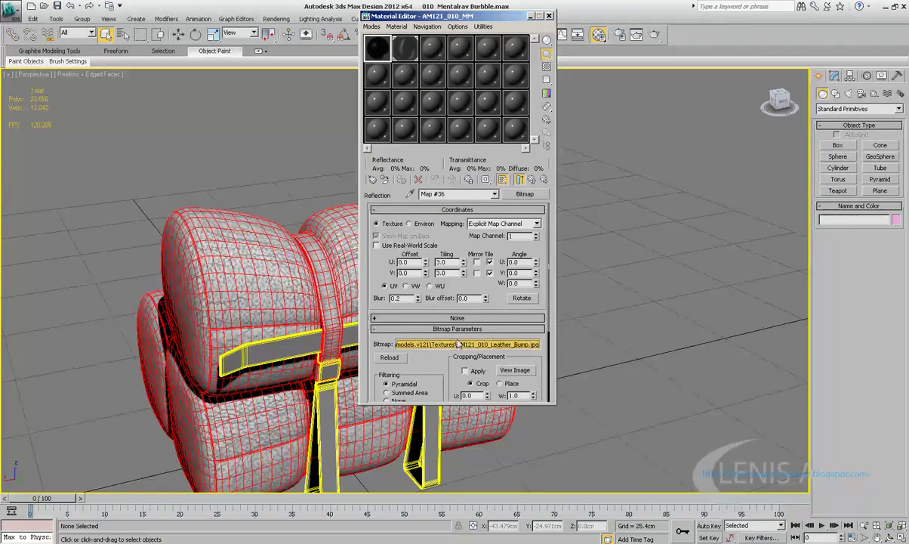
right_click(488, 200)
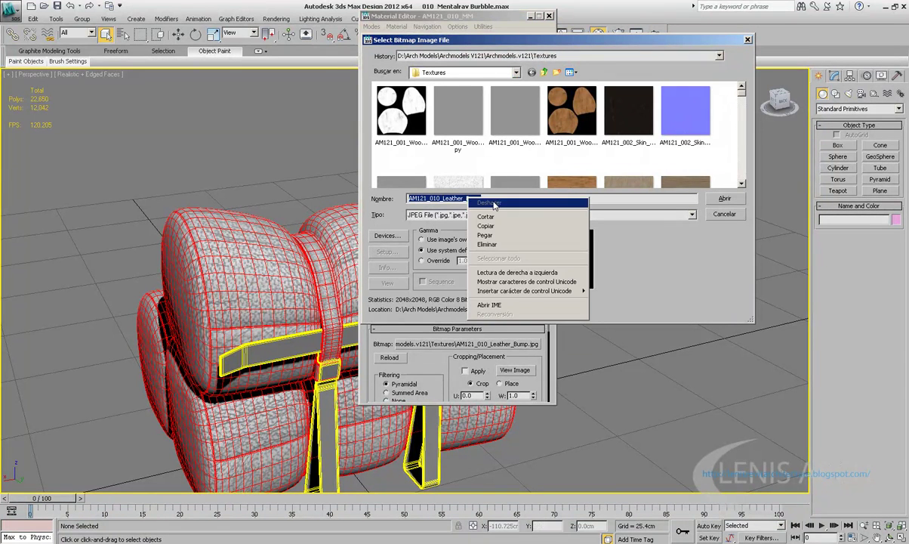
click(470, 217)
click(98, 542)
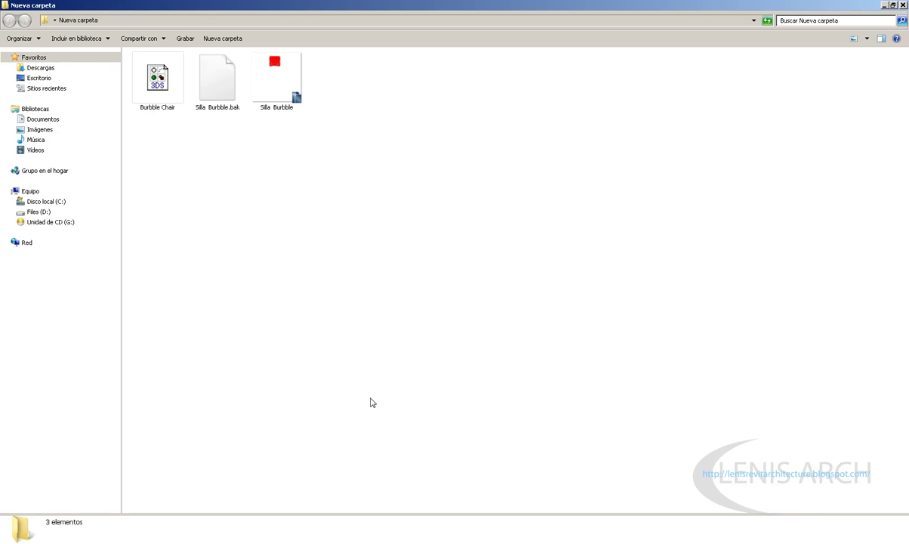
Step: Create a new References folder and paste the AM121_010_Leather_Bump texture into it
right_click(378, 373)
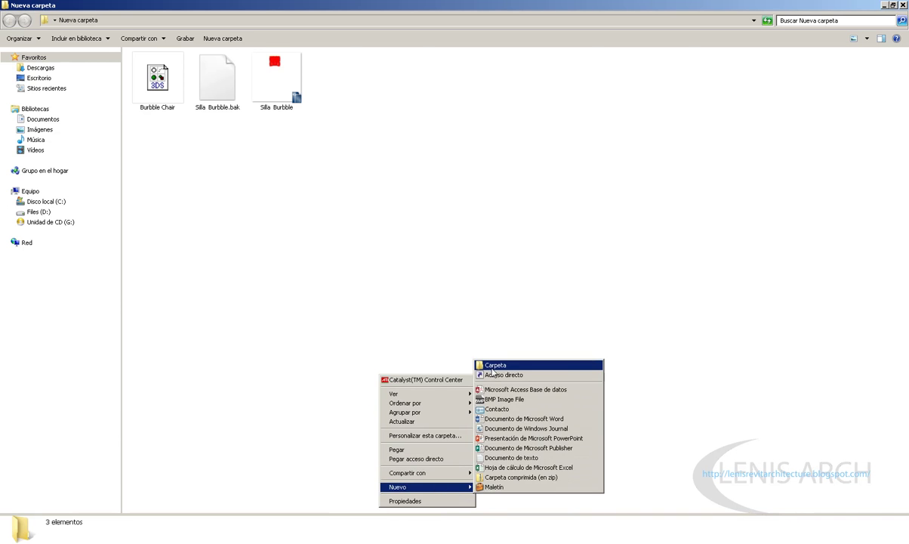
click(491, 366)
text(References)
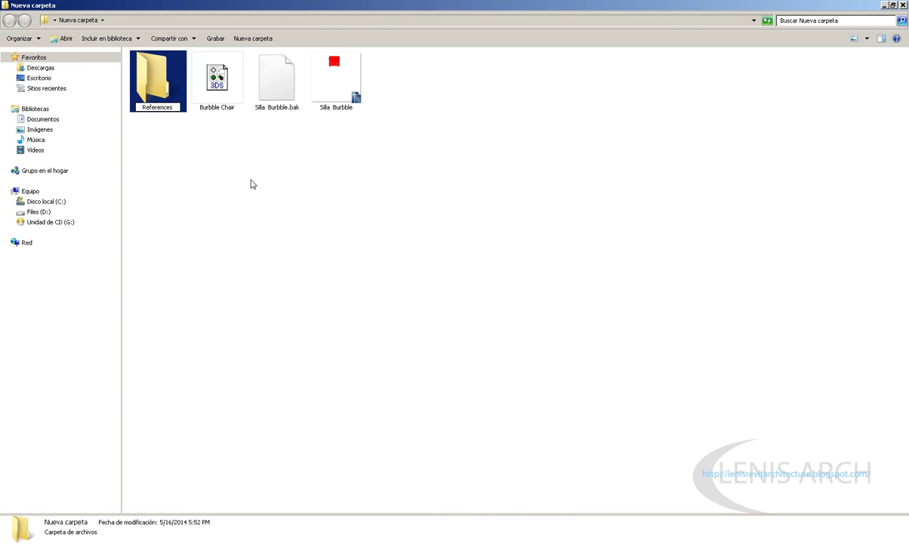
key(Return)
key(Return)
key(ctrl+v)
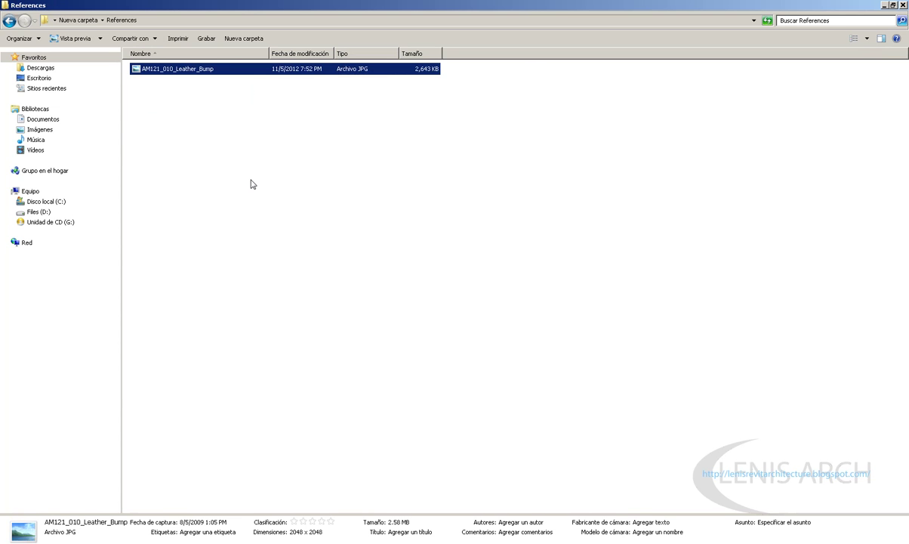
Step: Show the leather texture in the Preview pane as a Large Icons thumbnail
click(881, 38)
click(867, 37)
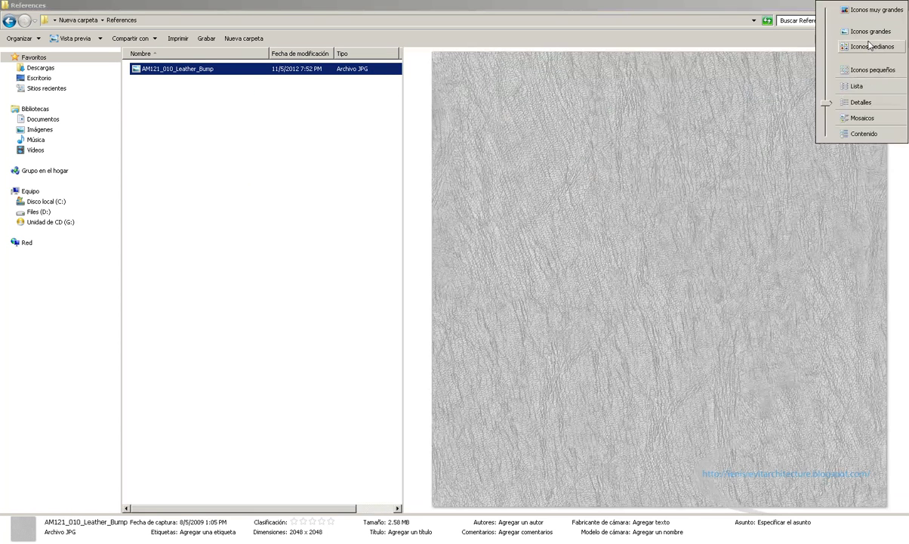
click(819, 30)
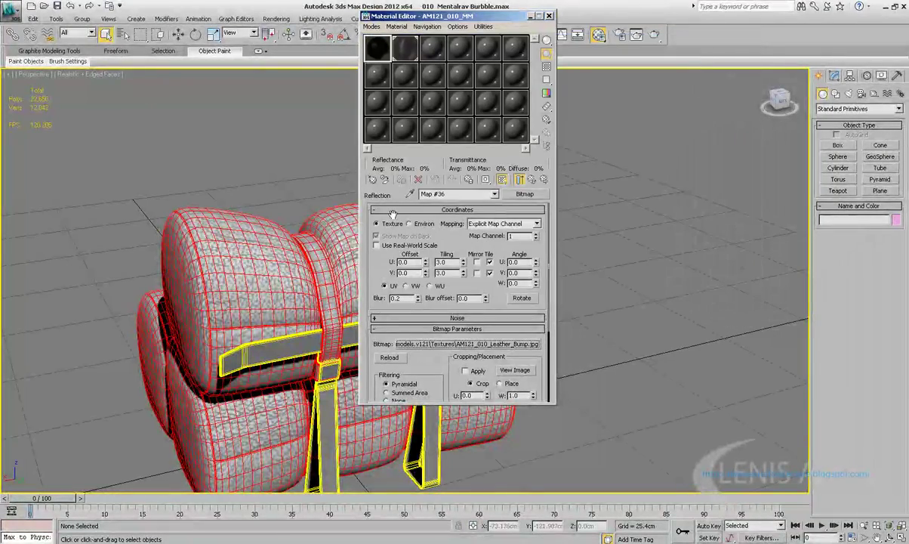
Step: Reset 3ds Max without saving, then start reopening 010_Mentalray Burbble.max
click(549, 16)
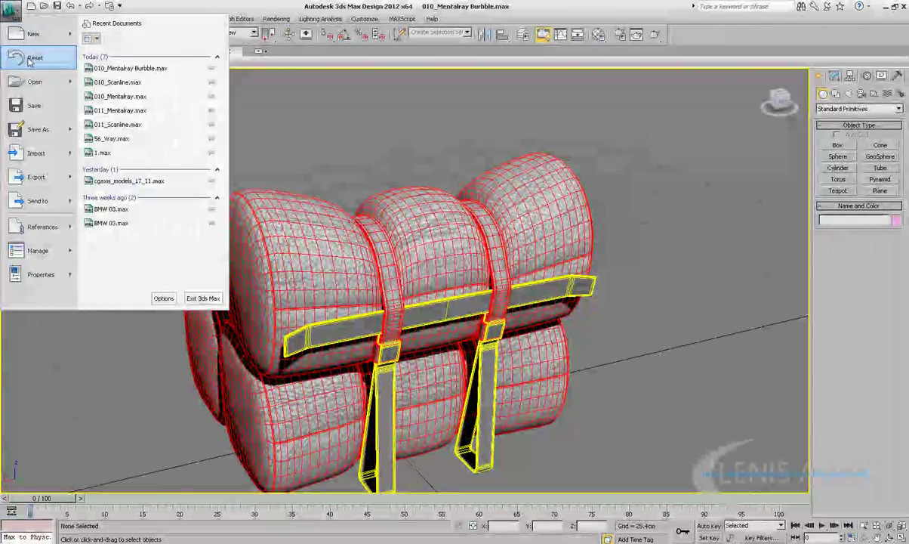
click(34, 57)
click(462, 312)
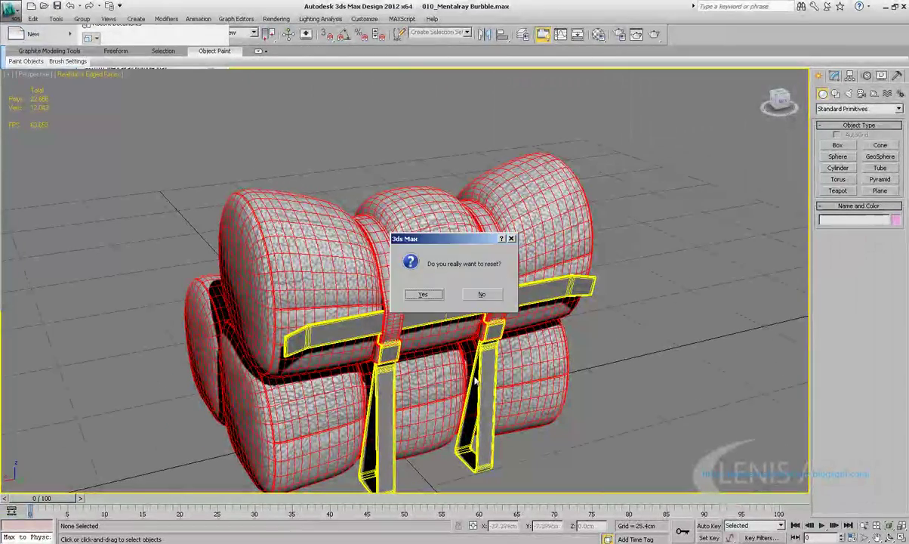
click(423, 294)
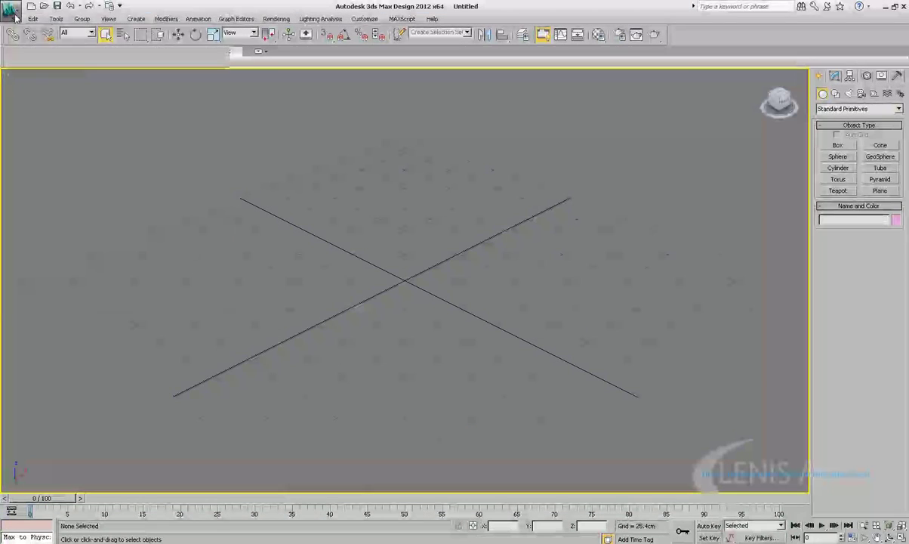
click(10, 11)
click(113, 106)
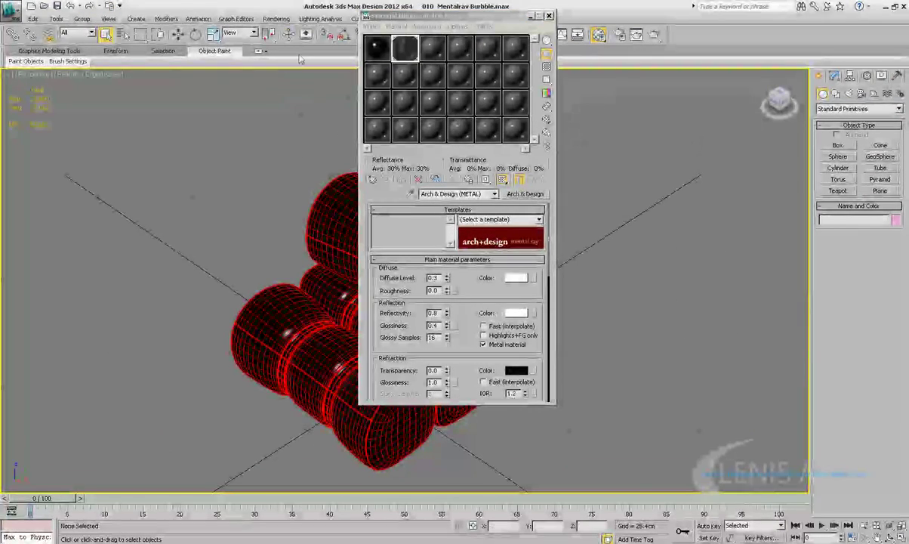
Step: Move the Material Editor aside and orbit around the chair's cushions, front and stand
mouse_move(453, 15)
mouse_down()
mouse_move(689, 89)
mouse_move(570, 85)
mouse_up()
mouse_move(679, 188)
alt+middle_down()
mouse_move(723, 101)
mouse_move(679, 105)
alt+middle_up()
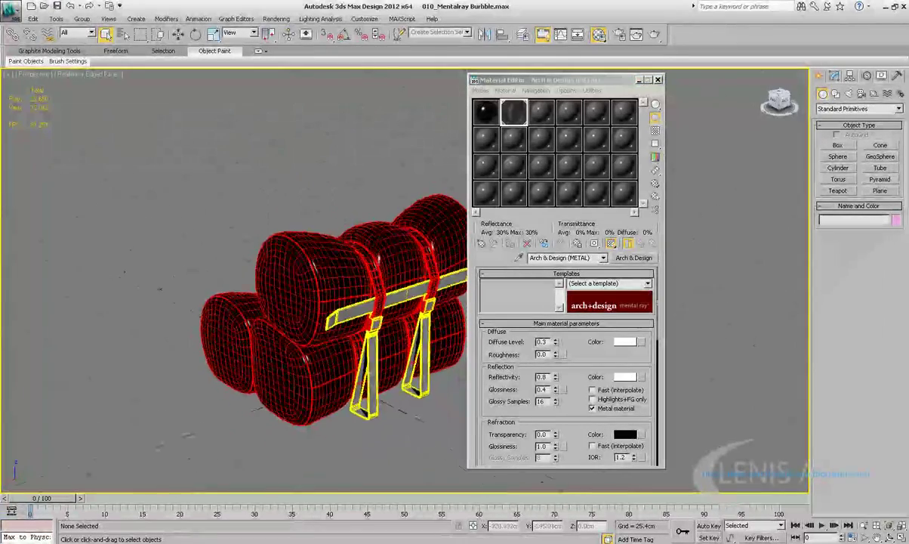
drag(543, 79, 594, 81)
mouse_move(375, 221)
alt+middle_down()
mouse_move(370, 269)
mouse_move(394, 274)
alt+middle_up()
Step: Go up to the parent material and open sub-material 2, AM121_010_MetalPainted
click(565, 122)
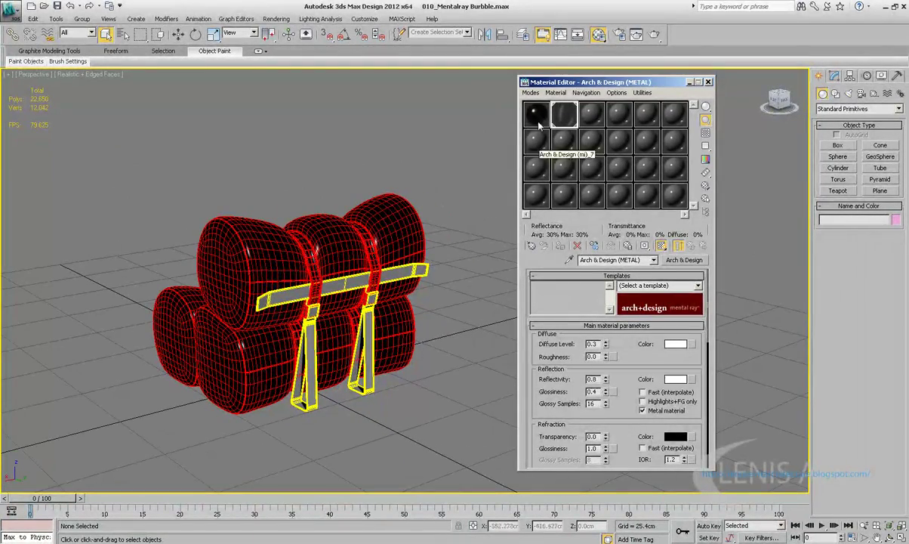
key(Up)
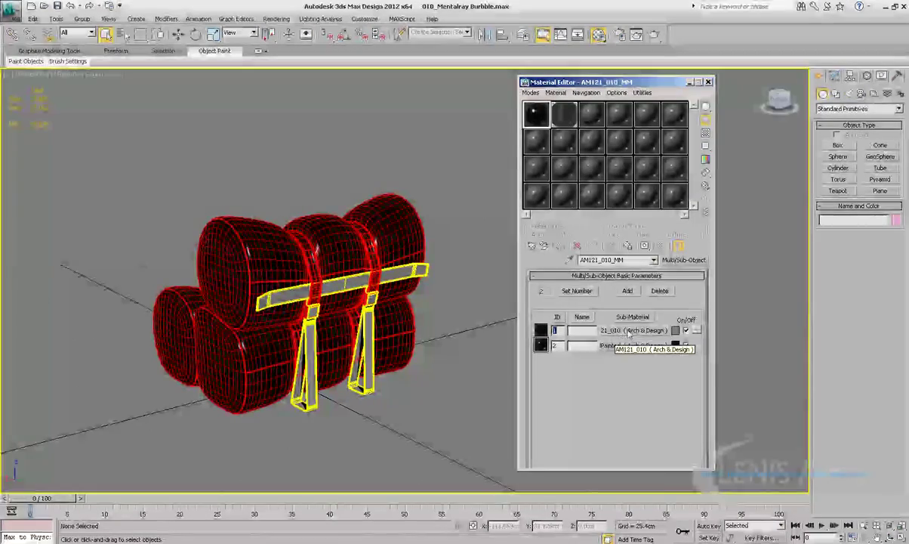
click(632, 345)
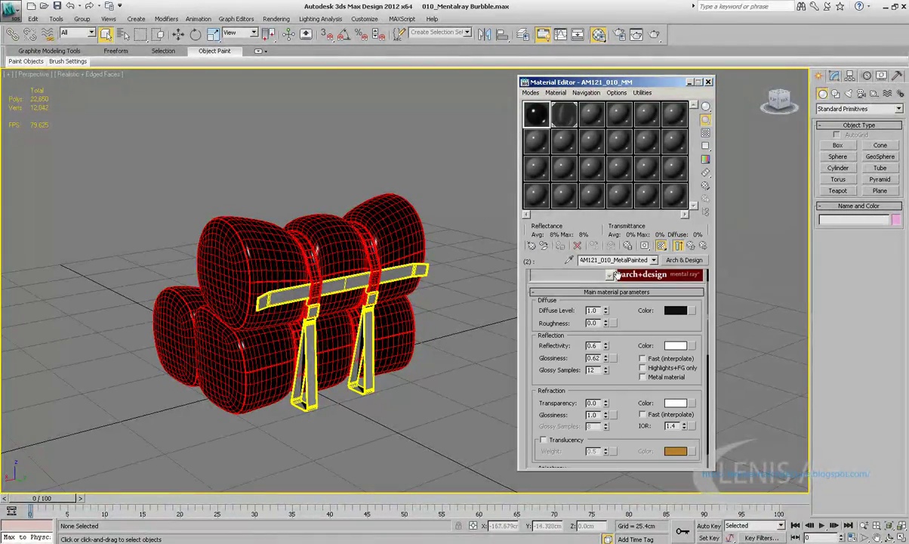
drag(588, 262, 678, 245)
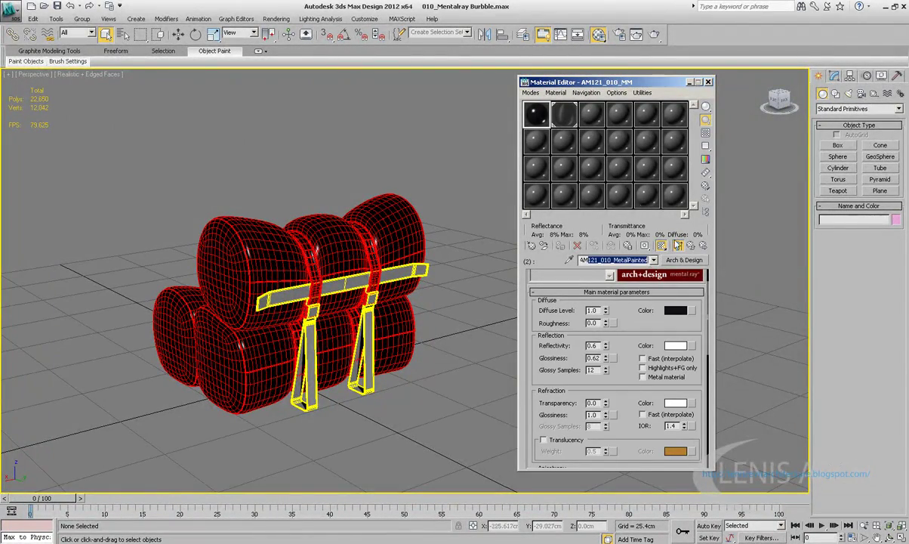
click(546, 119)
click(477, 100)
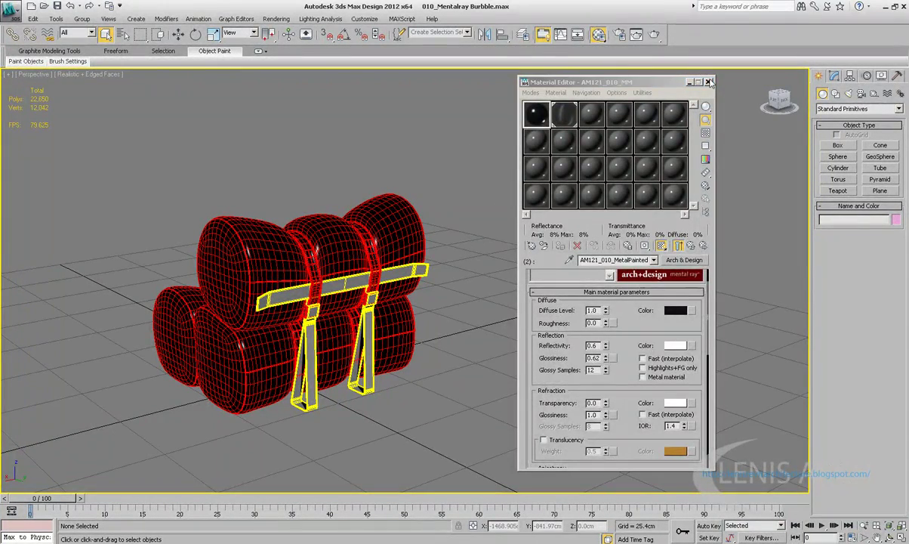
click(708, 81)
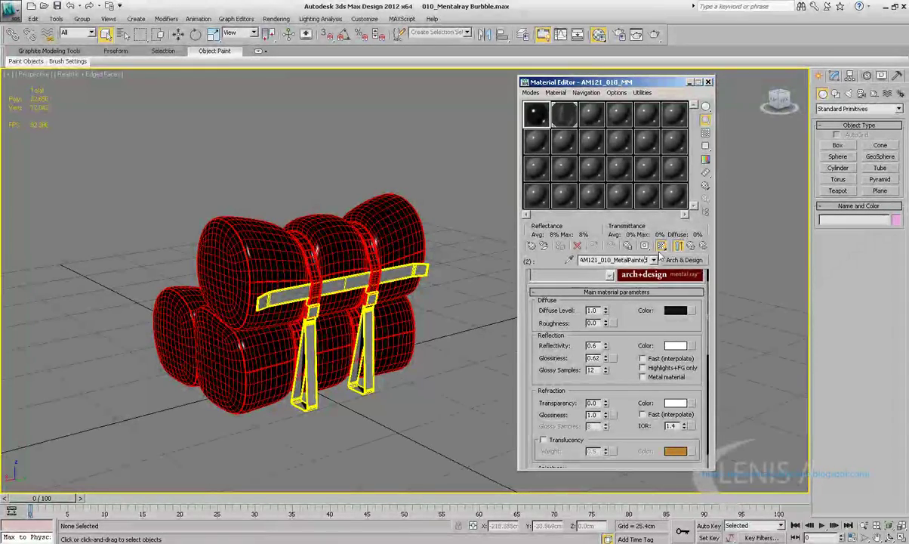
Step: Jump to AM121_010_MM, collapse the parameter, BRDF and Special Purpose rollouts, and expand General Maps
double_click(610, 260)
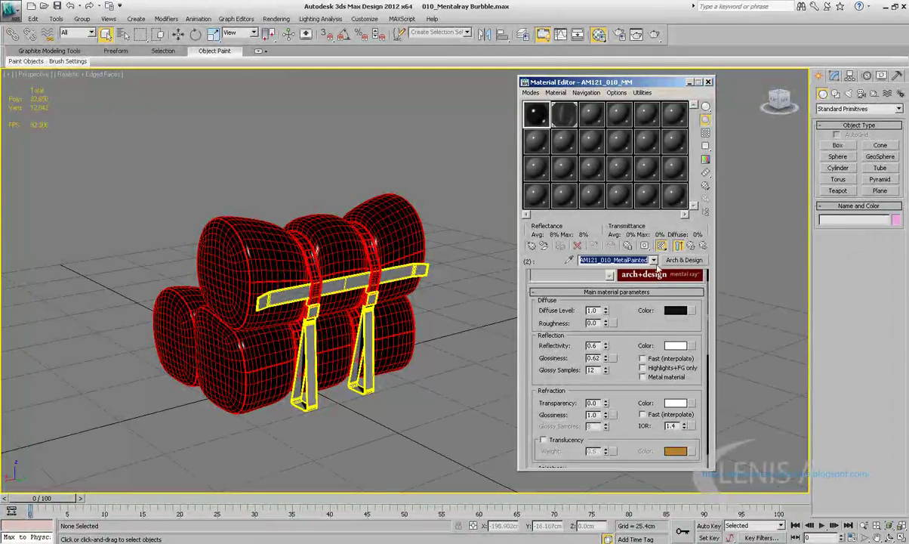
click(654, 260)
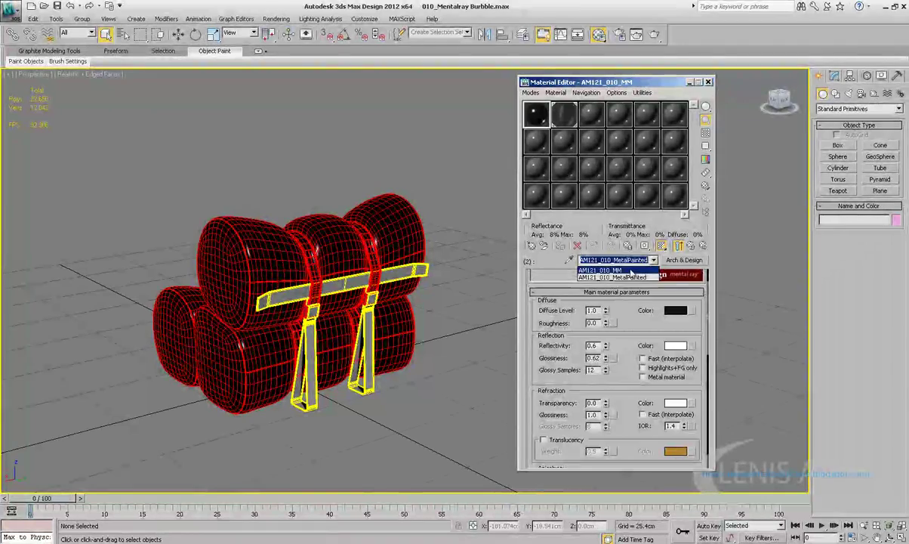
click(600, 269)
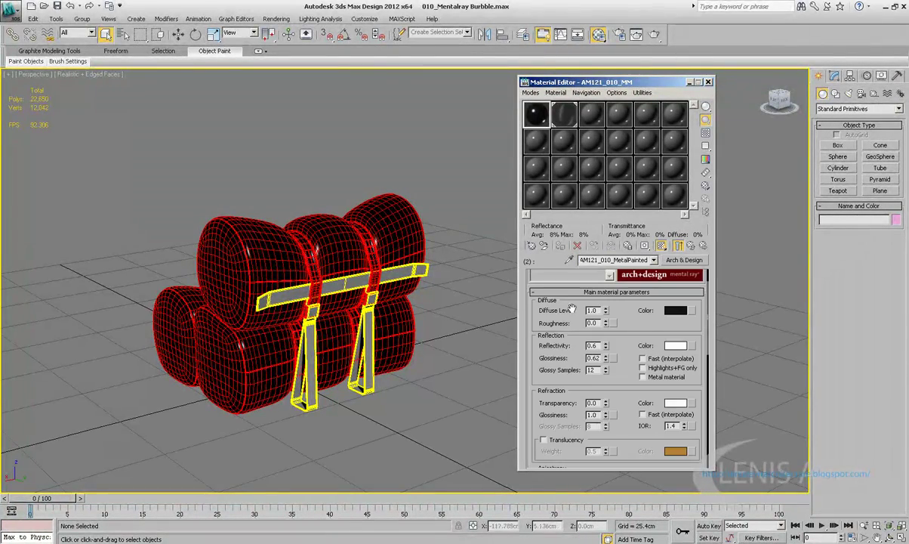
click(601, 292)
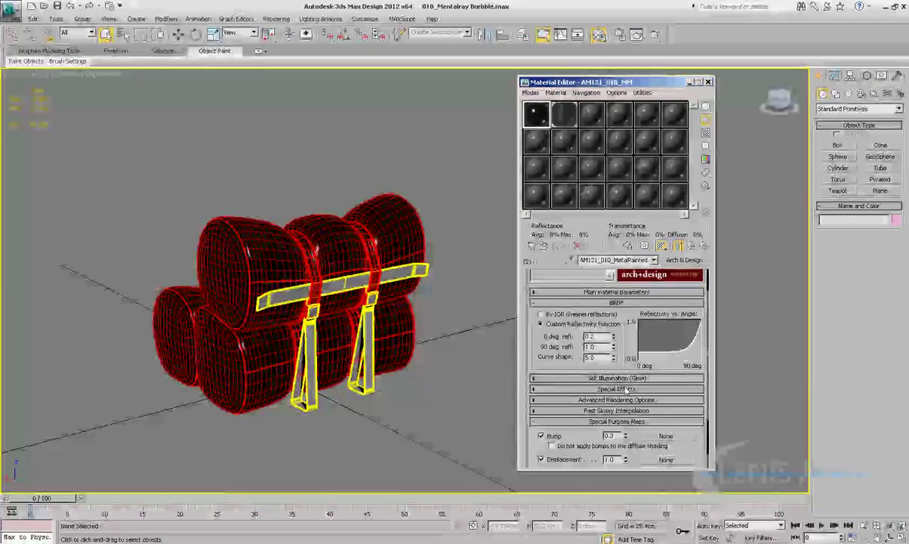
click(613, 302)
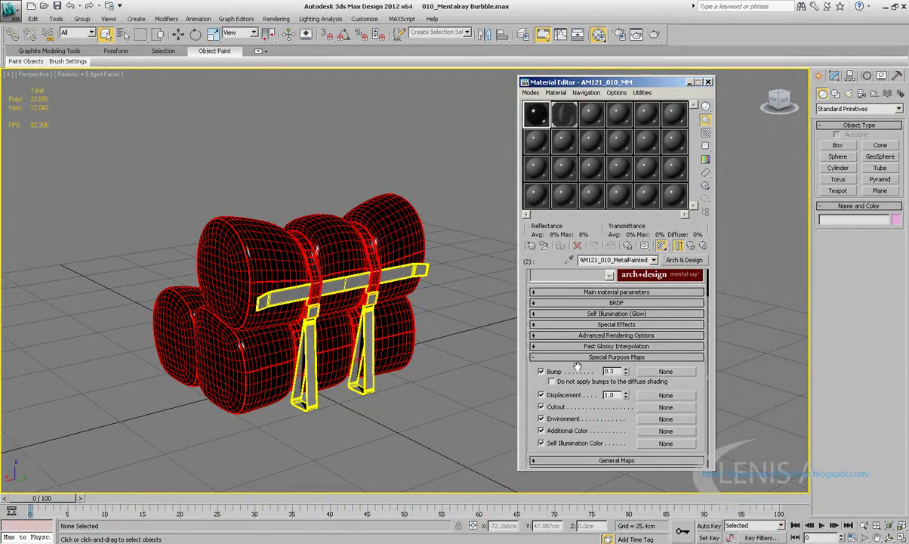
scroll(597, 381, down, 1)
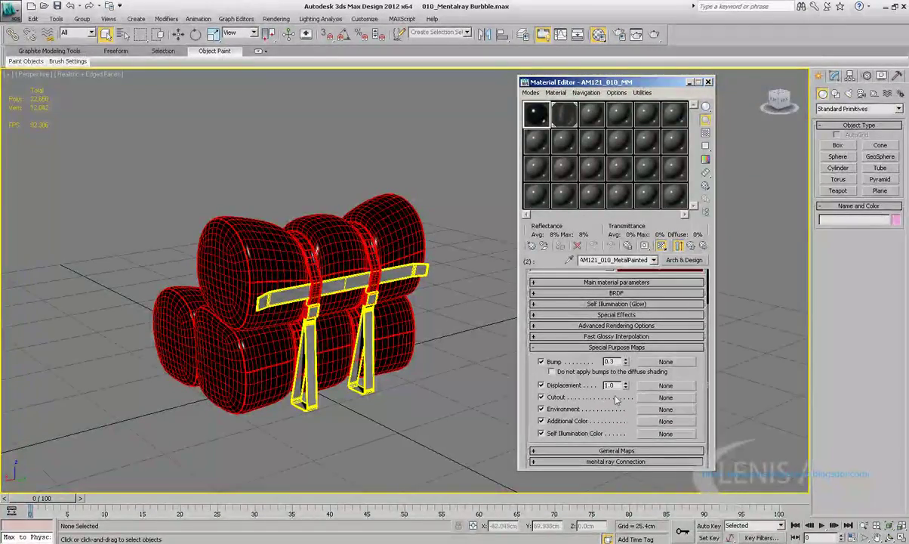
click(594, 348)
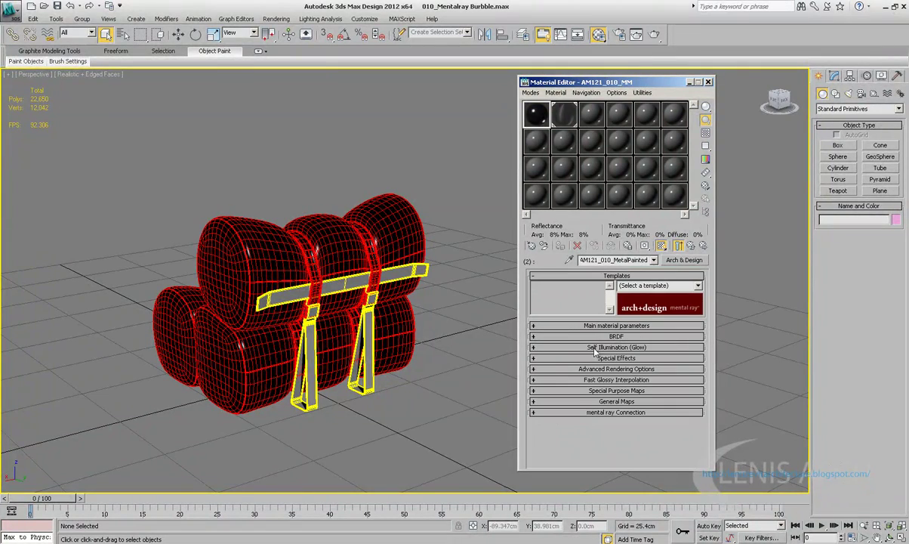
click(600, 401)
Step: Scroll through the map slots, then return to the parent and open sub-material 1, AM121_010
scroll(628, 348, down, 1)
scroll(625, 335, down, 1)
scroll(619, 309, up, 2)
scroll(614, 289, up, 2)
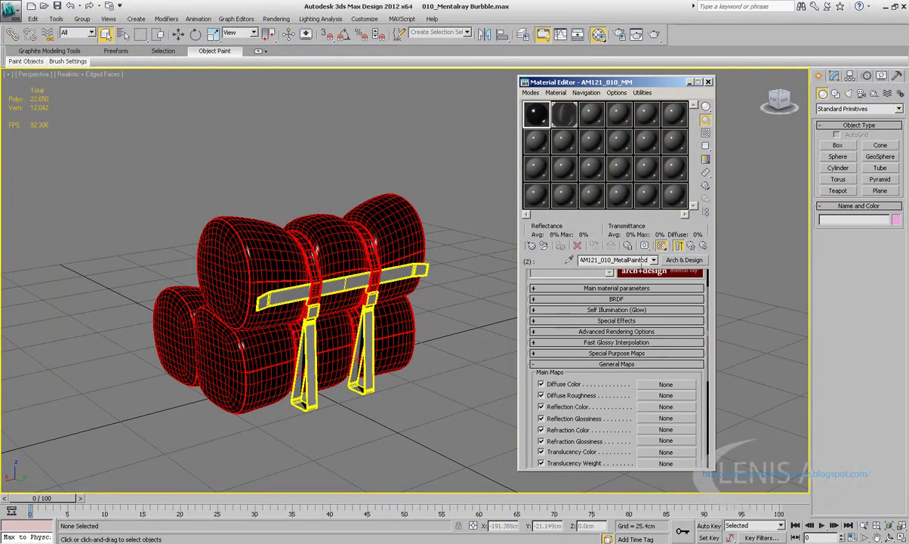
click(652, 260)
click(613, 270)
click(628, 330)
click(652, 260)
Step: Reopen sub-material 2, AM121_010_MetalPainted, and expand its mental ray Connection settings
click(604, 269)
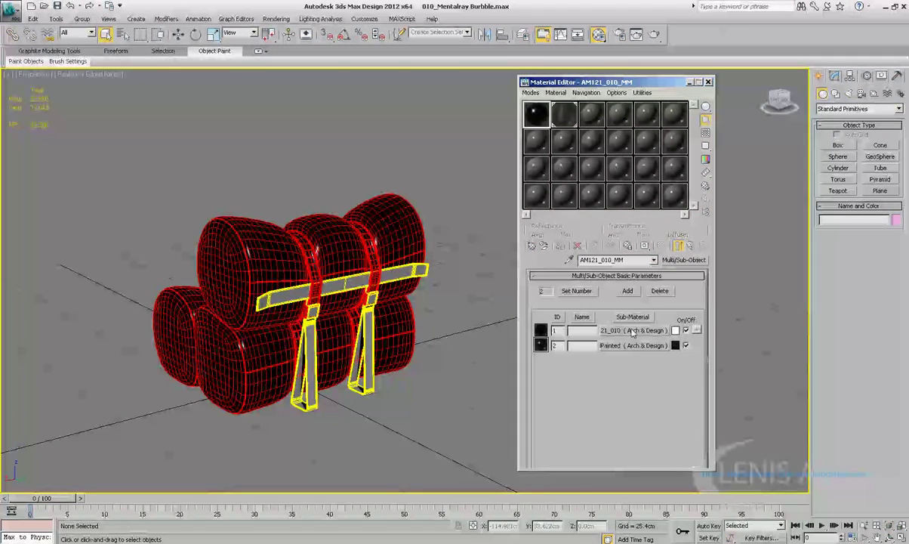
click(632, 345)
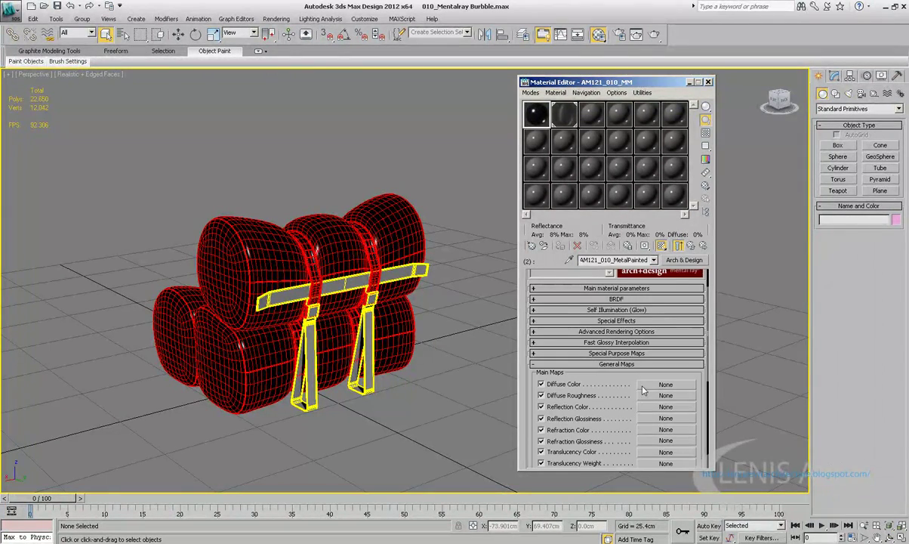
scroll(615, 376, down, 5)
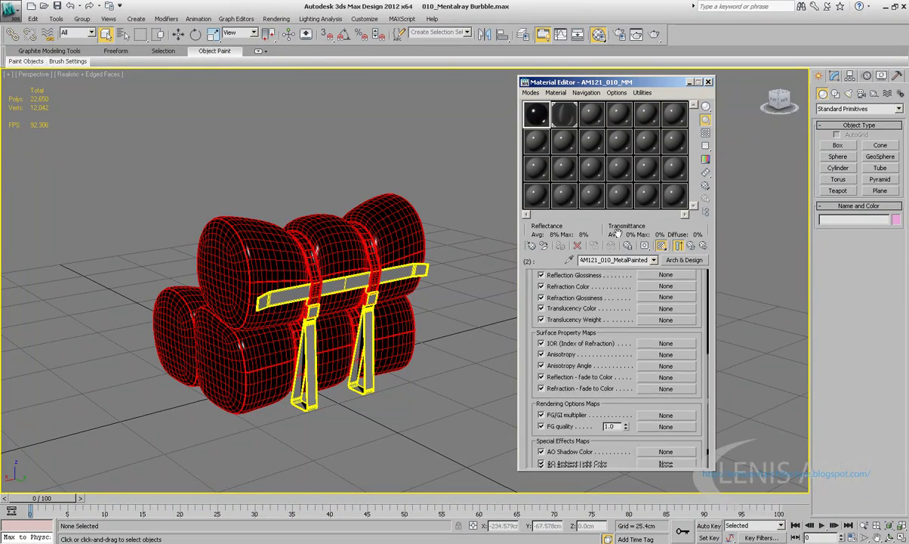
scroll(589, 389, down, 2)
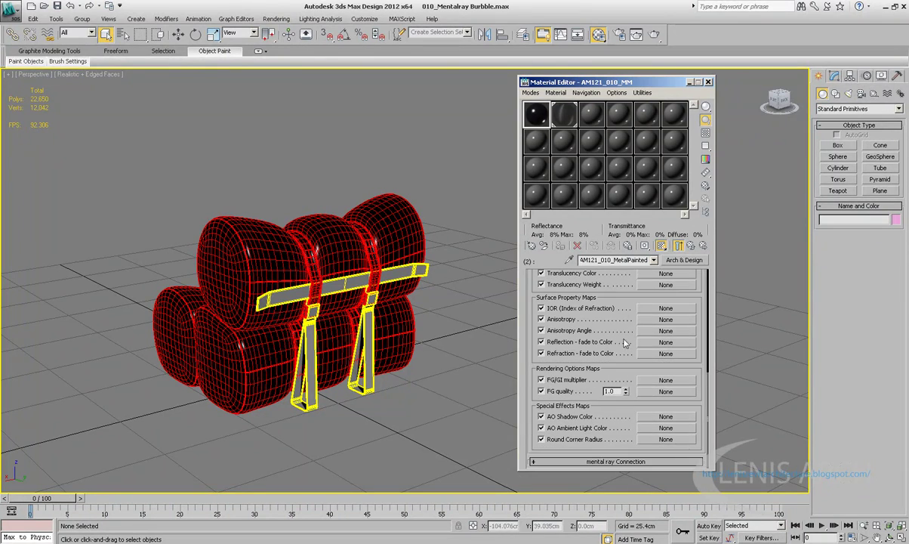
click(576, 461)
scroll(534, 379, up, 3)
scroll(533, 438, up, 3)
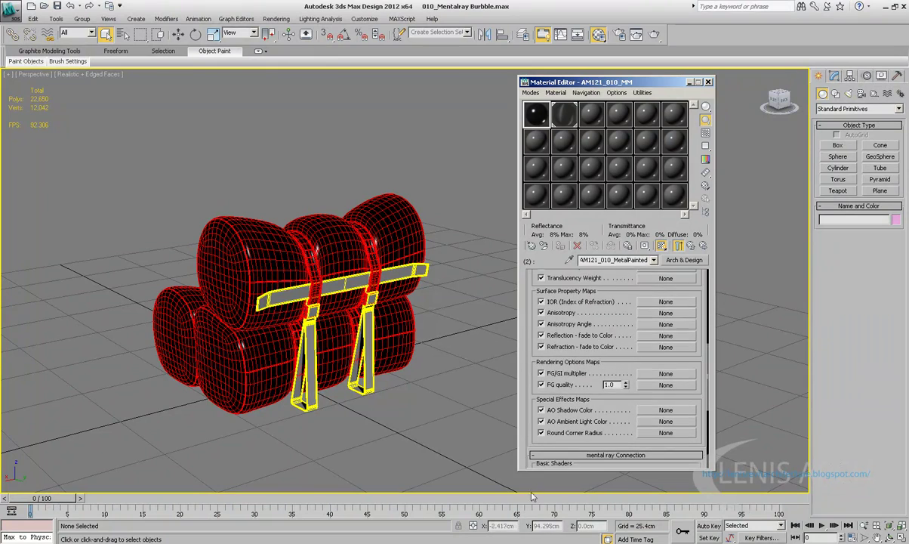
scroll(531, 332, up, 3)
scroll(531, 333, up, 2)
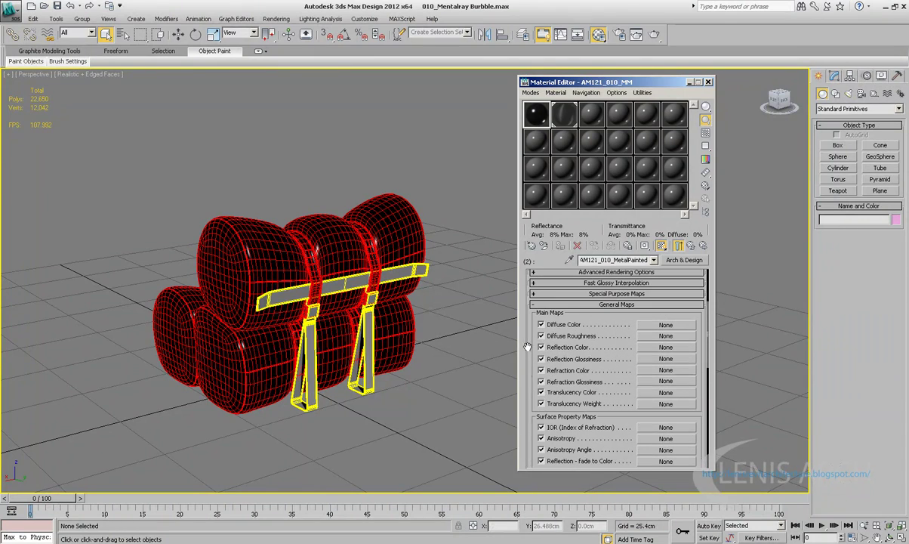
Step: Collapse and re-expand General Maps, then go up to the parent AM121_010_MM
click(542, 305)
click(571, 305)
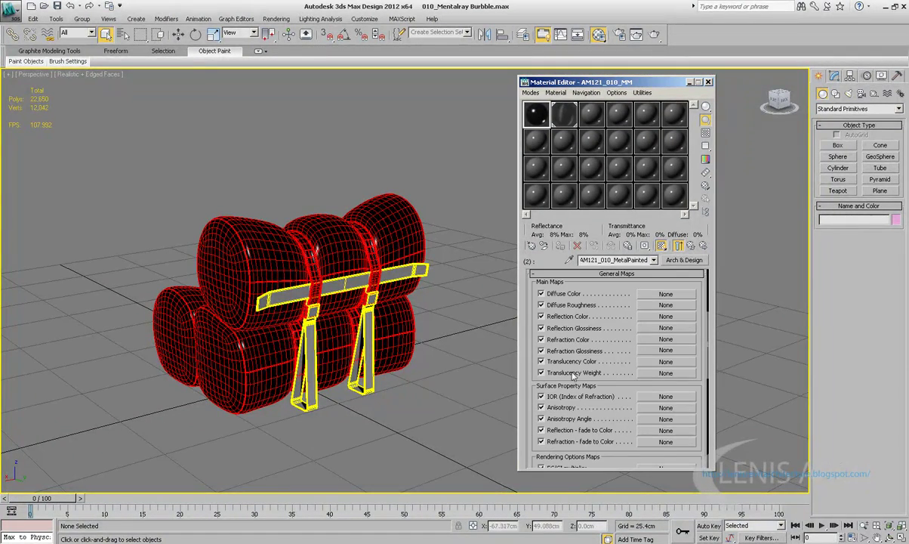
scroll(572, 370, down, 5)
scroll(572, 370, up, 8)
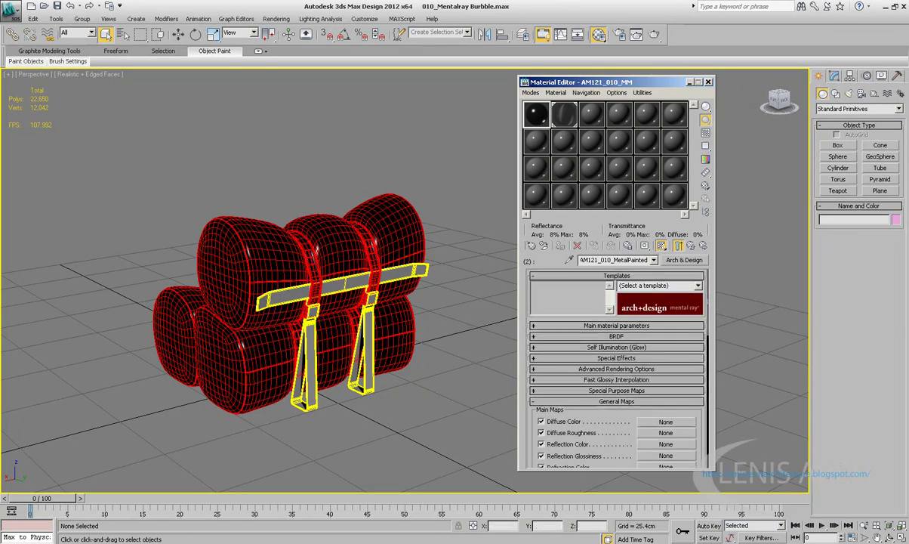
click(653, 260)
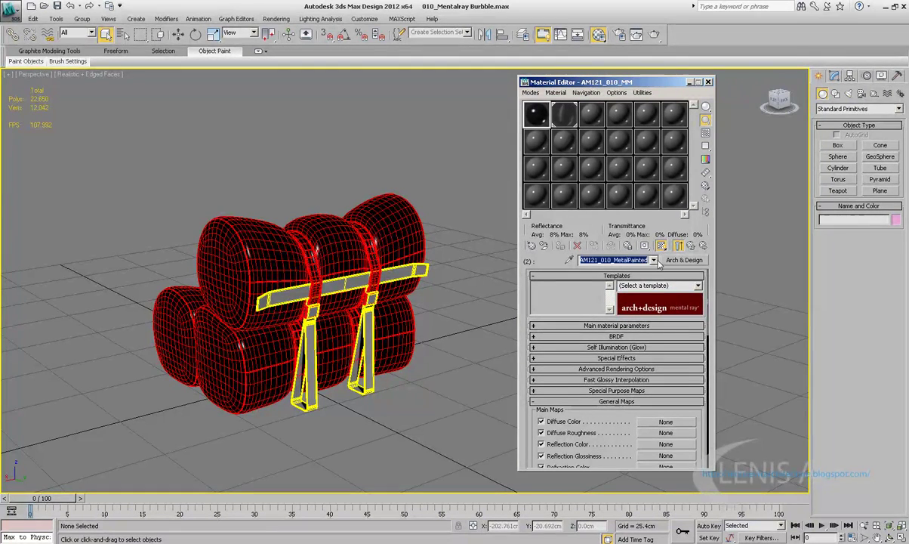
click(597, 245)
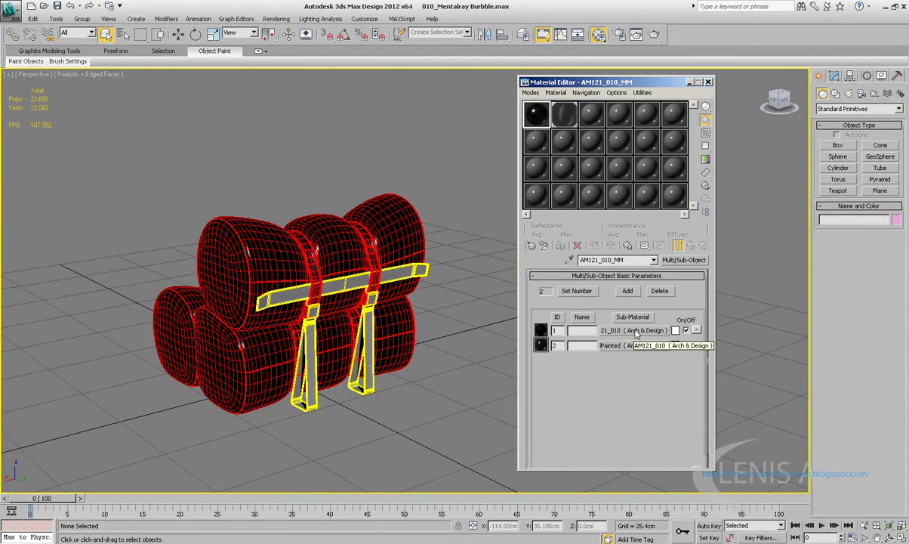
Step: Reopen AM121_010_MetalPainted and review its General Maps slots, special effects and main parameters
click(632, 345)
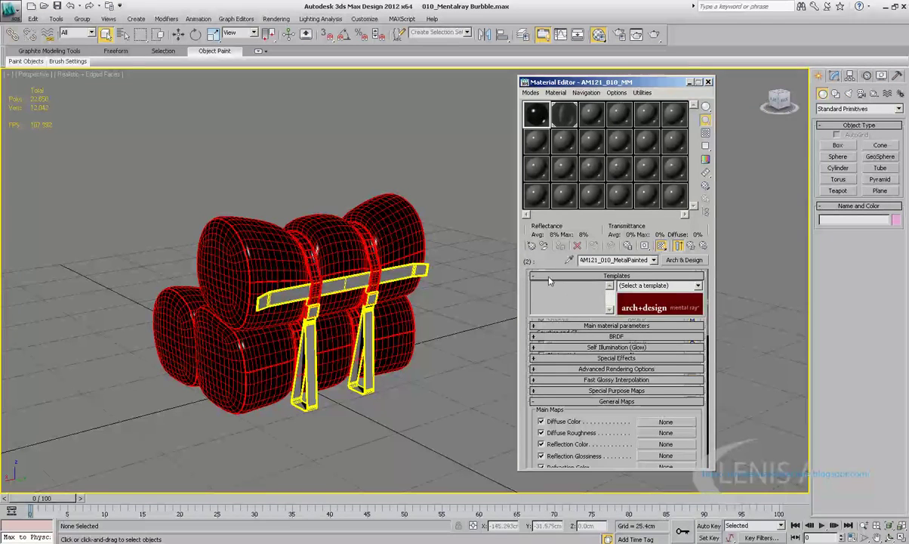
click(534, 277)
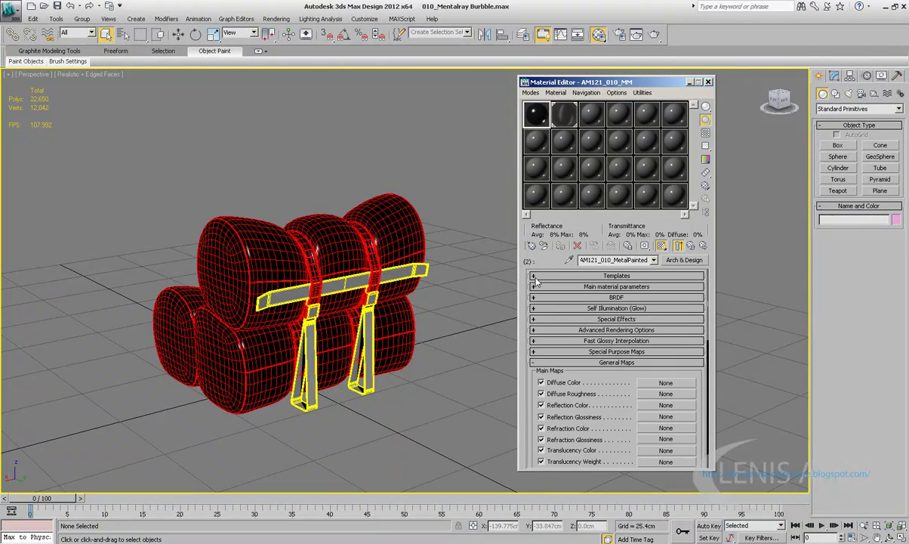
click(593, 363)
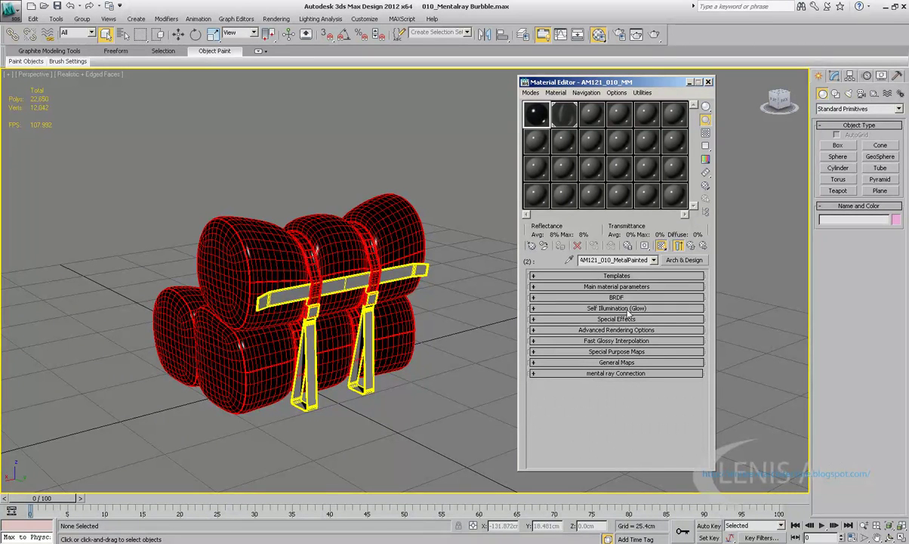
click(606, 364)
scroll(611, 377, down, 2)
scroll(615, 381, down, 3)
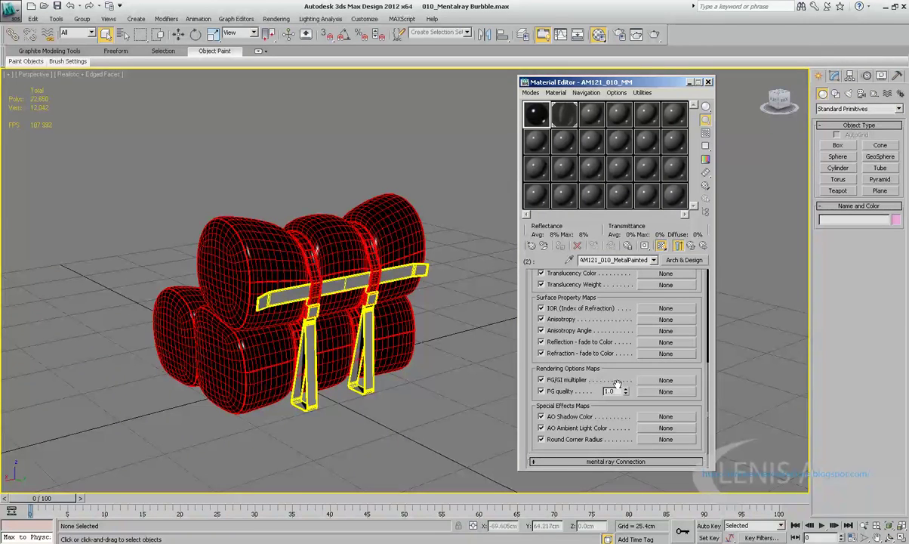
scroll(638, 436, up, 5)
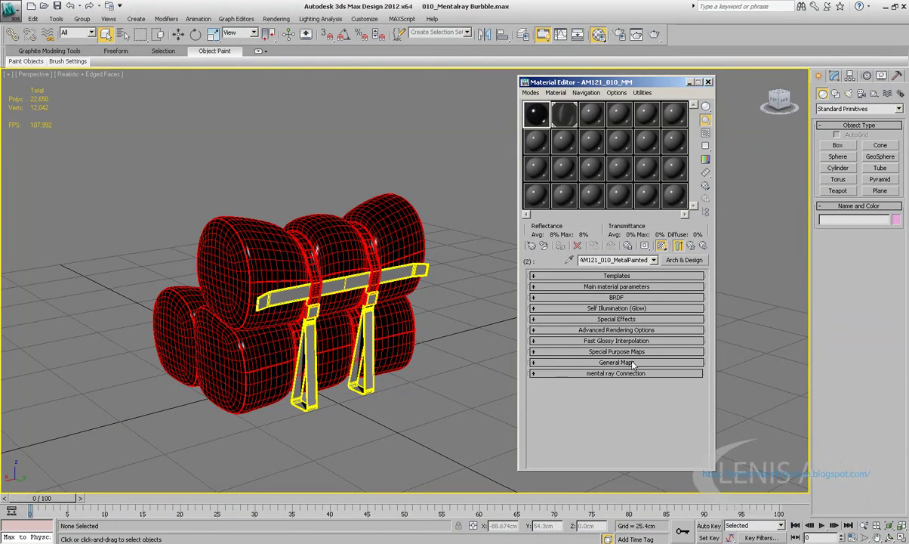
scroll(634, 370, down, 5)
scroll(644, 385, up, 5)
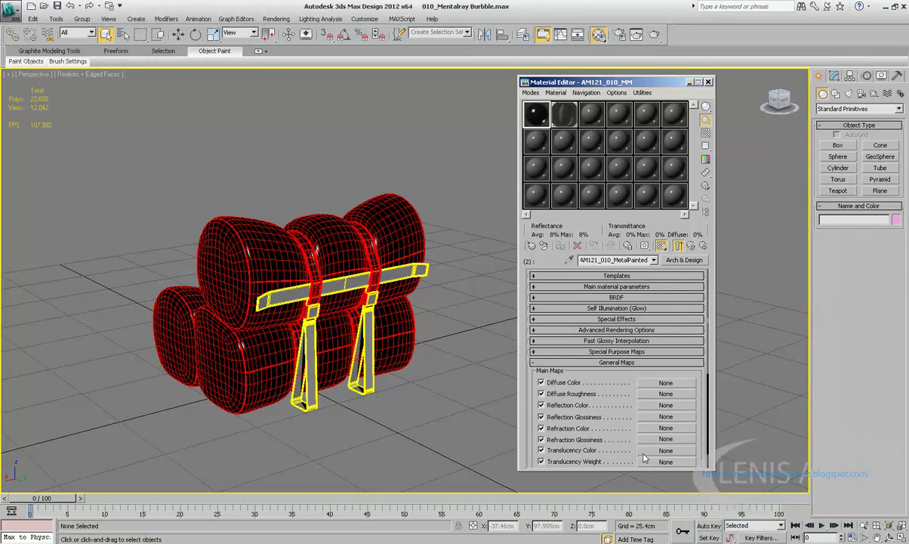
click(644, 321)
click(596, 269)
scroll(600, 273, up, 1)
Step: Close the Material Editor, reset without saving, and bring up the 3dmaxSilla folder jump list
click(708, 82)
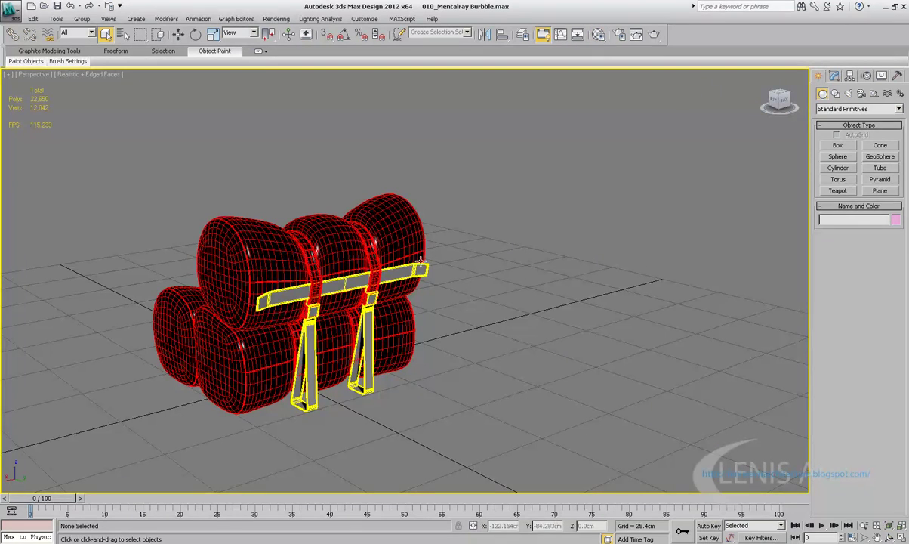
click(11, 13)
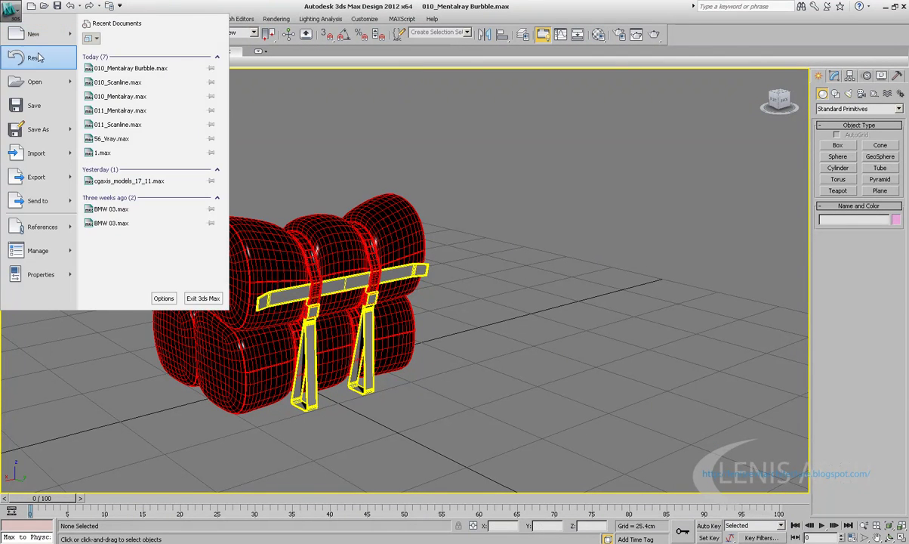
click(38, 57)
click(461, 311)
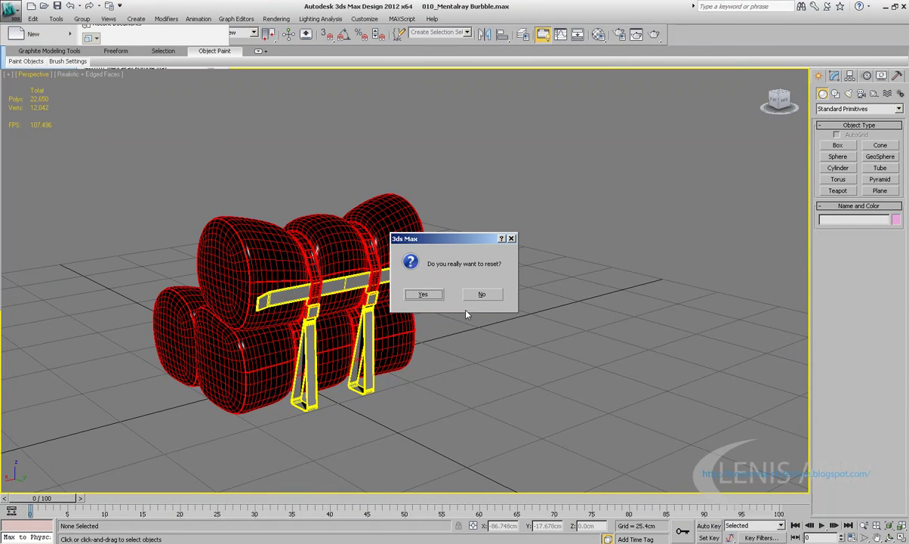
click(424, 295)
right_click(85, 542)
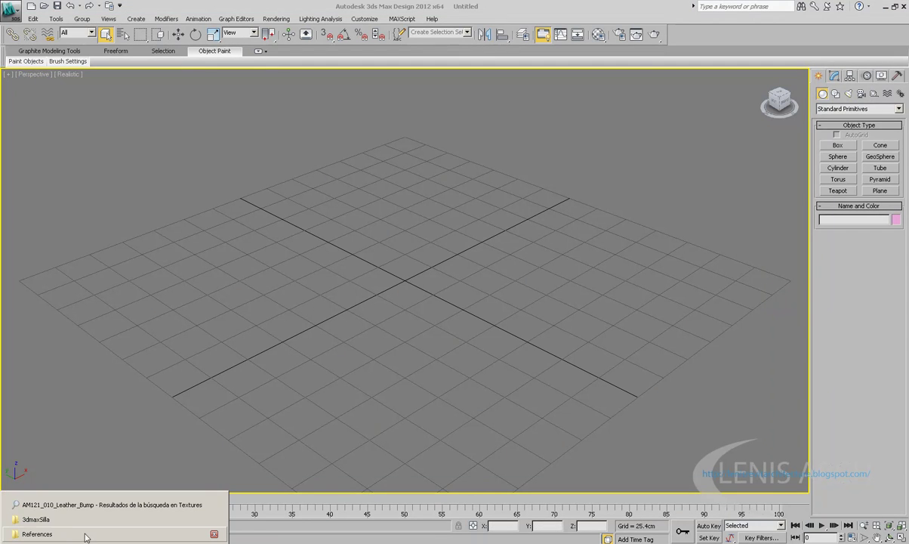
Step: Browse in Explorer from the libraries to the Files (D:) drive
click(68, 519)
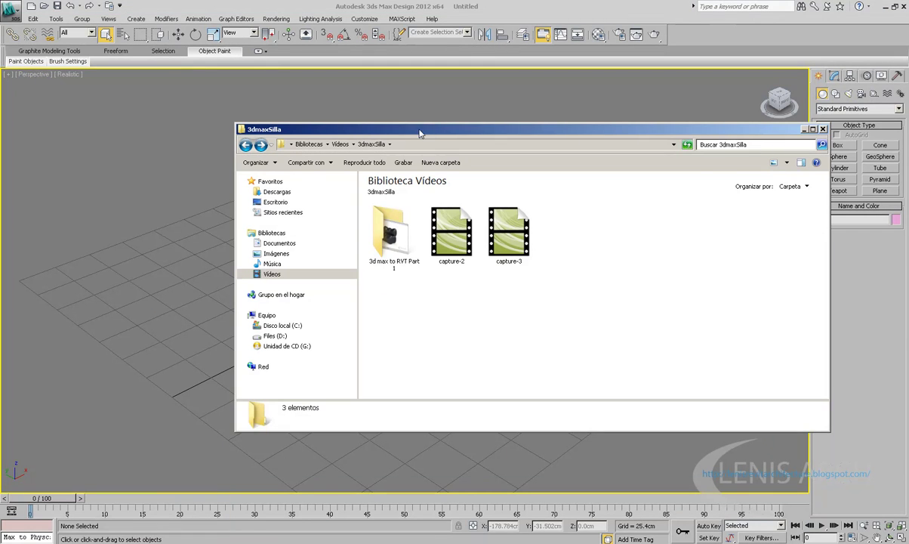
double_click(800, 130)
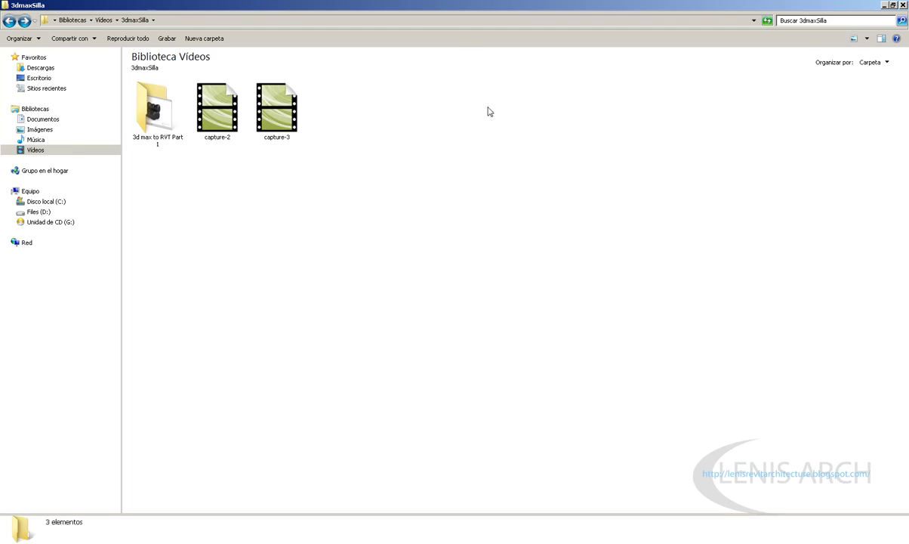
double_click(498, 6)
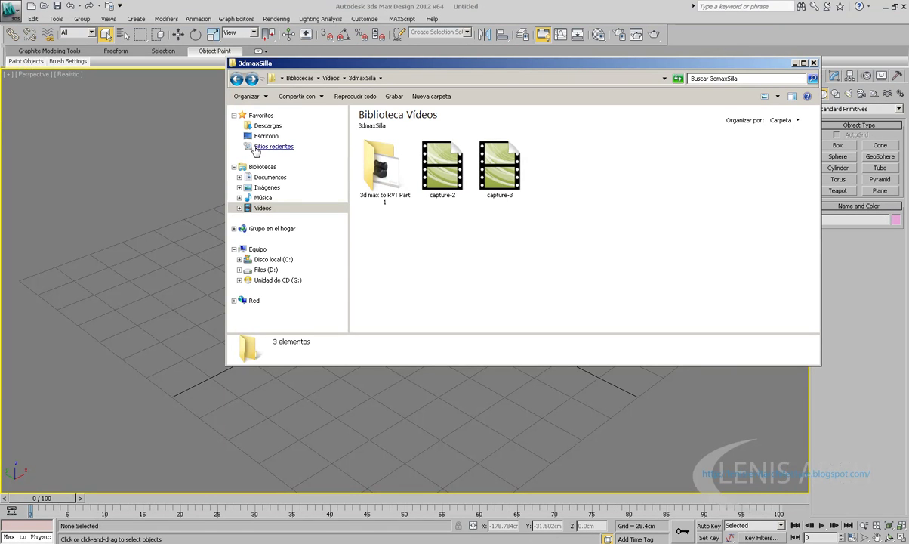
click(270, 176)
click(299, 79)
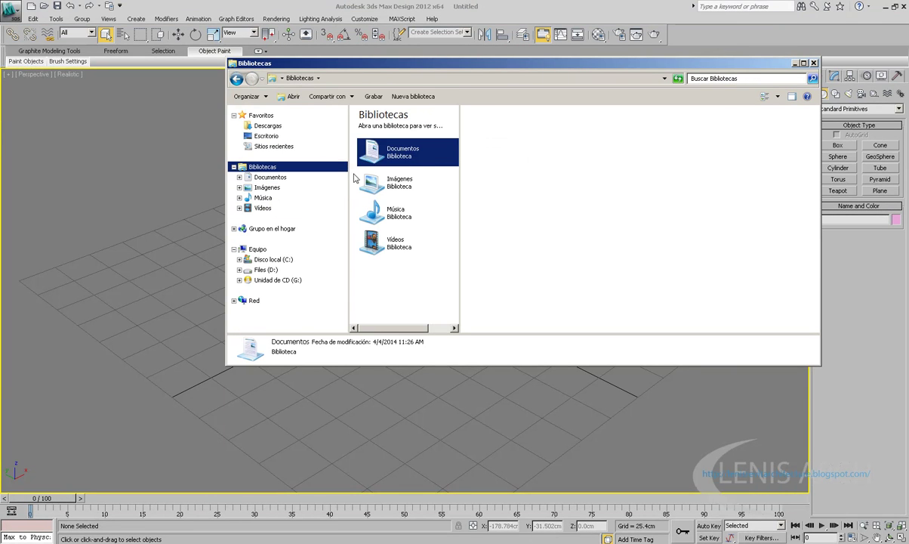
click(379, 240)
click(259, 259)
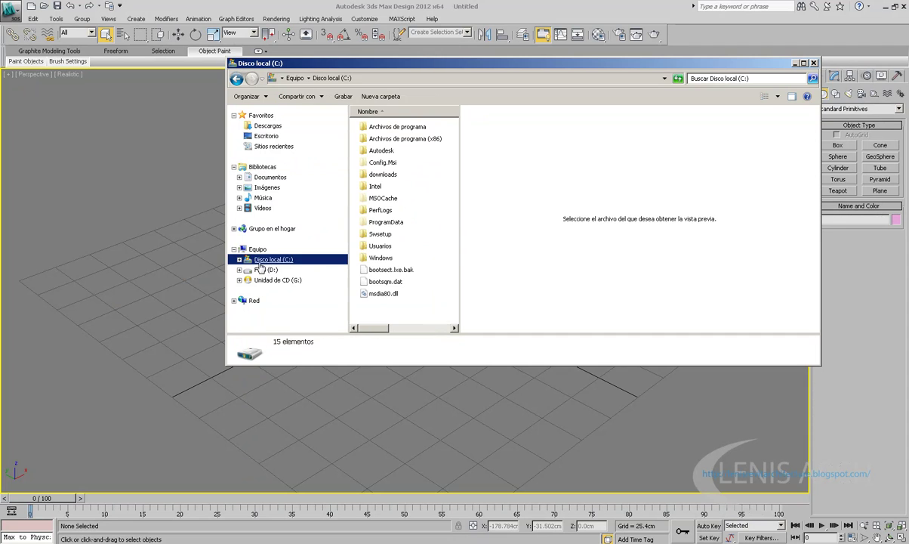
click(266, 269)
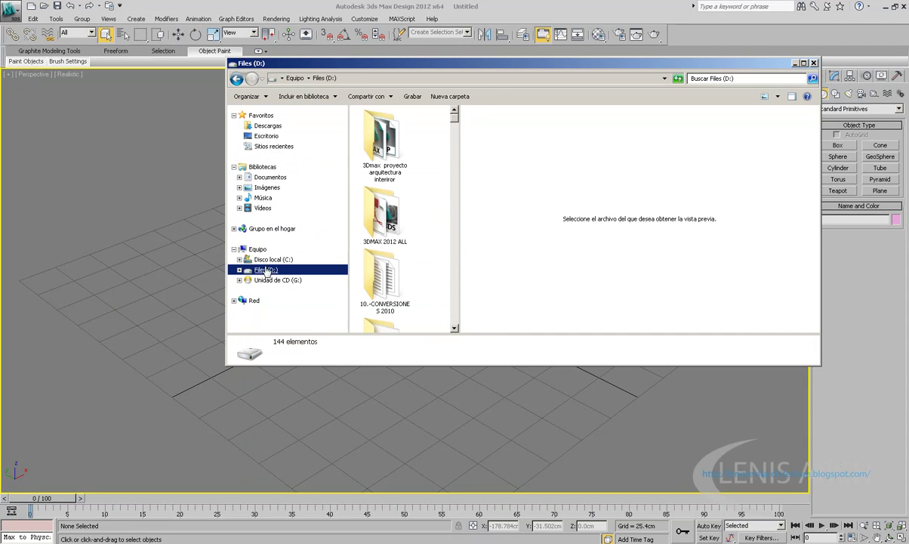
Step: Locate the Arch Models folder on Files (D:) and open its ArchModels Vol 60 subfolder
click(385, 143)
click(389, 276)
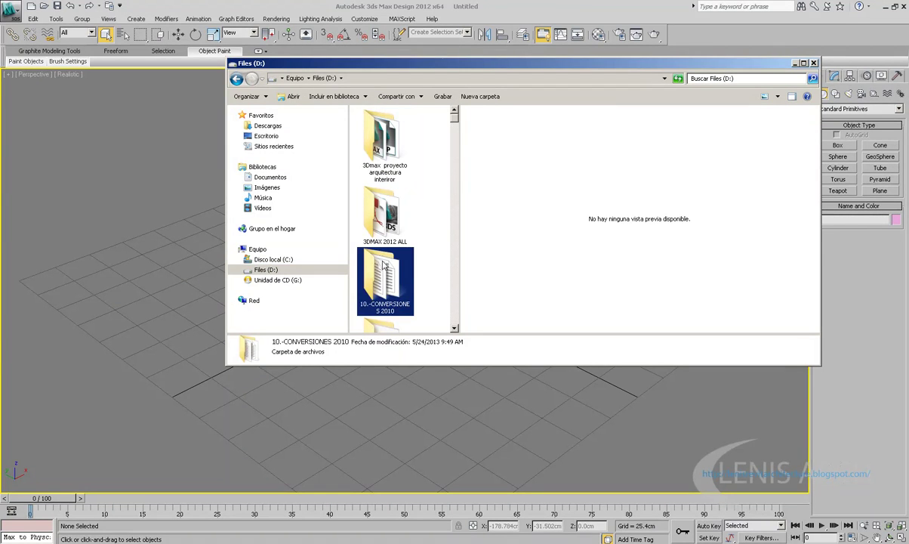
key(Down)
key(Down)
key(Down)
key(Down)
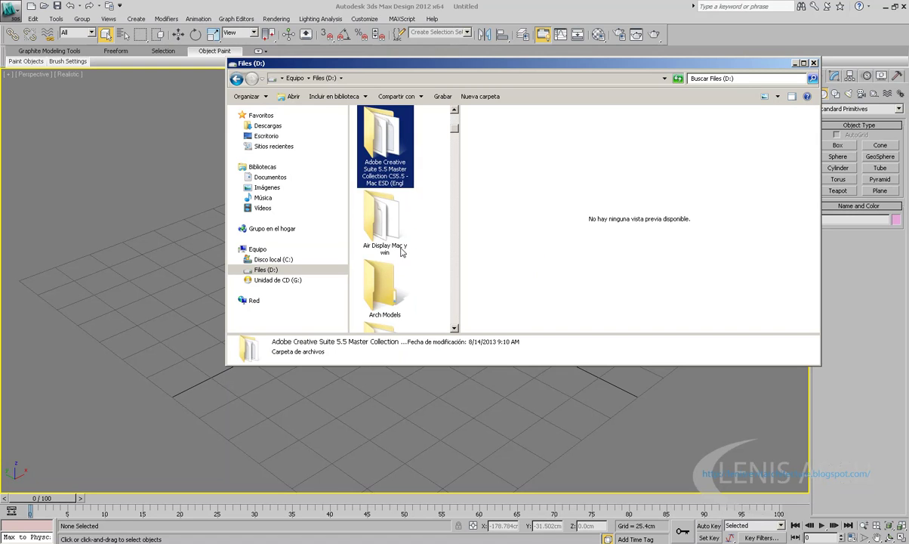
click(397, 298)
click(366, 154)
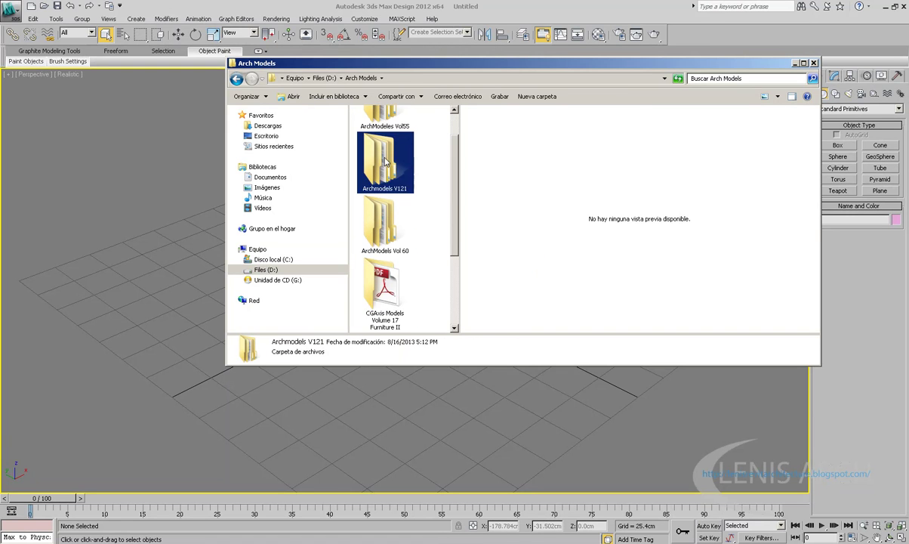
scroll(372, 222, up, 1)
double_click(361, 130)
click(237, 79)
click(236, 79)
click(236, 79)
double_click(385, 256)
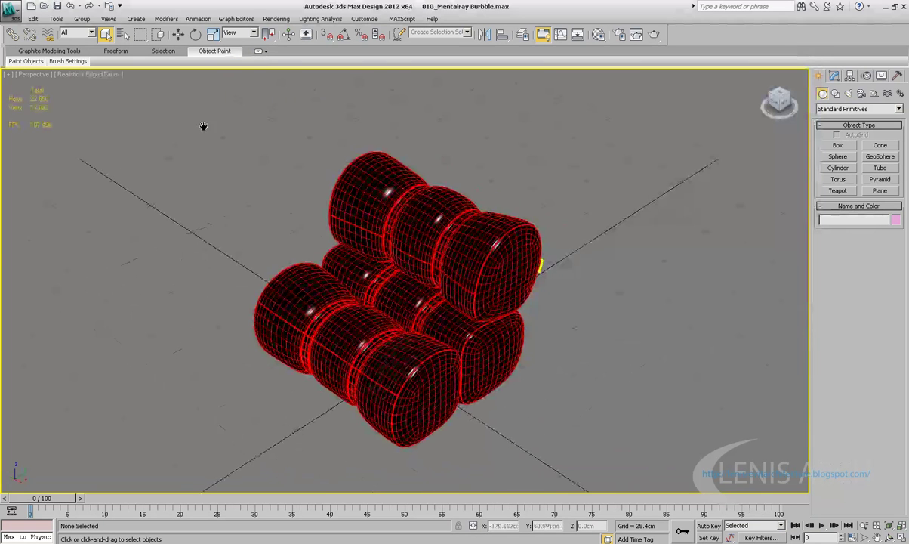
Step: In the Material Editor, go to AM121_010_MM's sub-material 2, AM121_010_MetalPainted
alt+middle_drag(191, 118, 43, 117)
key(m)
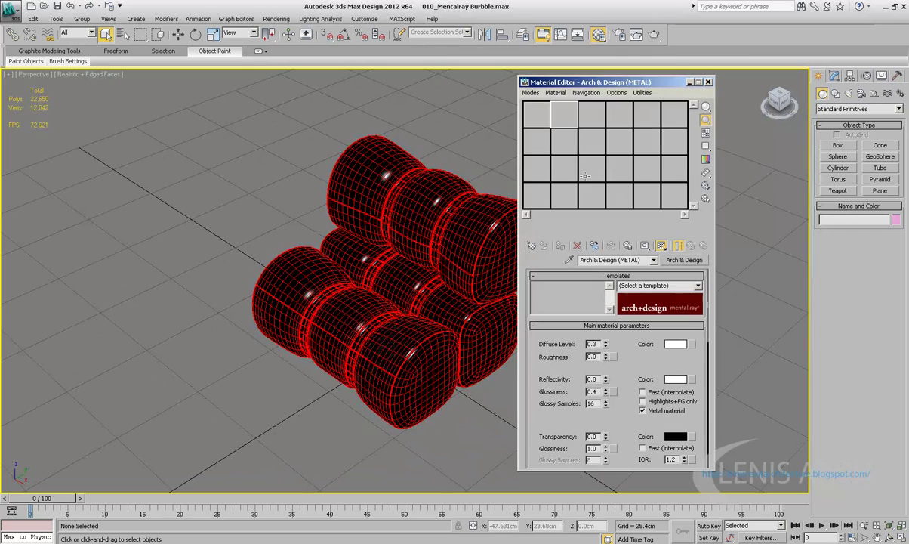
drag(578, 84, 617, 91)
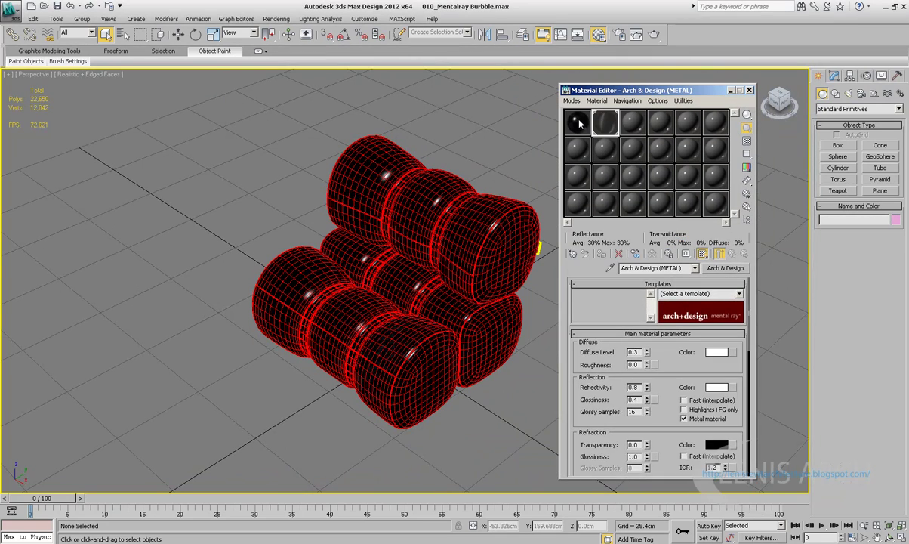
click(576, 121)
click(681, 329)
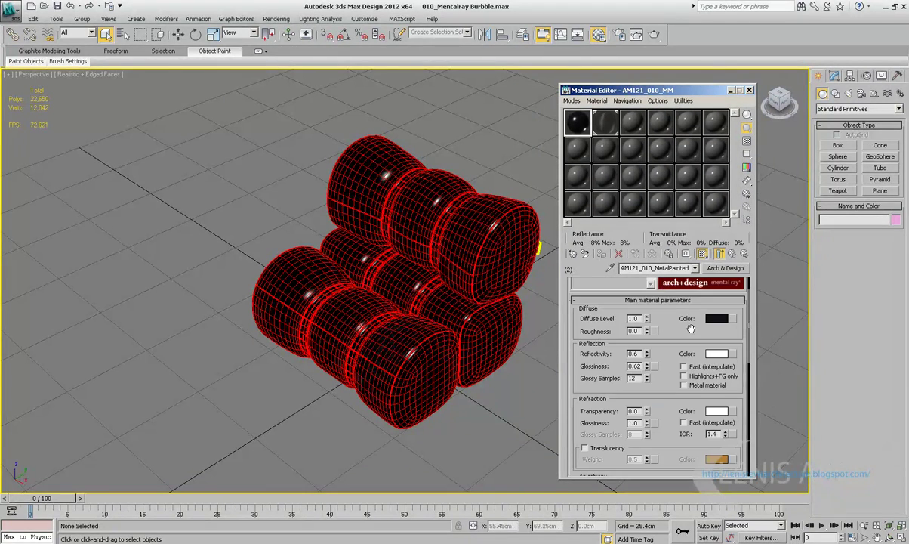
click(693, 269)
click(604, 266)
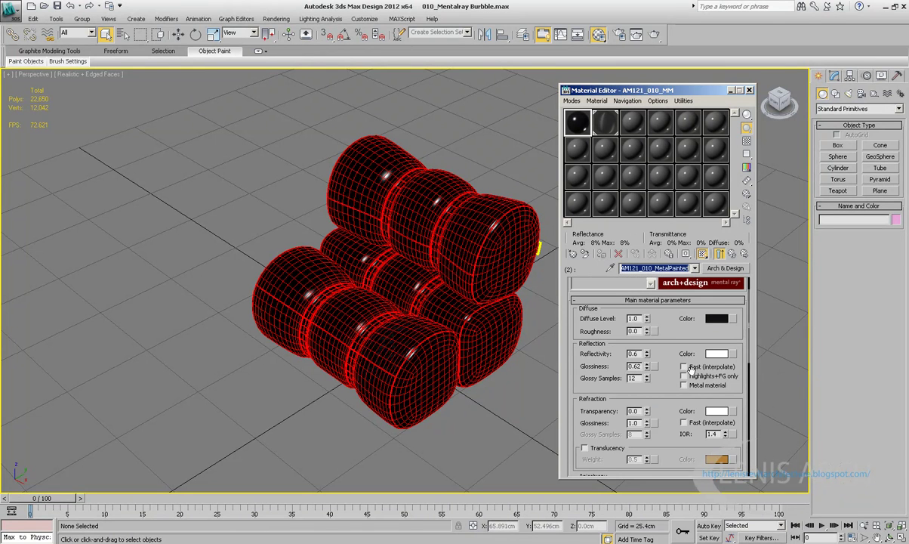
key(Return)
Step: Collapse the main parameters, BRDF and special purpose maps rollouts, then expand General Maps
click(577, 301)
click(578, 311)
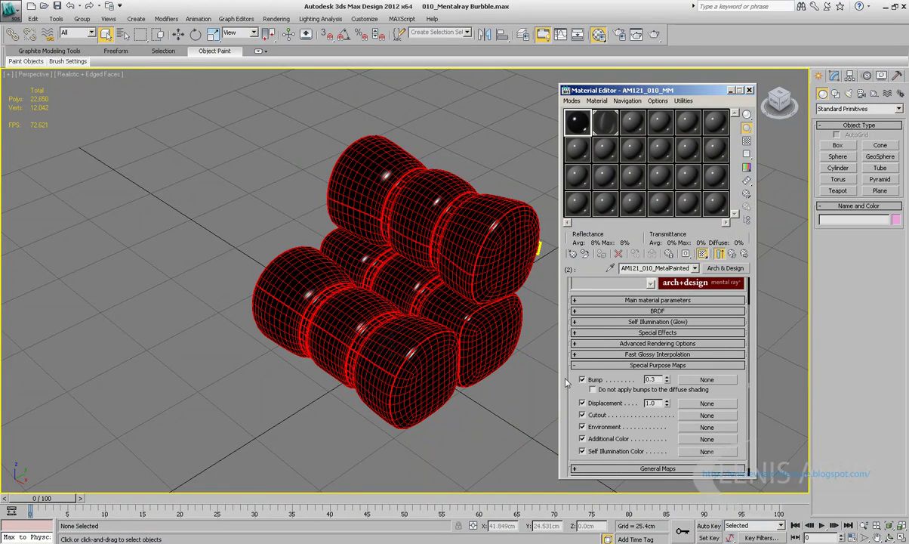
drag(569, 385, 569, 264)
click(597, 355)
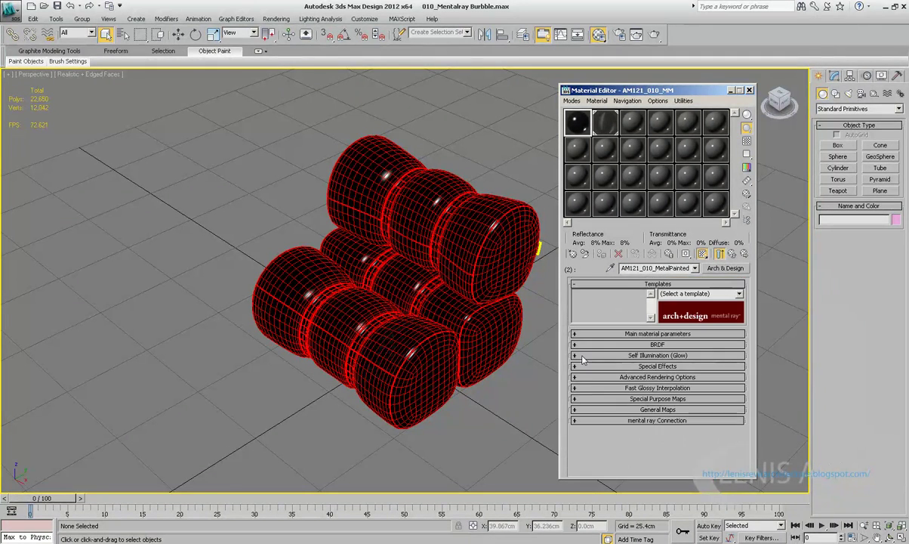
click(659, 410)
scroll(649, 362, down, 5)
scroll(650, 363, down, 3)
scroll(641, 347, up, 3)
scroll(635, 335, up, 5)
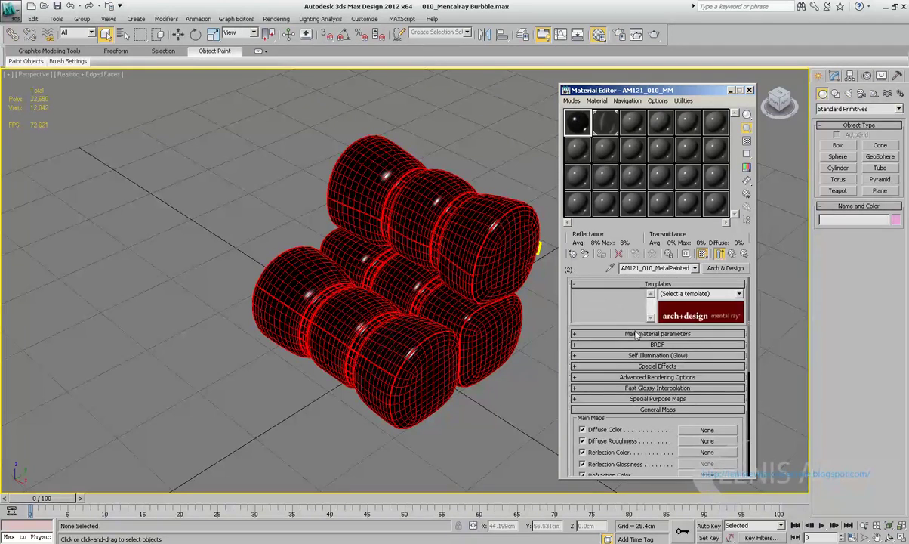